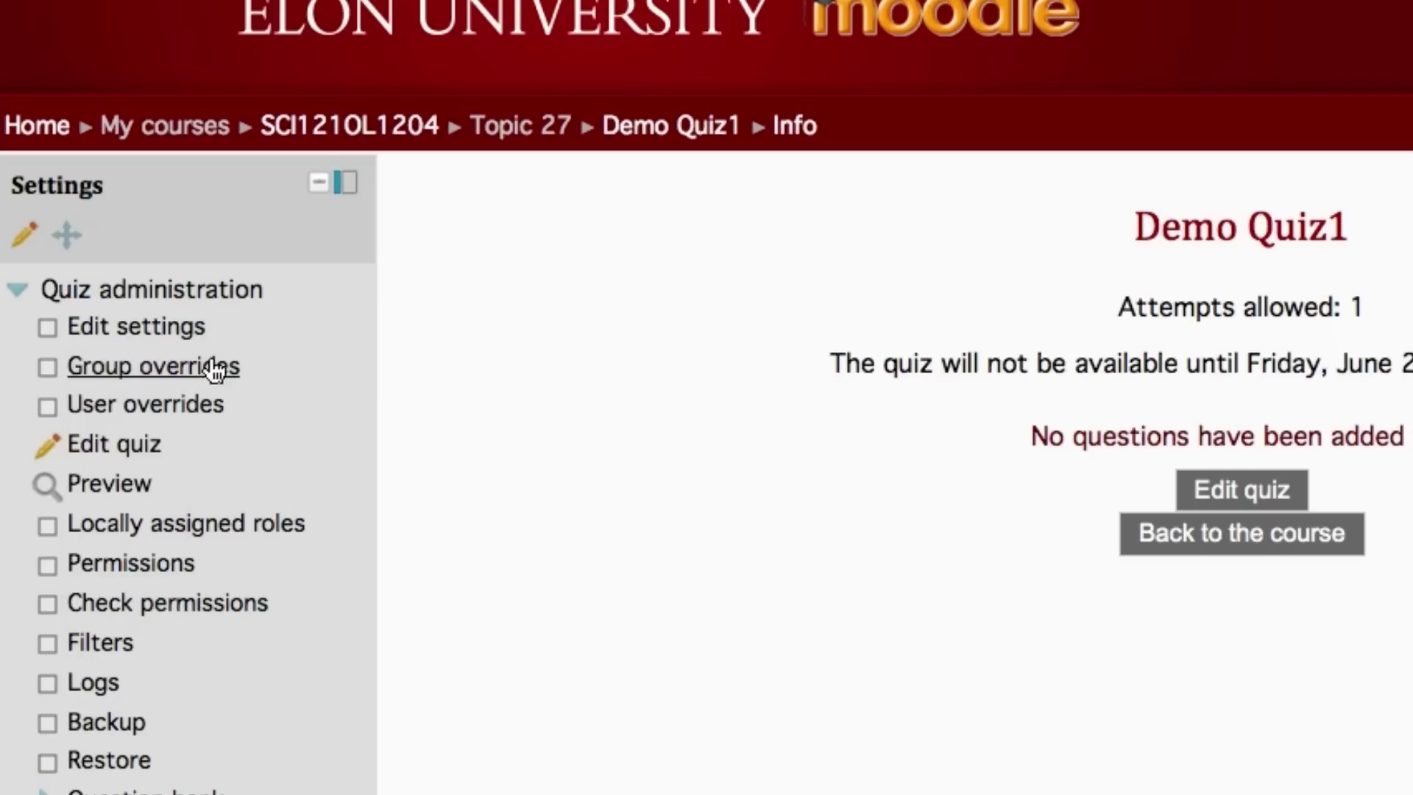
# Step: Open Demo Quiz1's Info page, which shows one allowed attempt and no questions
pyautogui.click(138, 447)
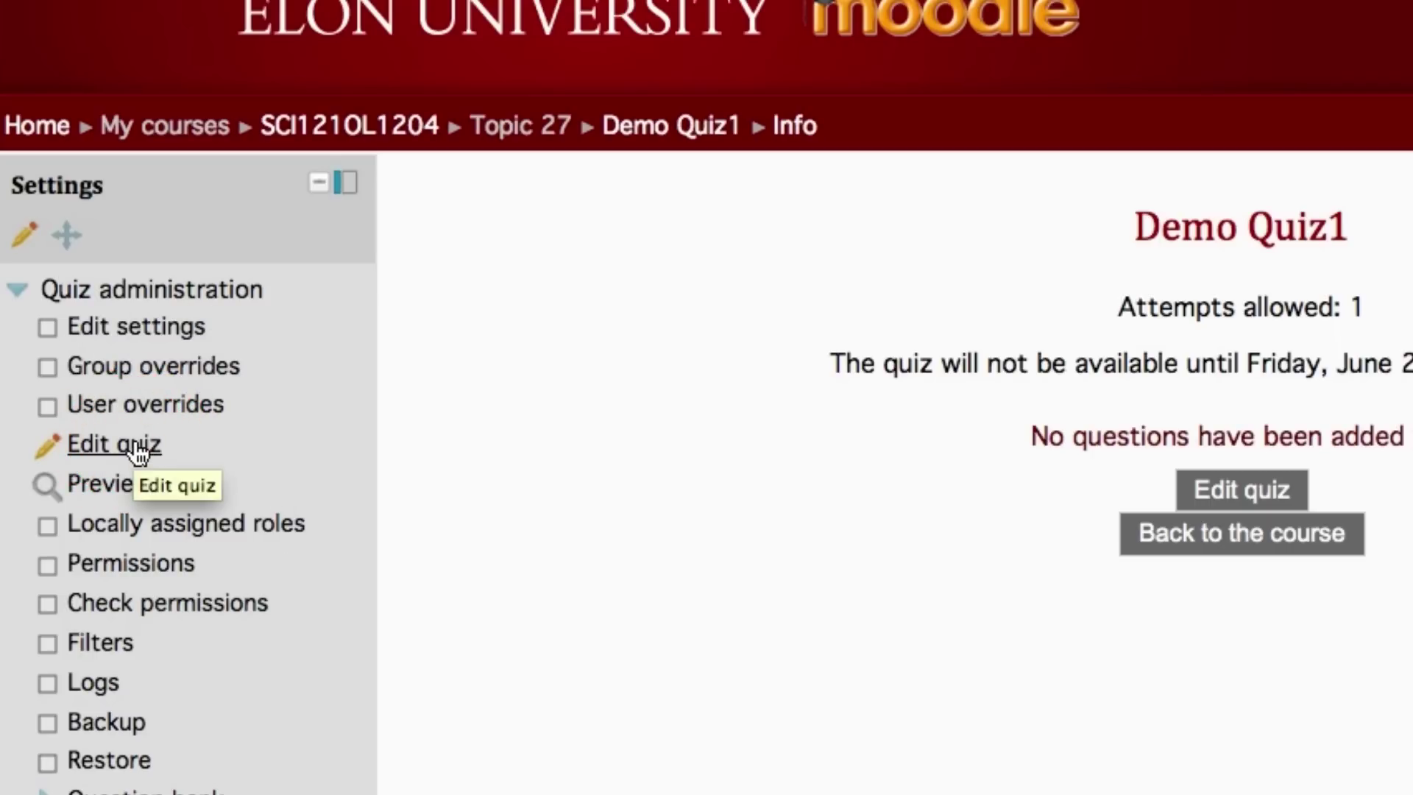
pyautogui.scroll(-1, 751, 453)
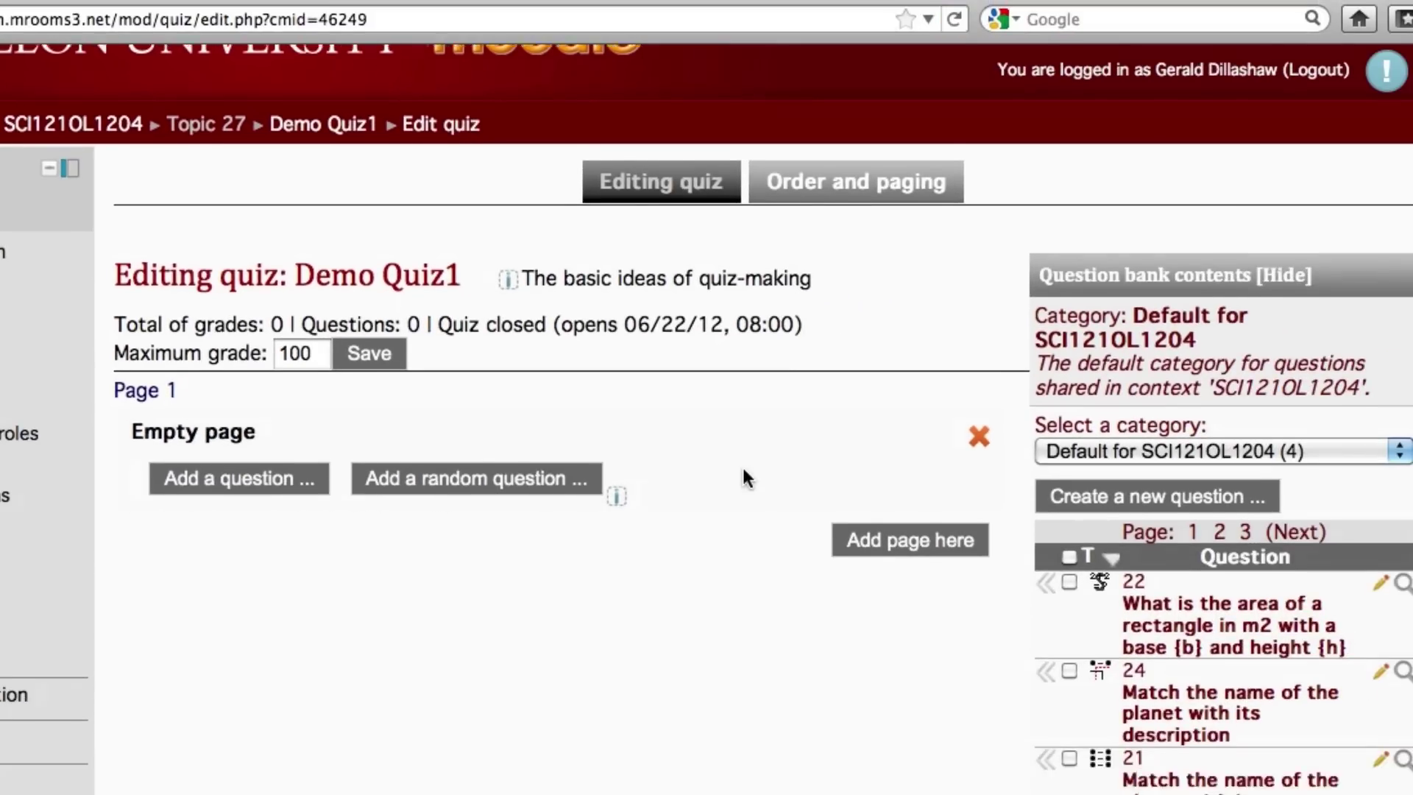
pyautogui.scroll(-1, 743, 465)
pyautogui.scroll(-1, 743, 465)
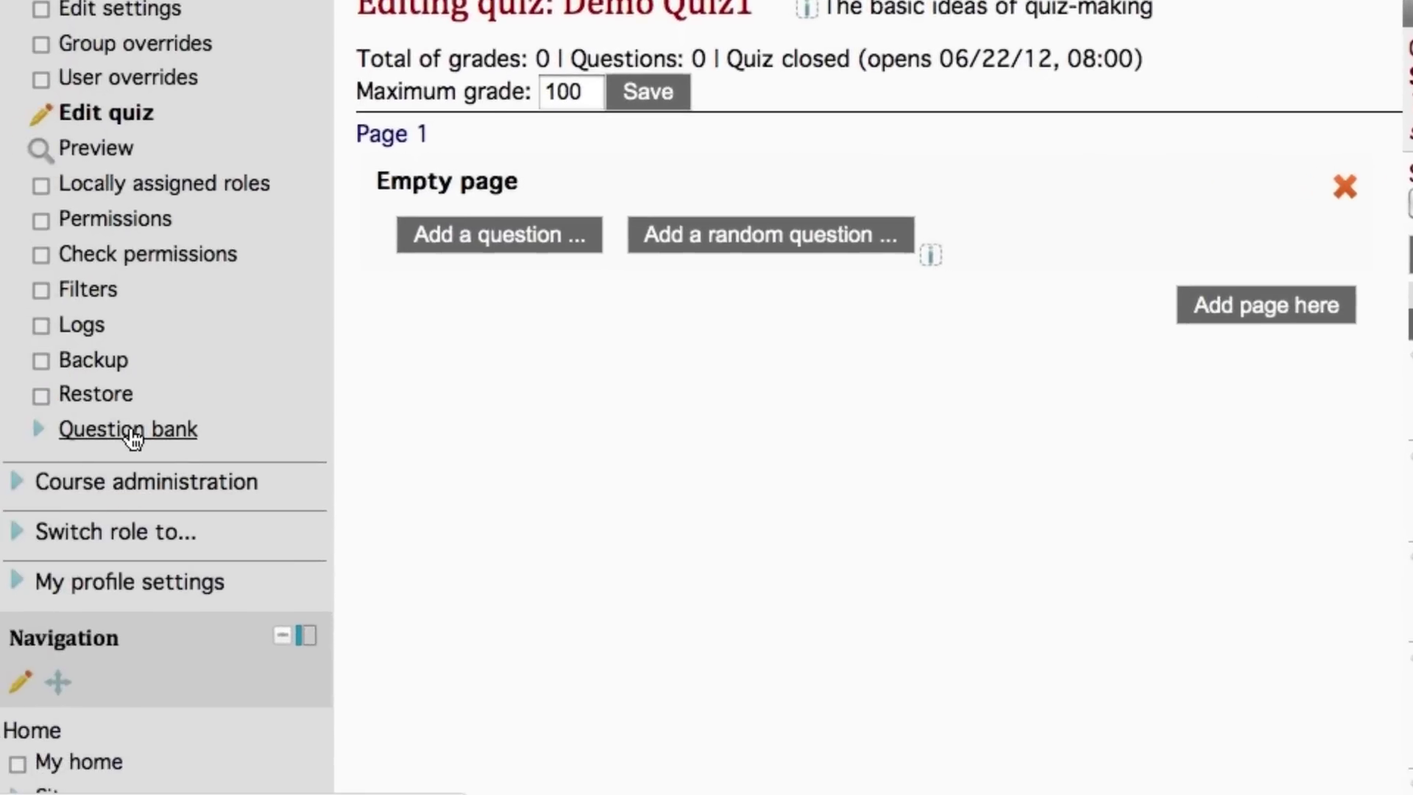
# Step: Go from Demo Quiz1's empty editing page to the course question bank
pyautogui.click(129, 431)
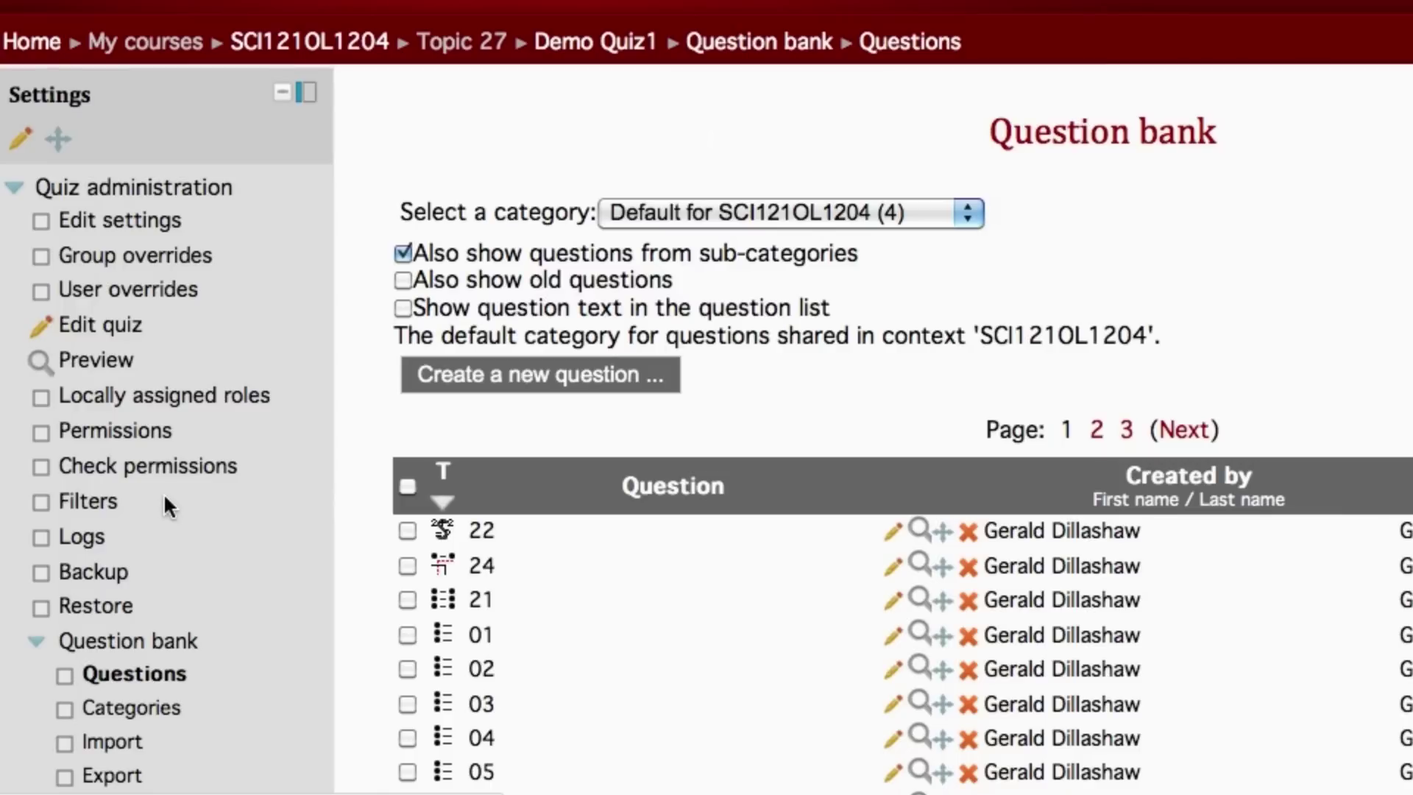
pyautogui.scroll(-2, 182, 496)
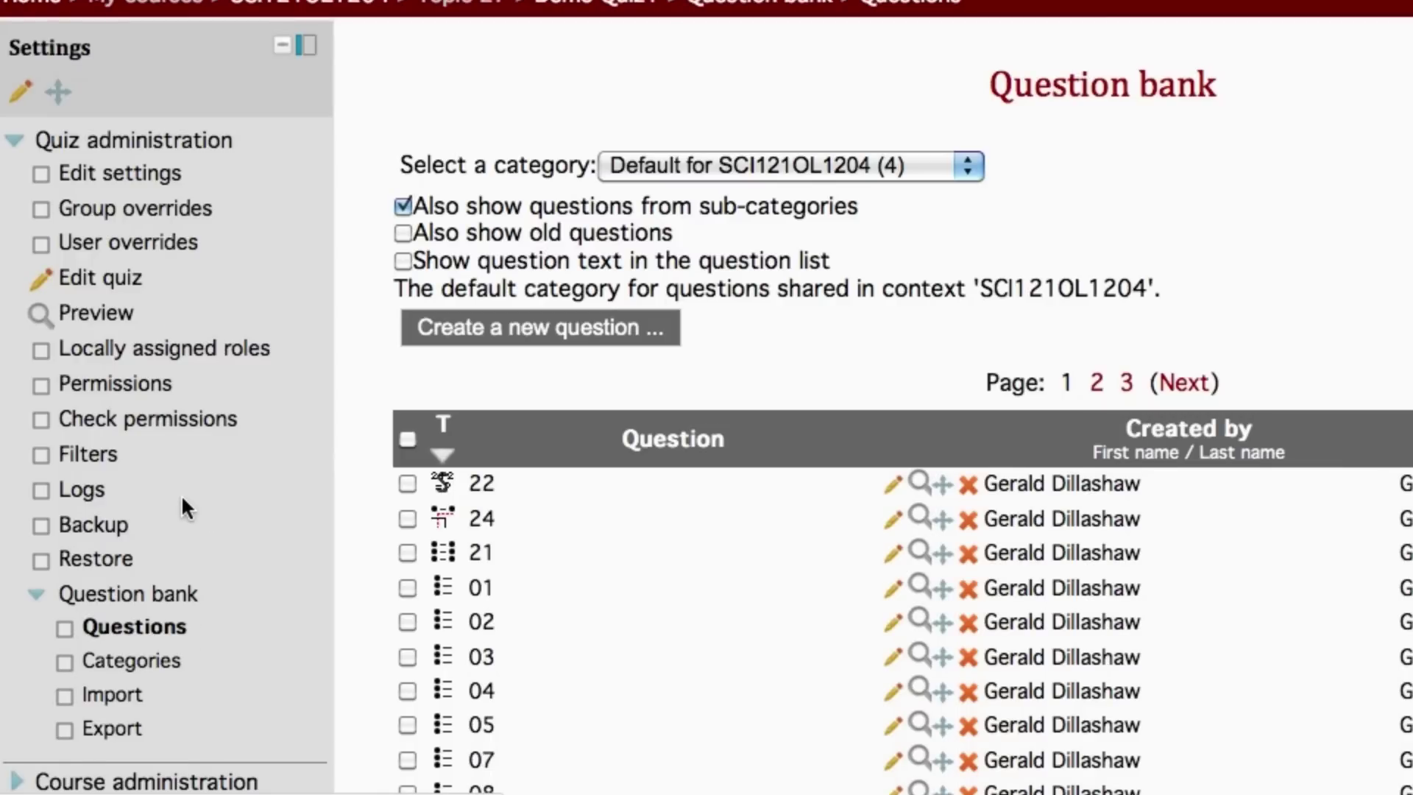
# Step: Open the question bank's Categories page listing the Exam and Quiz categories
pyautogui.click(147, 647)
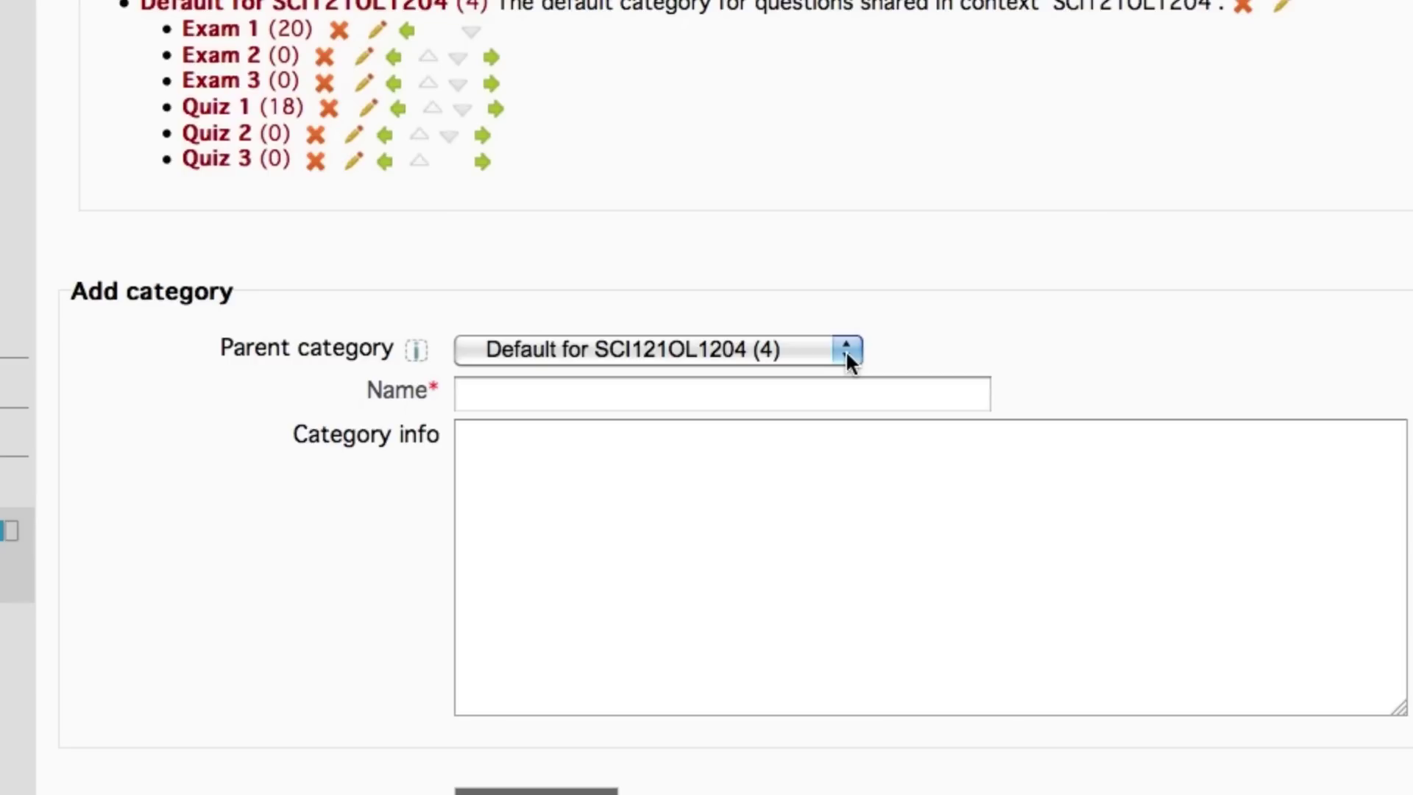
# Step: Add a question category named 'Quiz 4' under the default SCI121OL1204 category
pyautogui.click(674, 401)
pyautogui.write('Quiz 4')
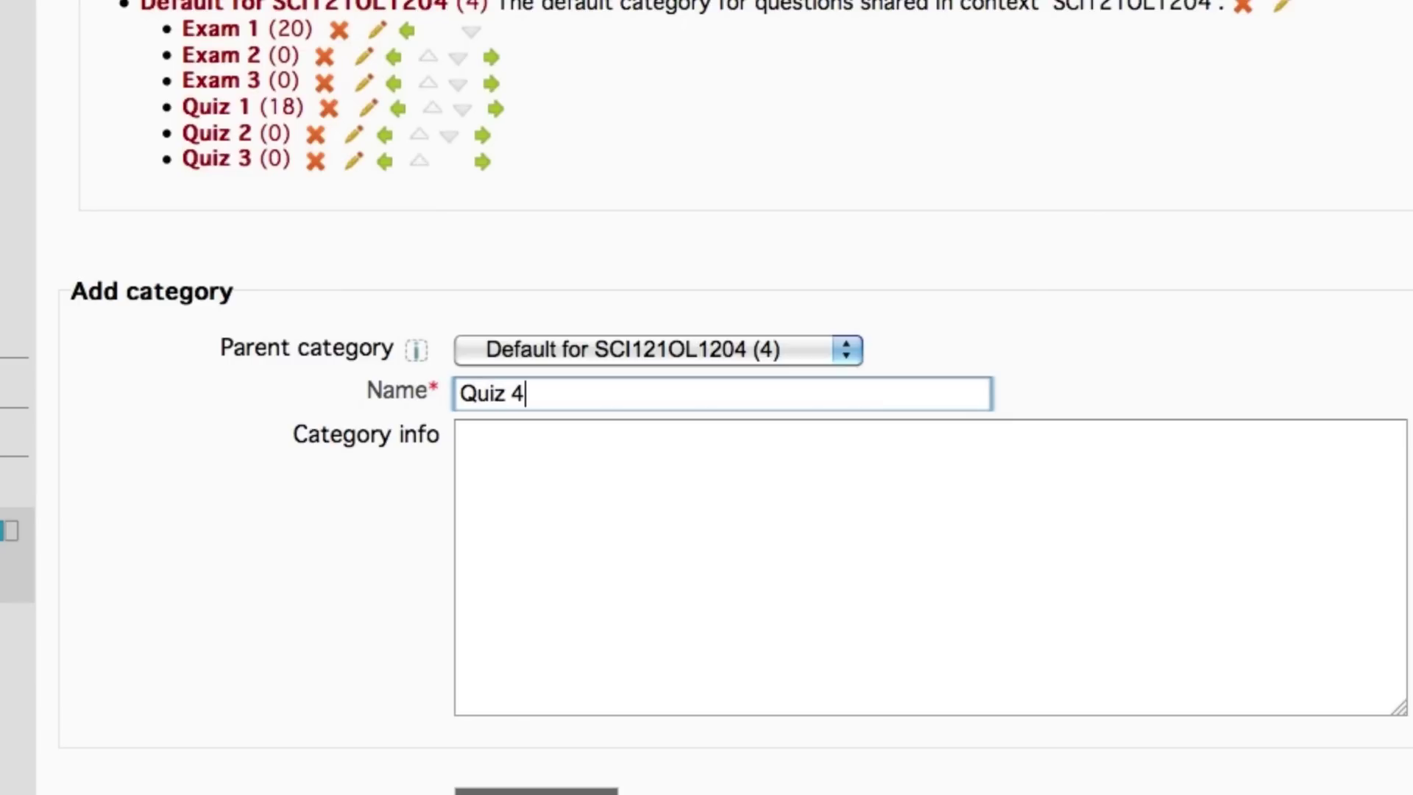
pyautogui.scroll(-2, 726, 684)
pyautogui.click(493, 695)
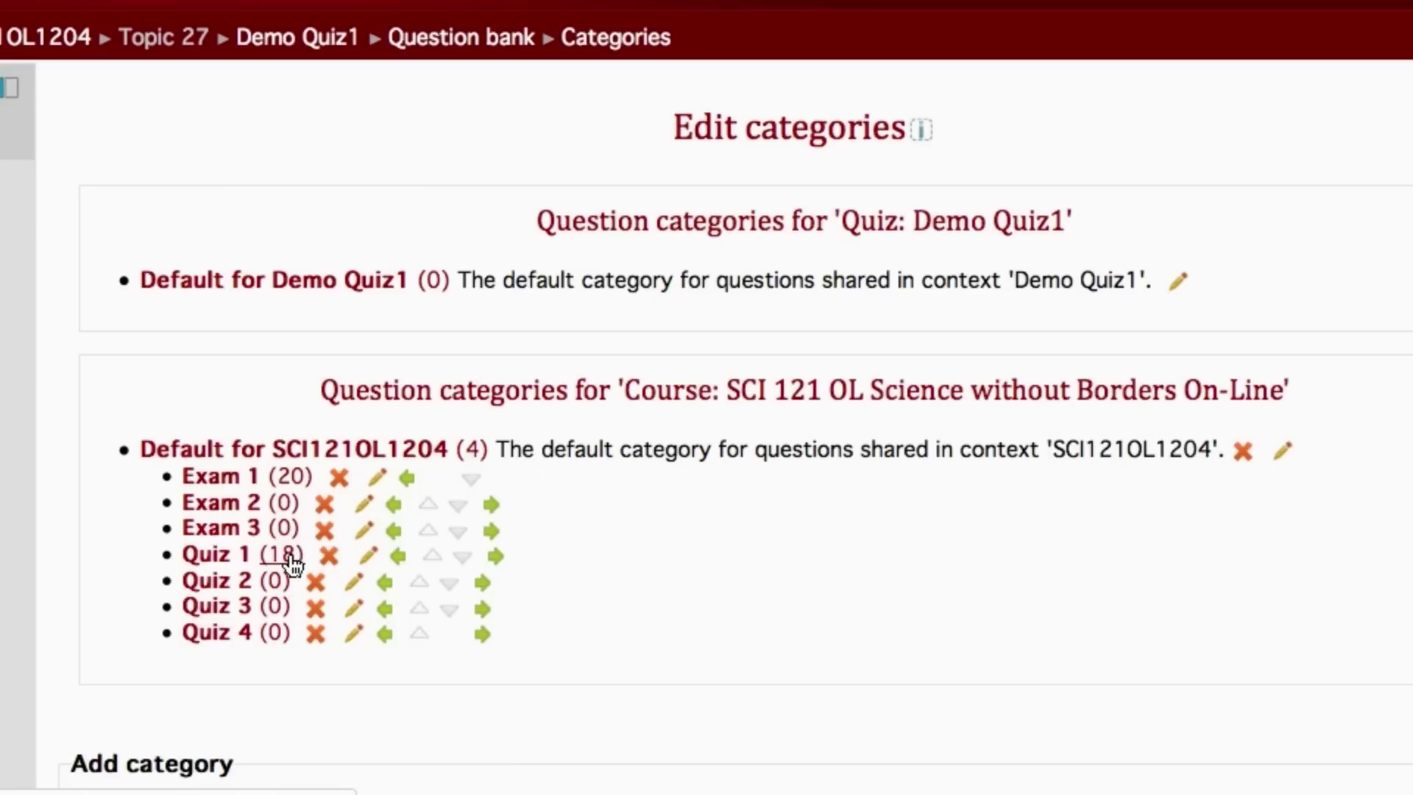
pyautogui.scroll(-2, 290, 568)
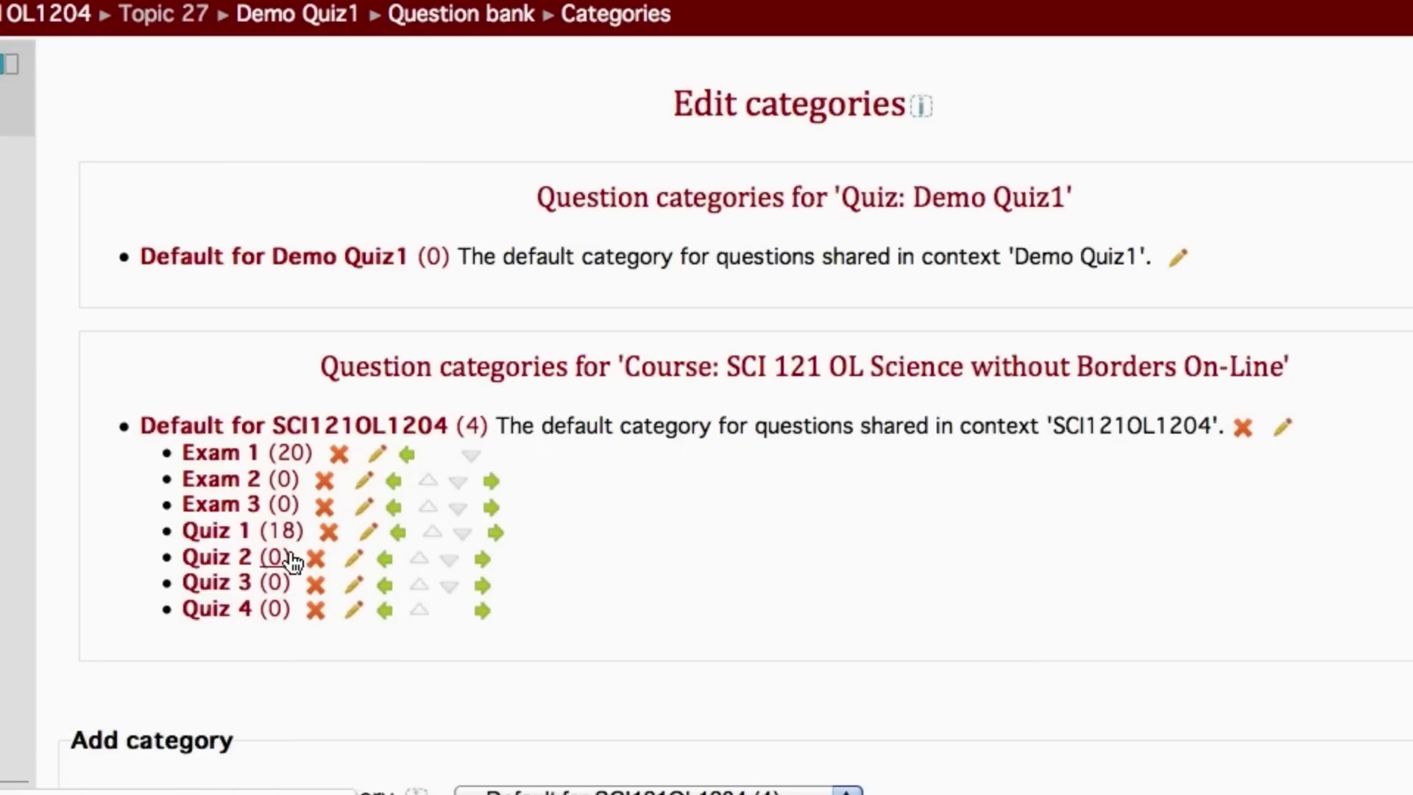
pyautogui.scroll(-1, 289, 564)
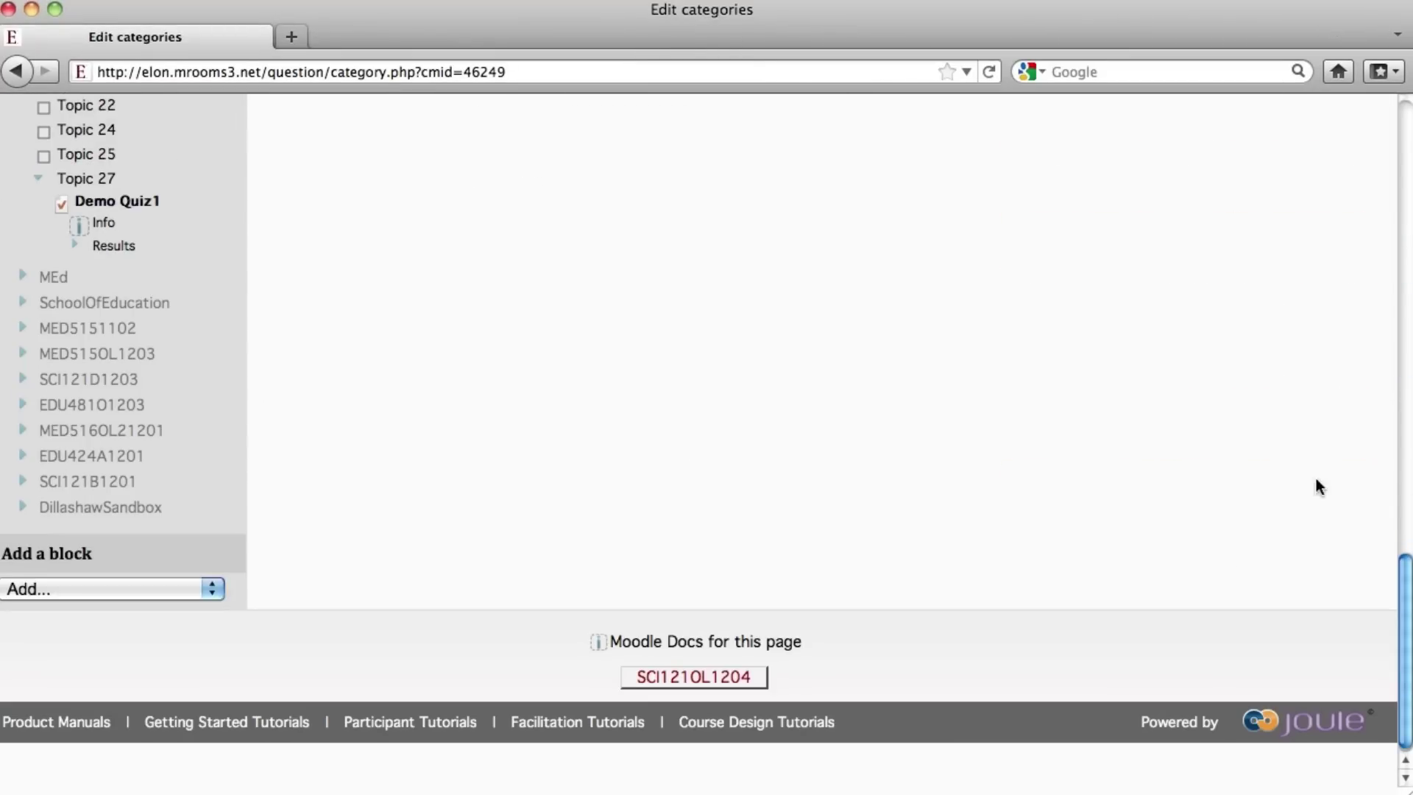
pyautogui.moveTo(1403, 631); pyautogui.dragTo(1403, 320)
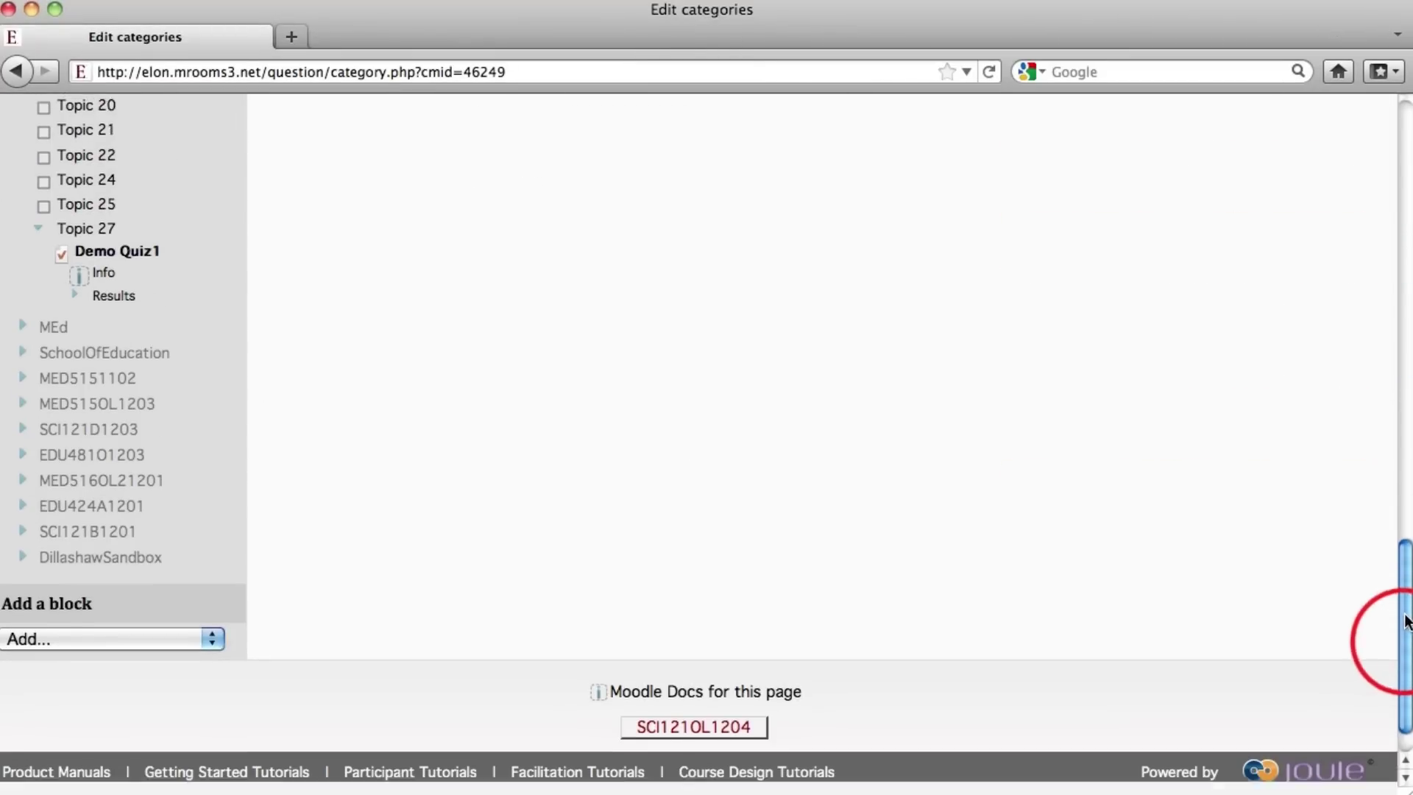
pyautogui.scroll(4, 708, 441)
pyautogui.scroll(4, 707, 442)
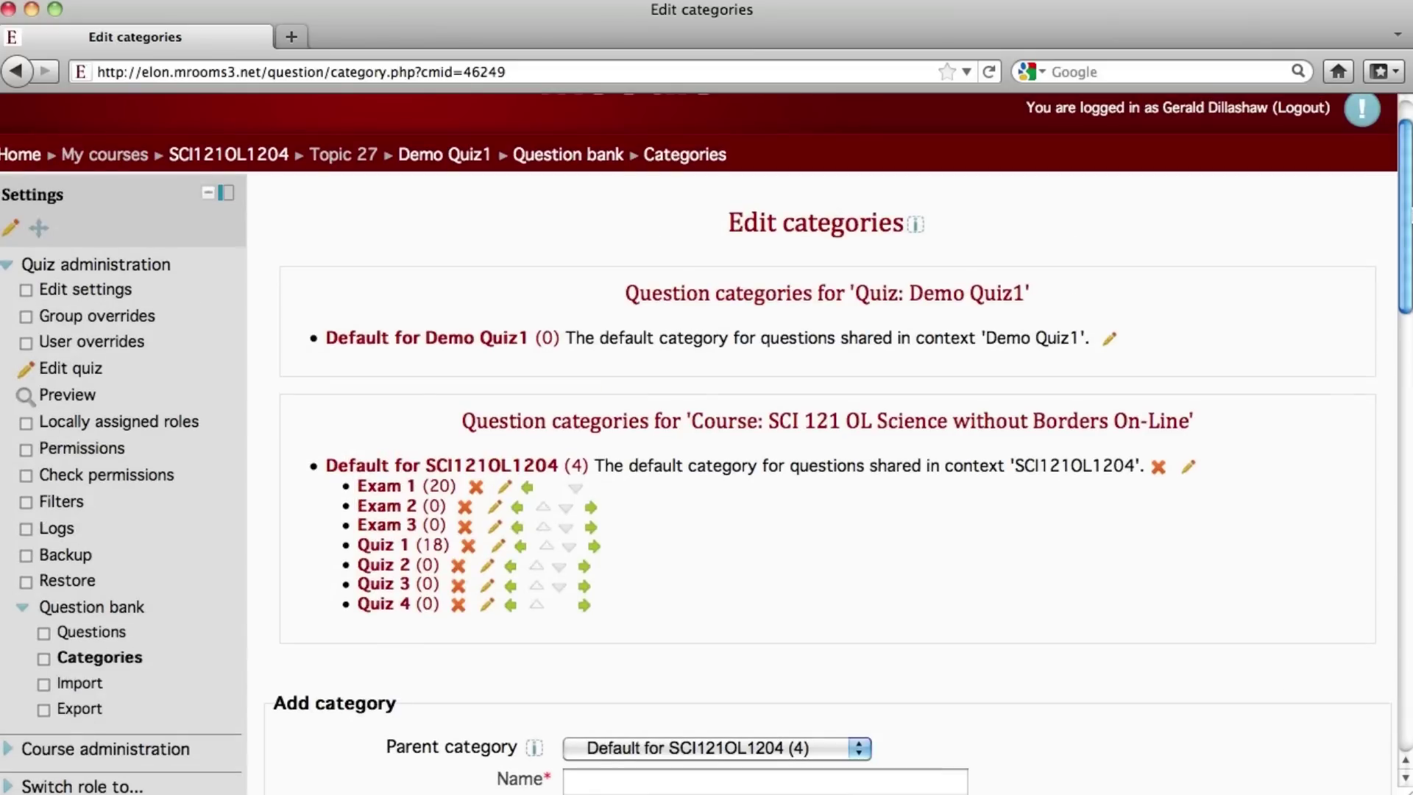
# Step: Return to Demo Quiz1's editing page and expand the question bank's category list
pyautogui.click(55, 371)
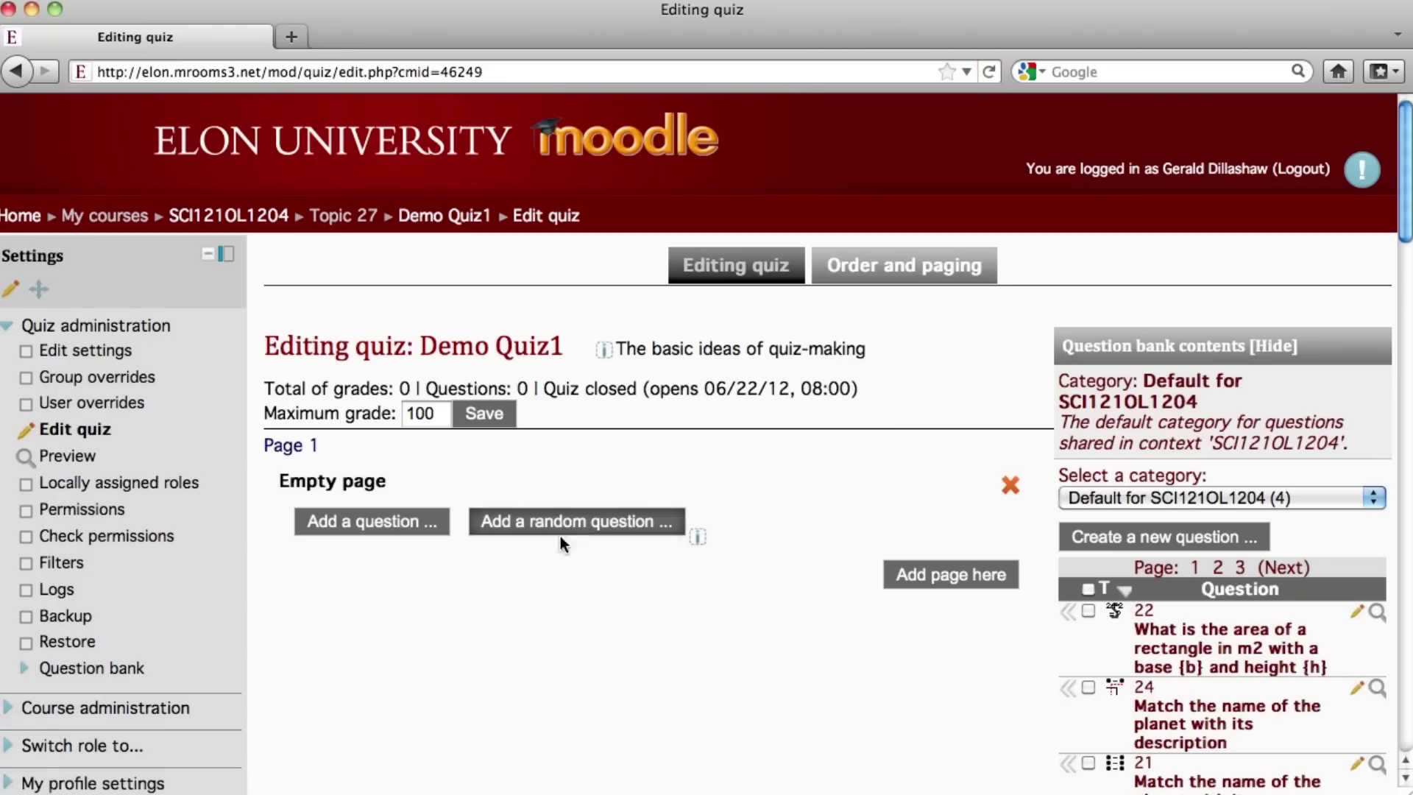
pyautogui.scroll(-1, 619, 649)
pyautogui.scroll(-1, 542, 575)
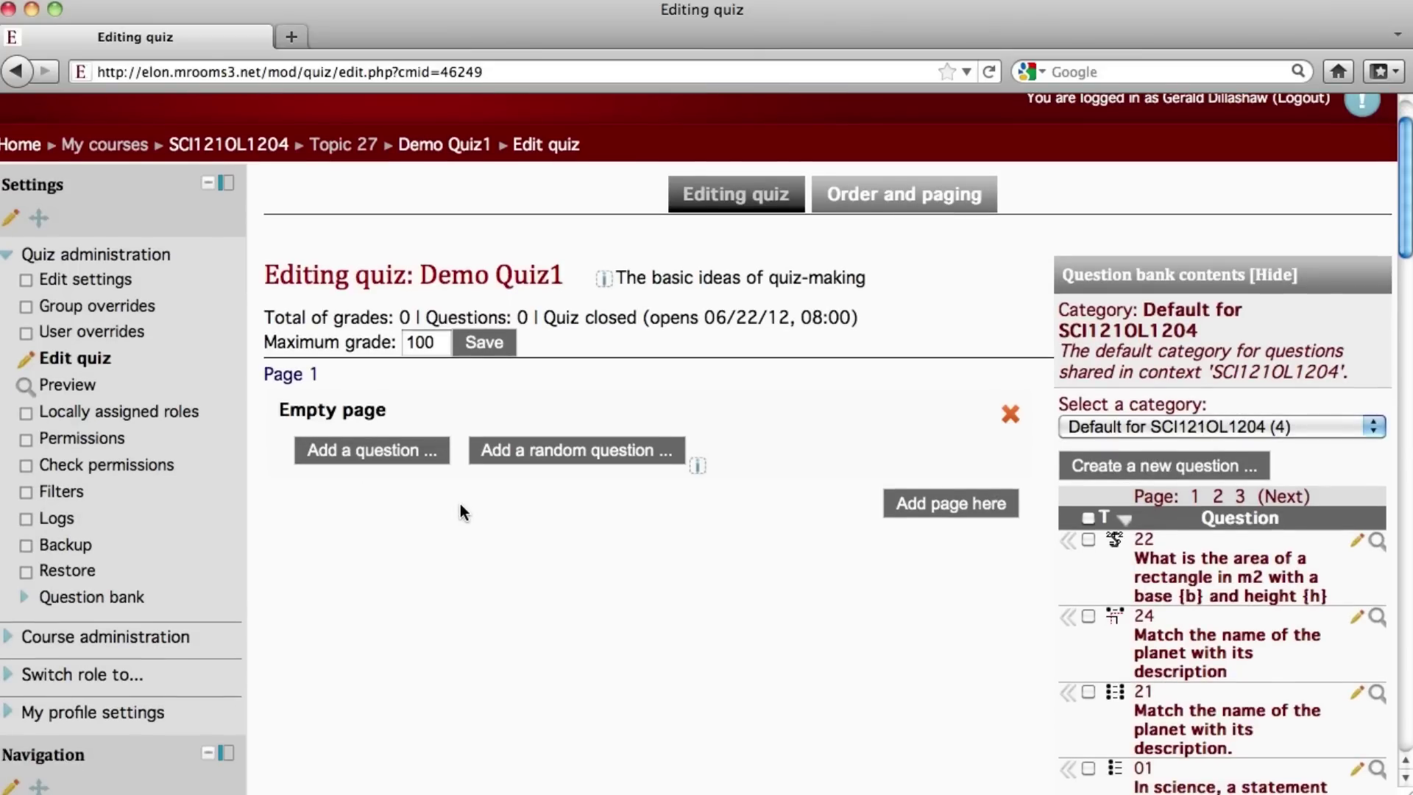
pyautogui.scroll(-3, 460, 505)
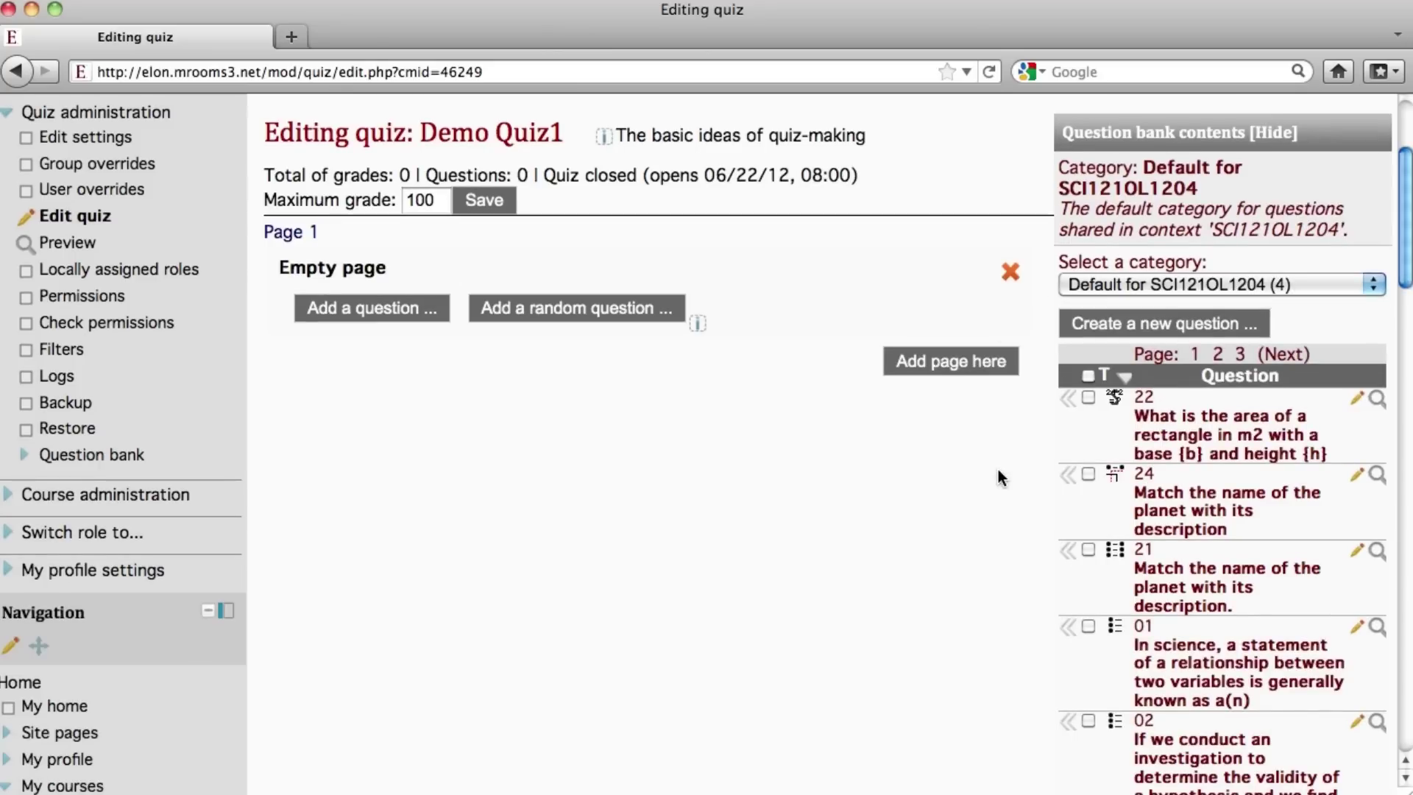
pyautogui.scroll(-1, 936, 463)
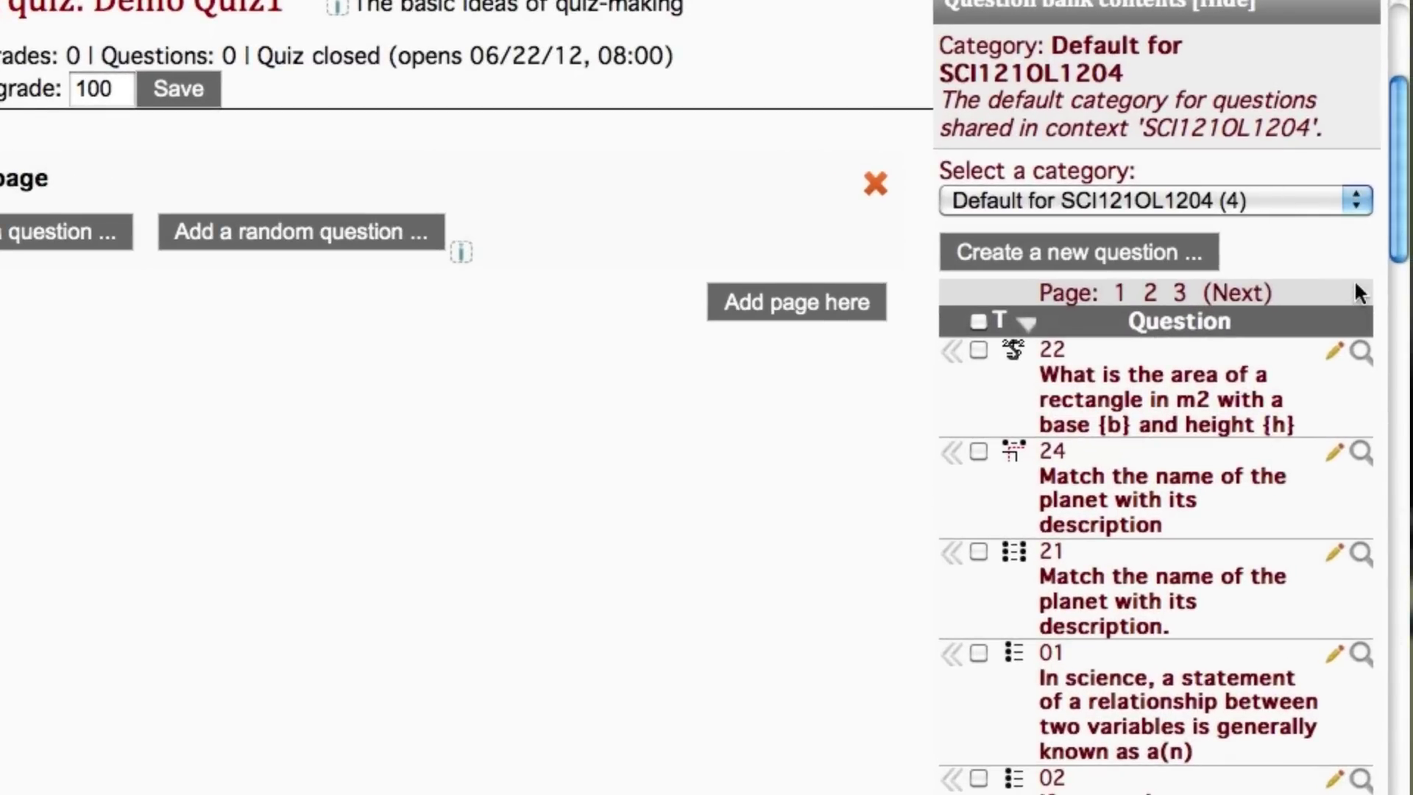
pyautogui.click(1356, 201)
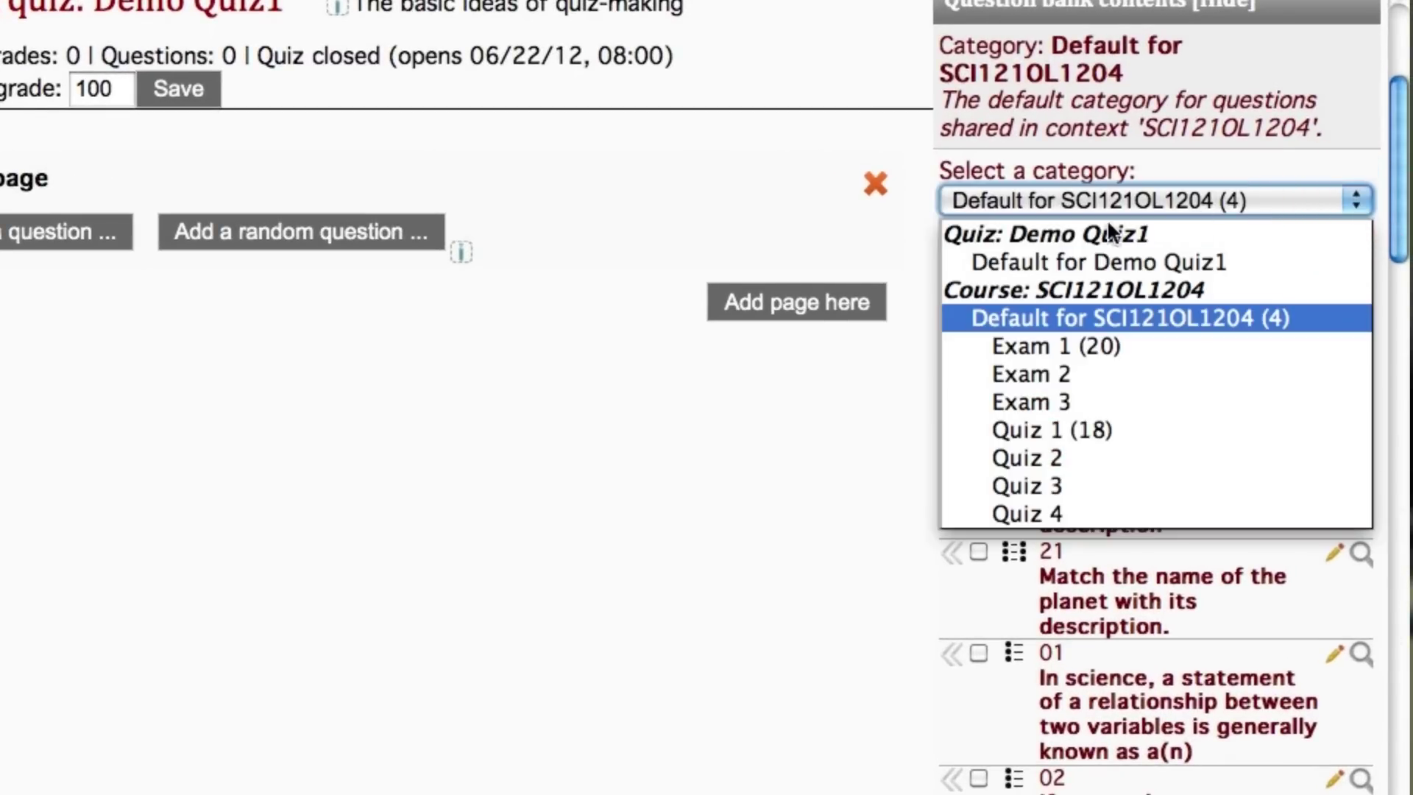
# Step: Add Exam 1's question 21, about Dalton's evidence, to Demo Quiz1
pyautogui.click(1047, 345)
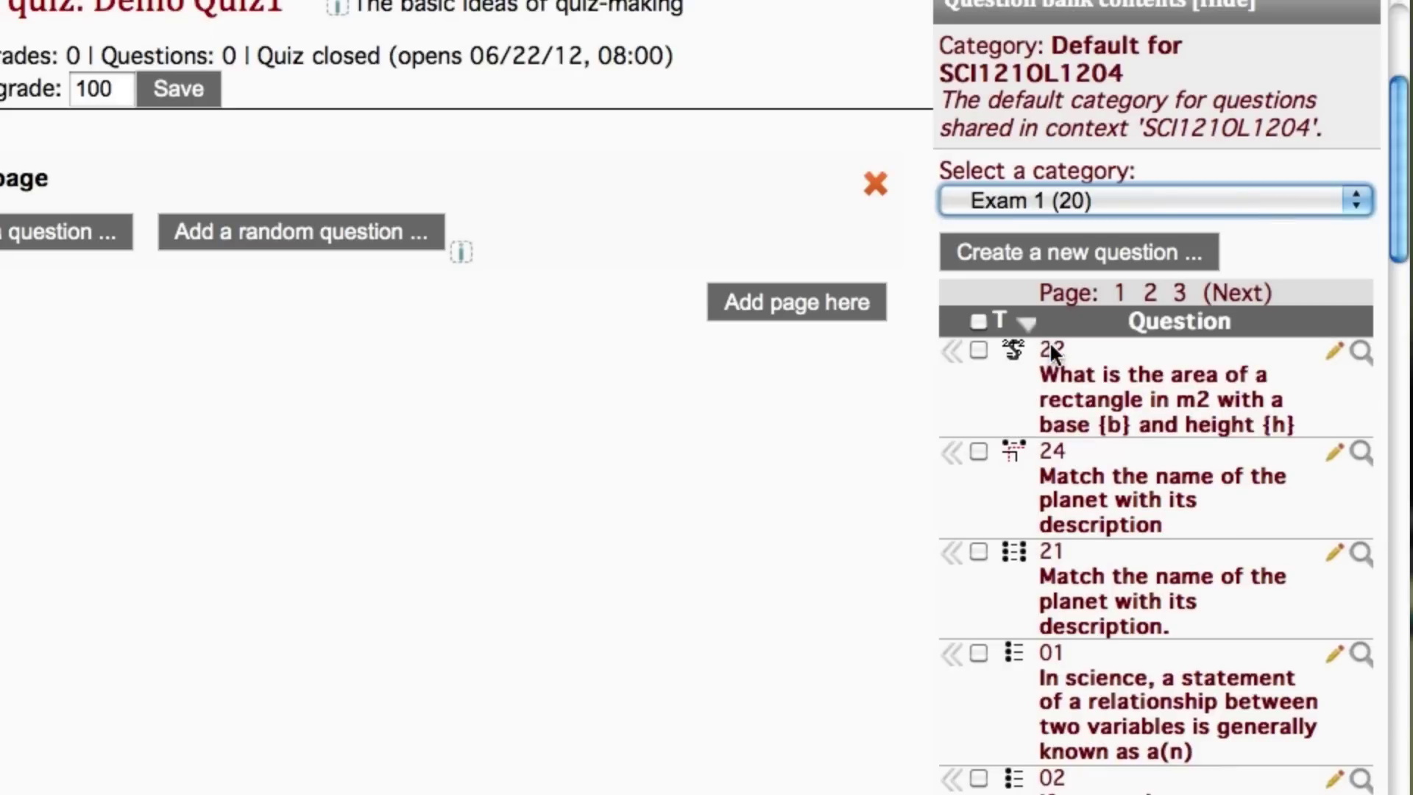
pyautogui.click(1182, 448)
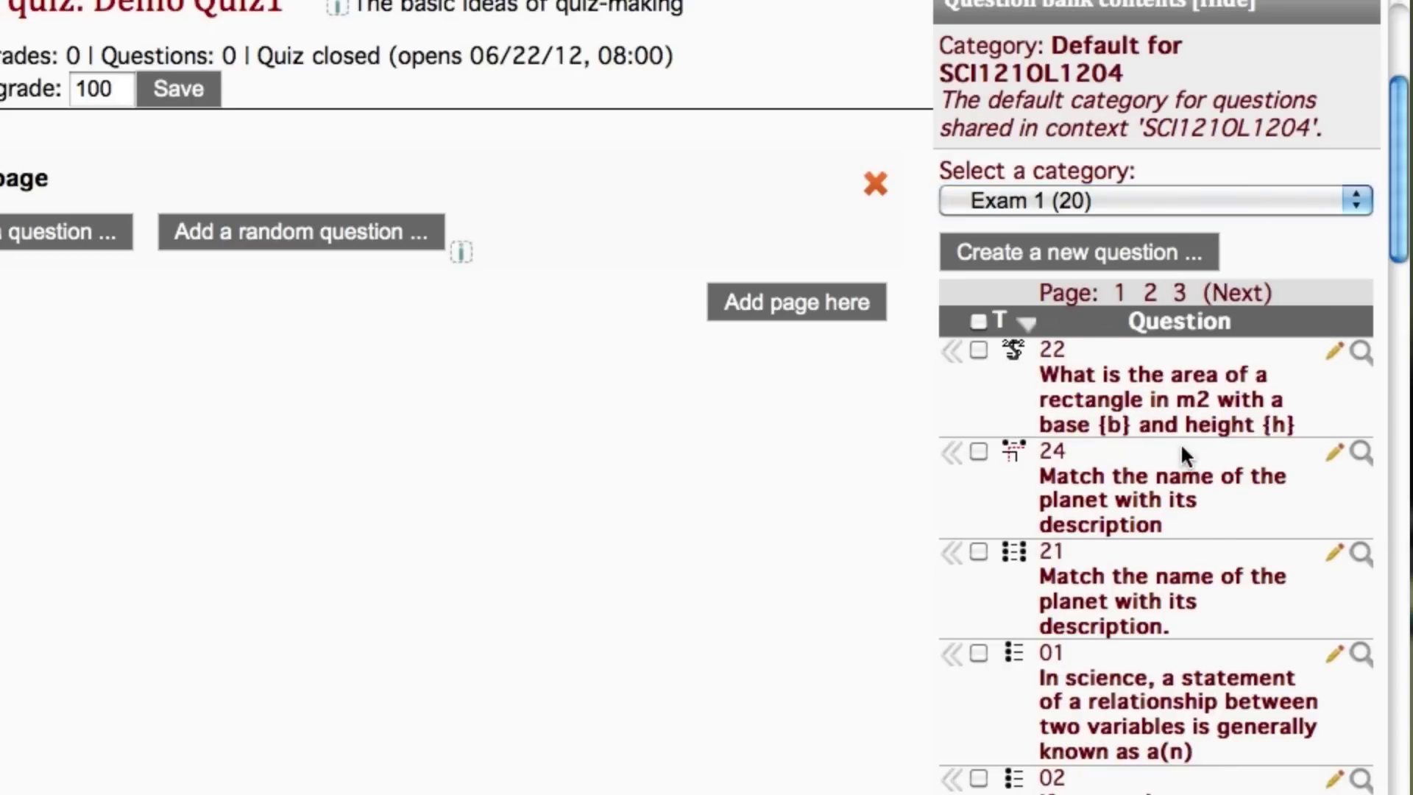
pyautogui.scroll(-5, 1179, 465)
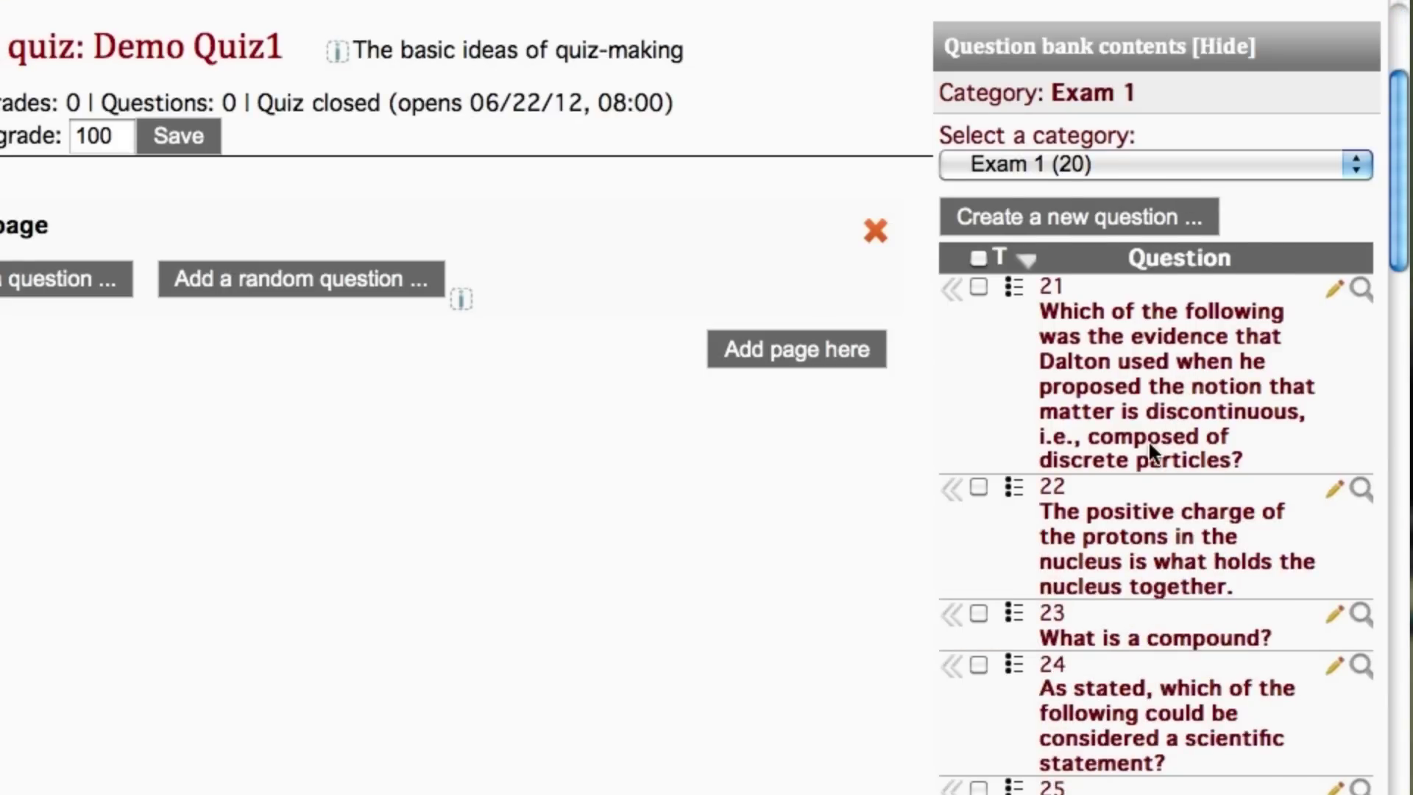
pyautogui.scroll(-1, 1148, 451)
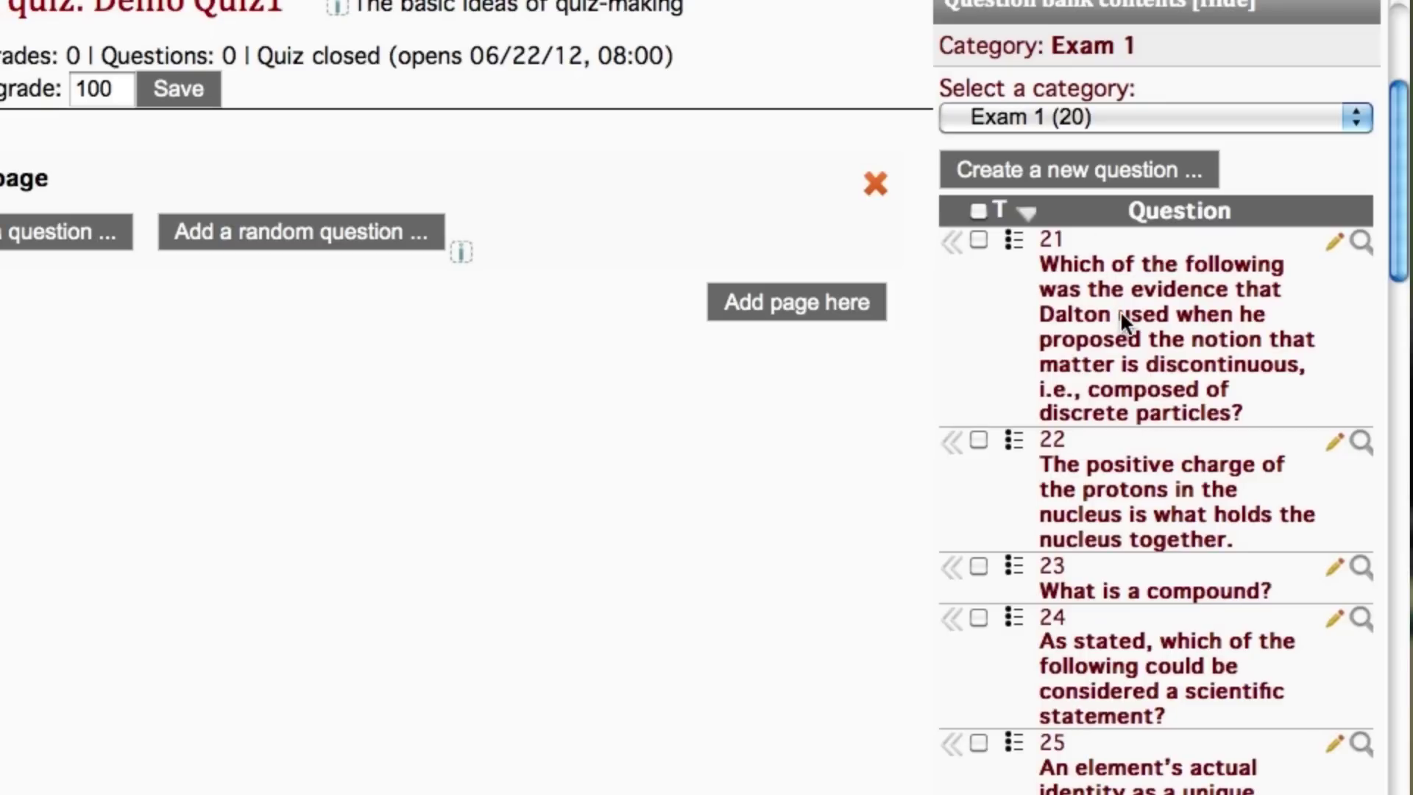
pyautogui.click(979, 238)
pyautogui.scroll(-1, 945, 372)
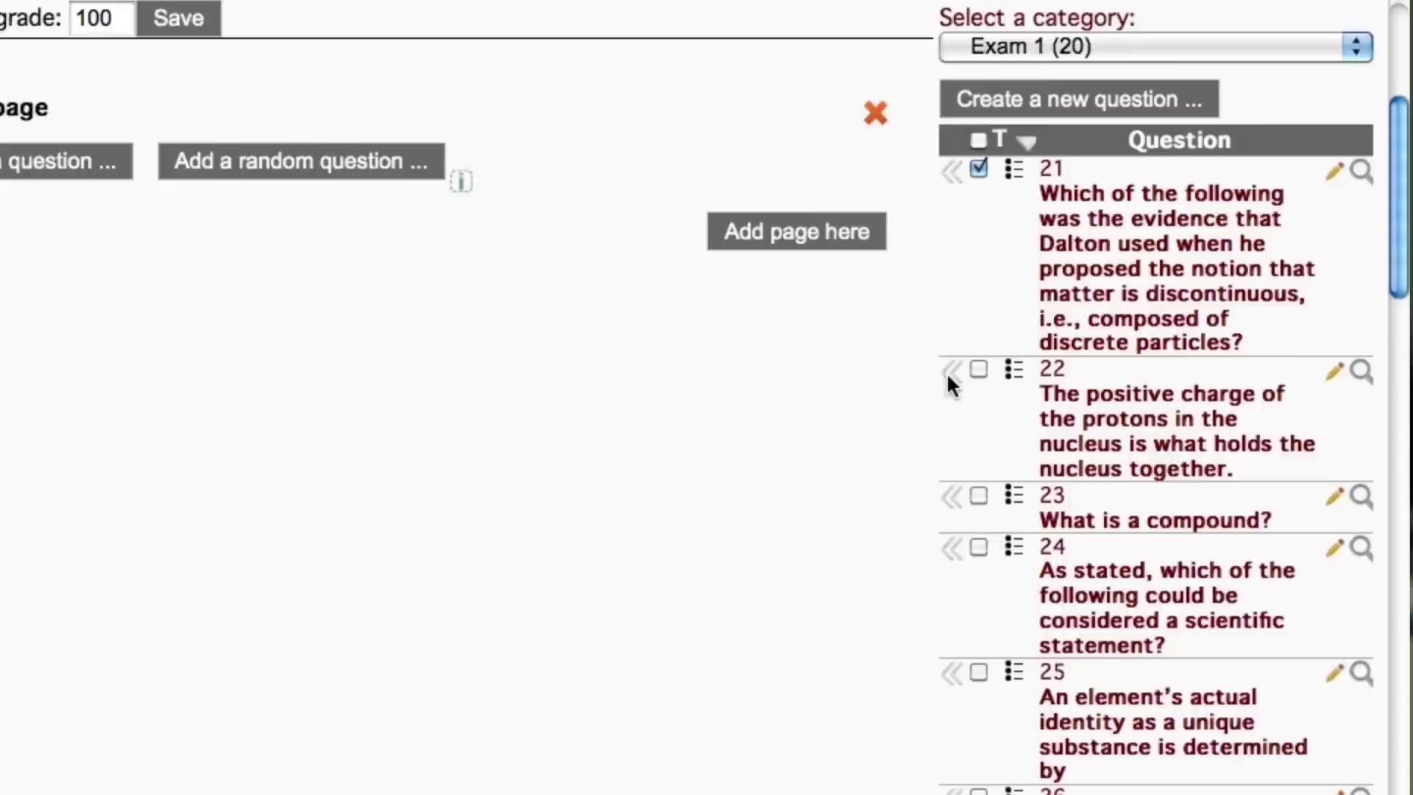
pyautogui.scroll(-10, 929, 418)
pyautogui.scroll(-10, 936, 426)
pyautogui.scroll(-10, 939, 432)
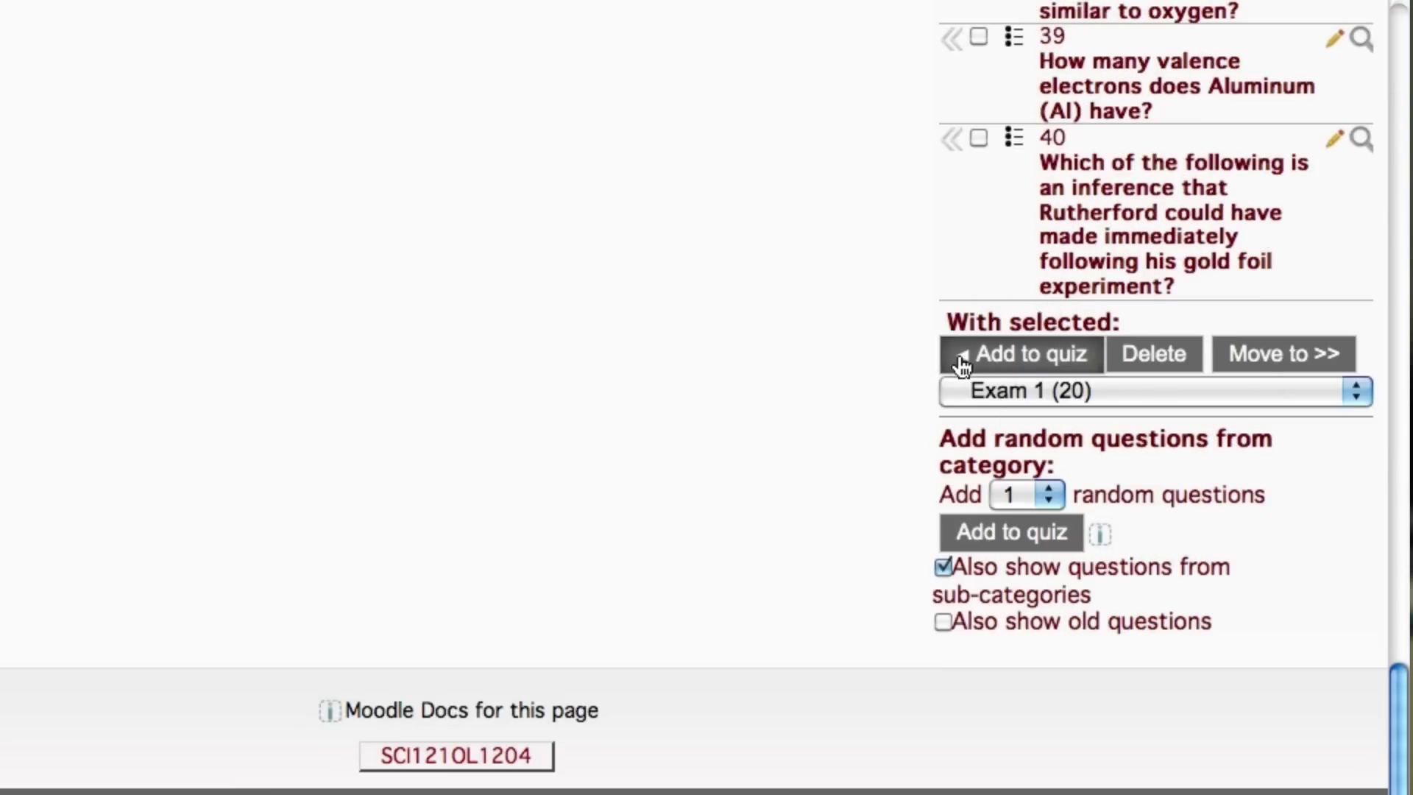
pyautogui.click(1017, 355)
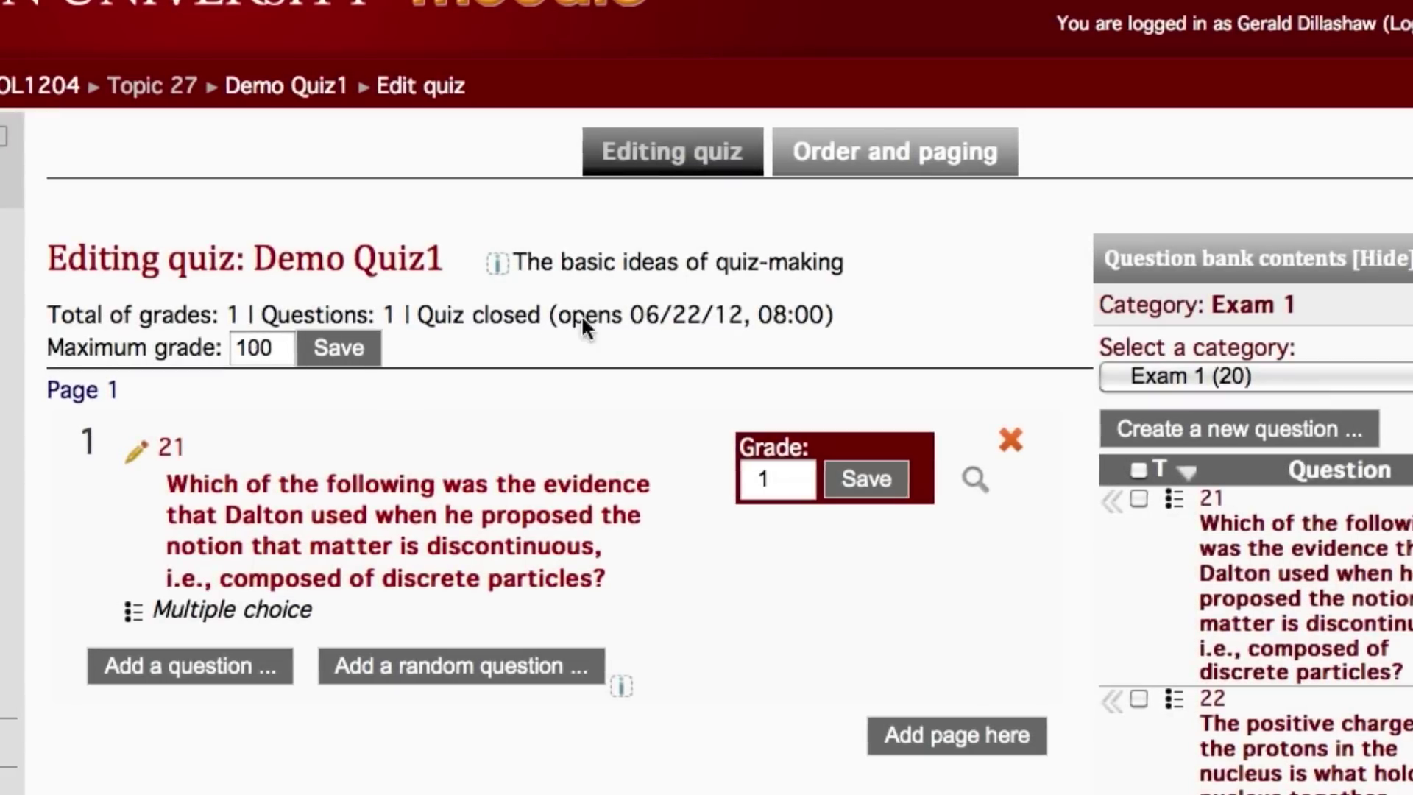
pyautogui.scroll(-1, 256, 565)
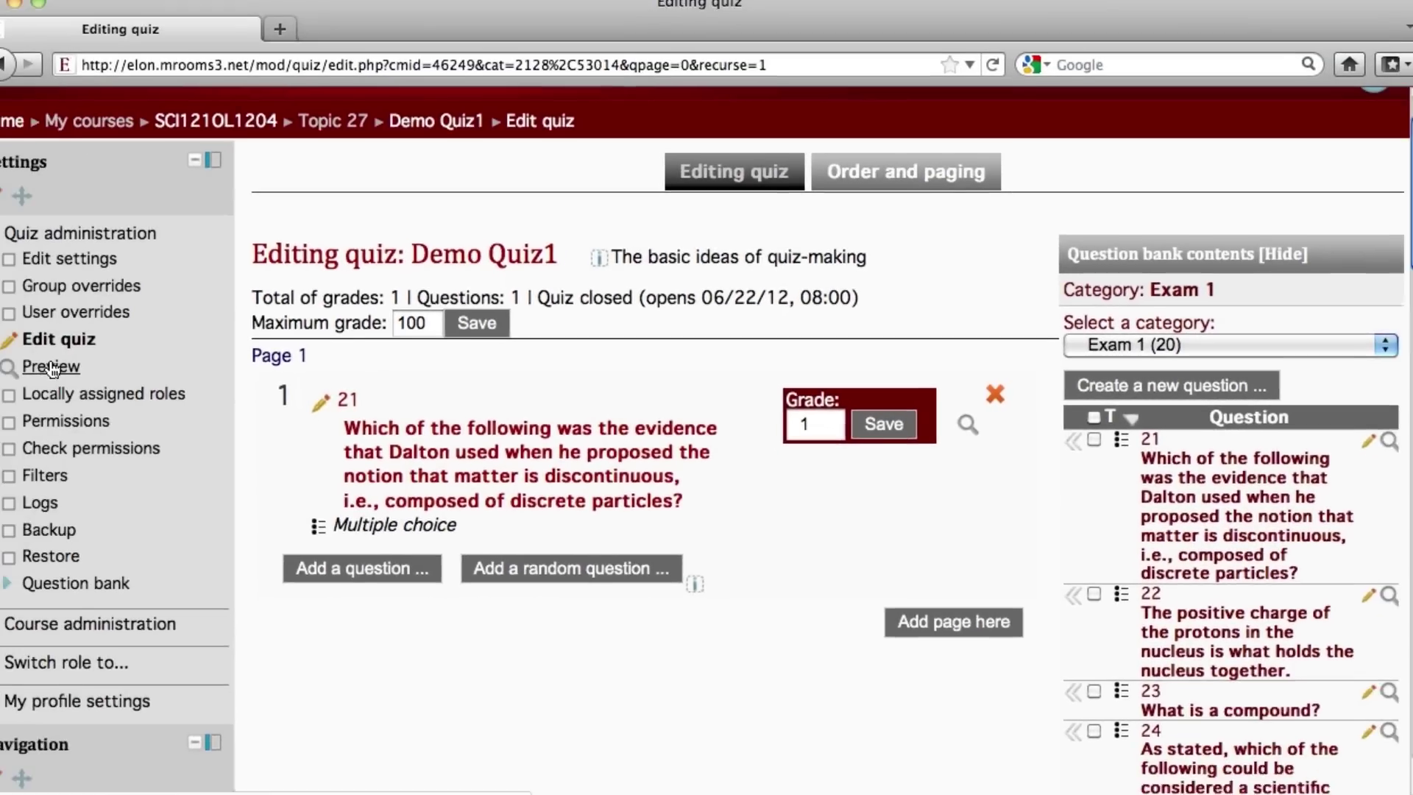
# Step: Preview Demo Quiz1 as a student, then return to its editing page
pyautogui.click(52, 369)
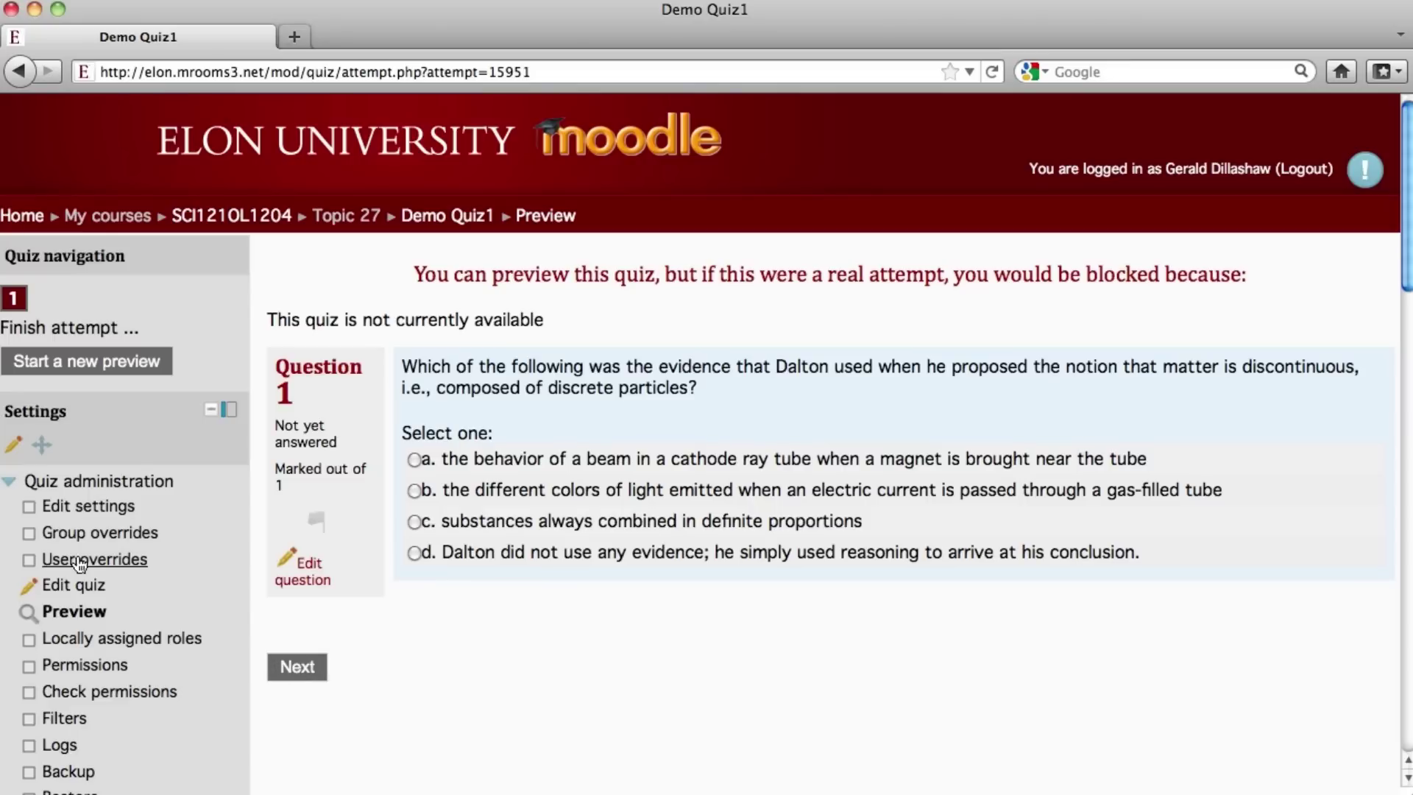
pyautogui.click(87, 585)
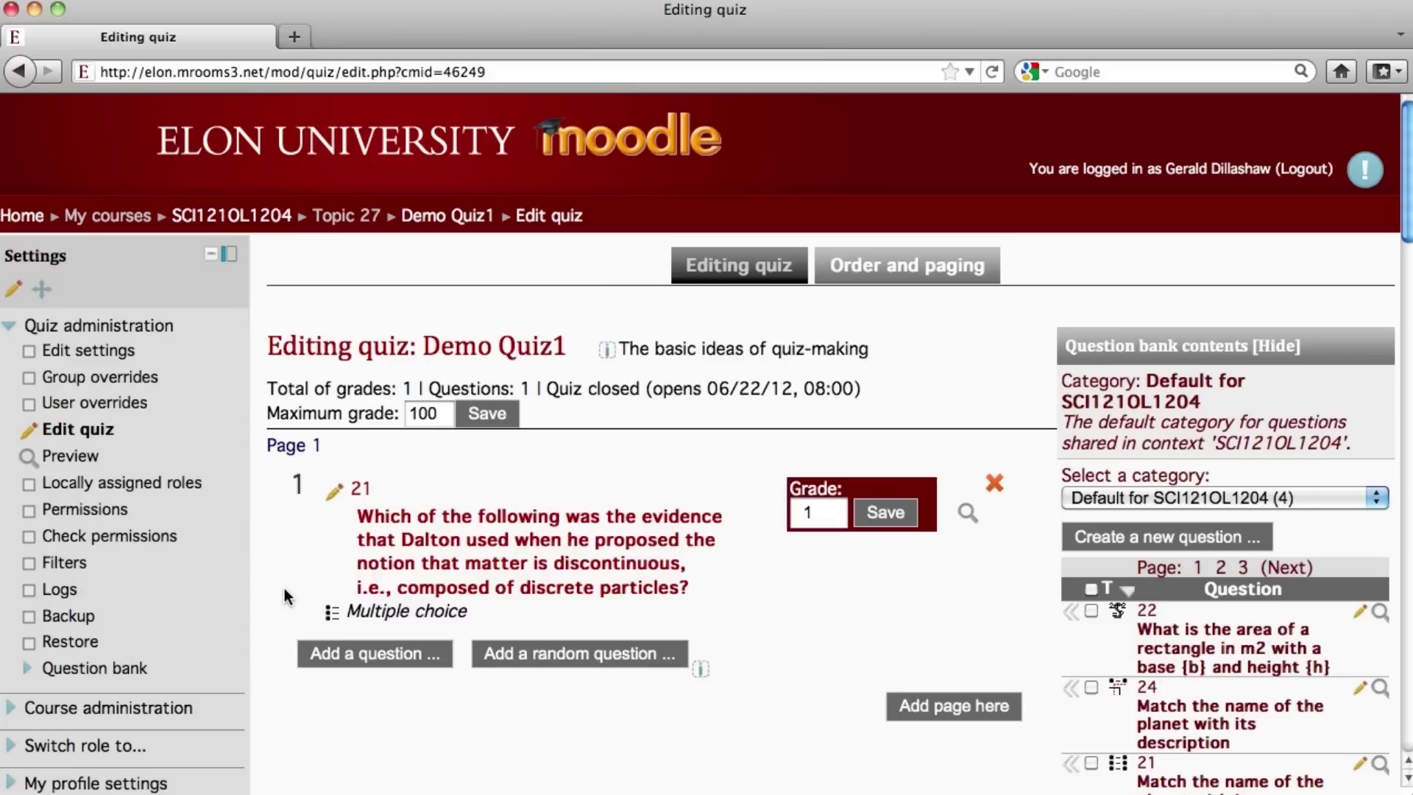
pyautogui.scroll(-1, 647, 583)
pyautogui.scroll(-2, 646, 582)
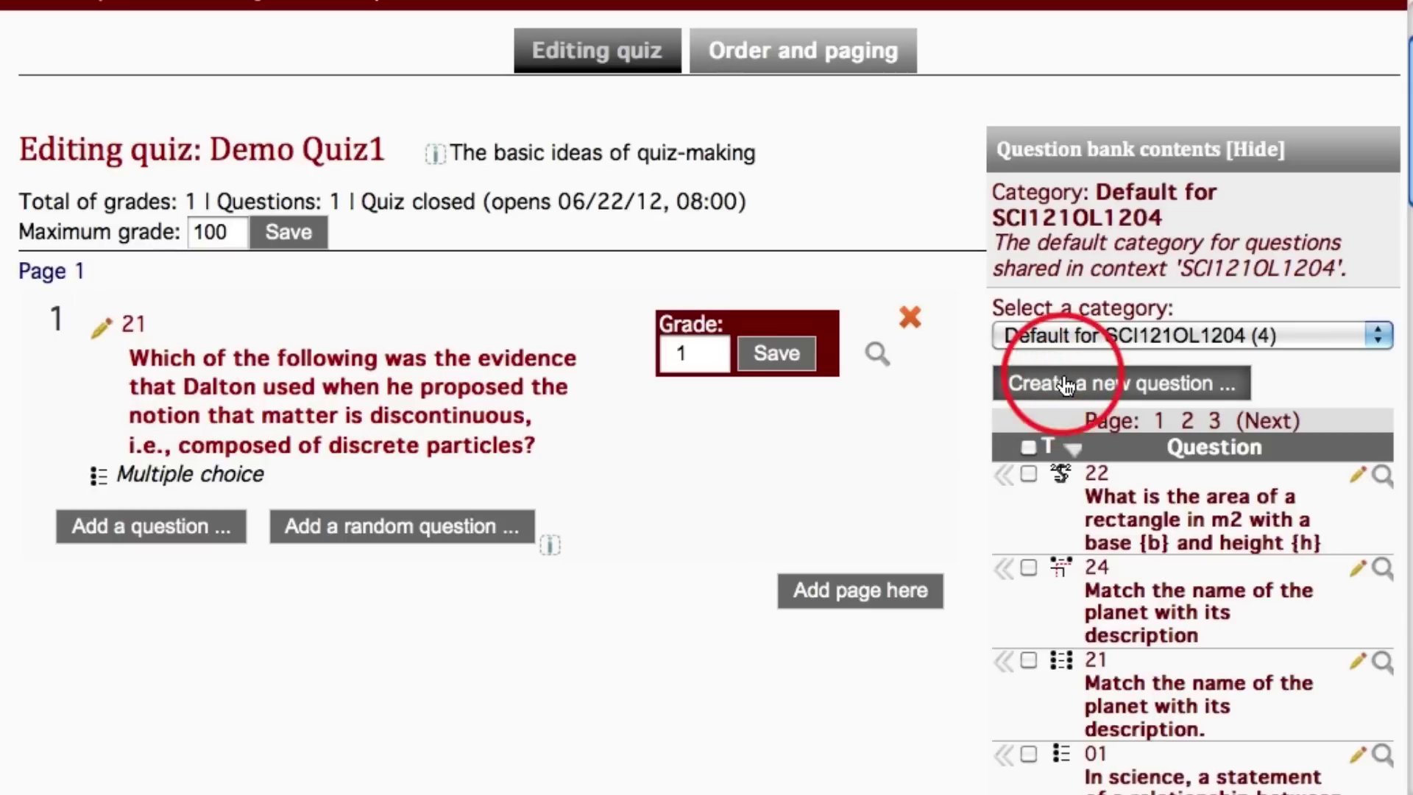
# Step: Start a new Multiple choice question for Demo Quiz1
pyautogui.click(1063, 384)
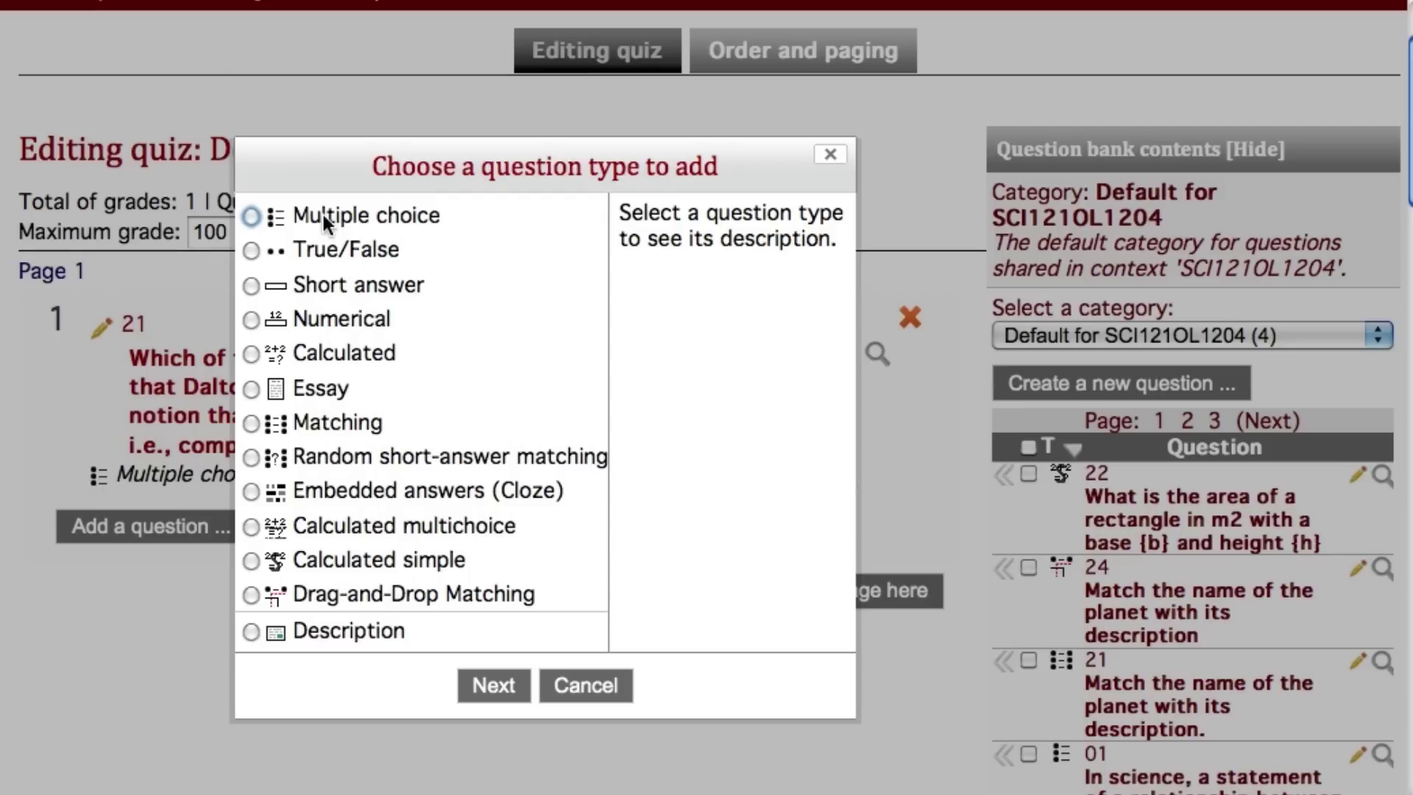
pyautogui.click(256, 215)
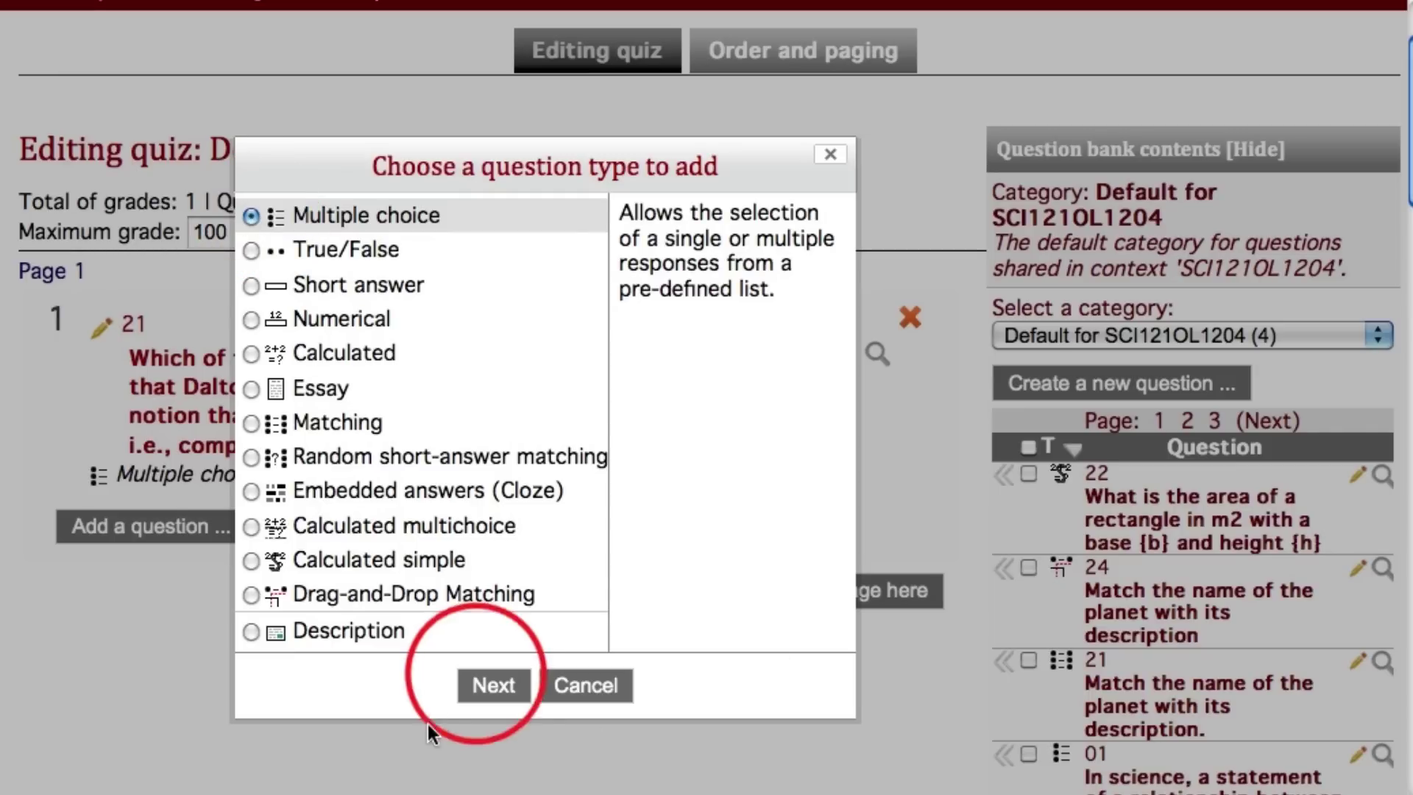
pyautogui.click(482, 685)
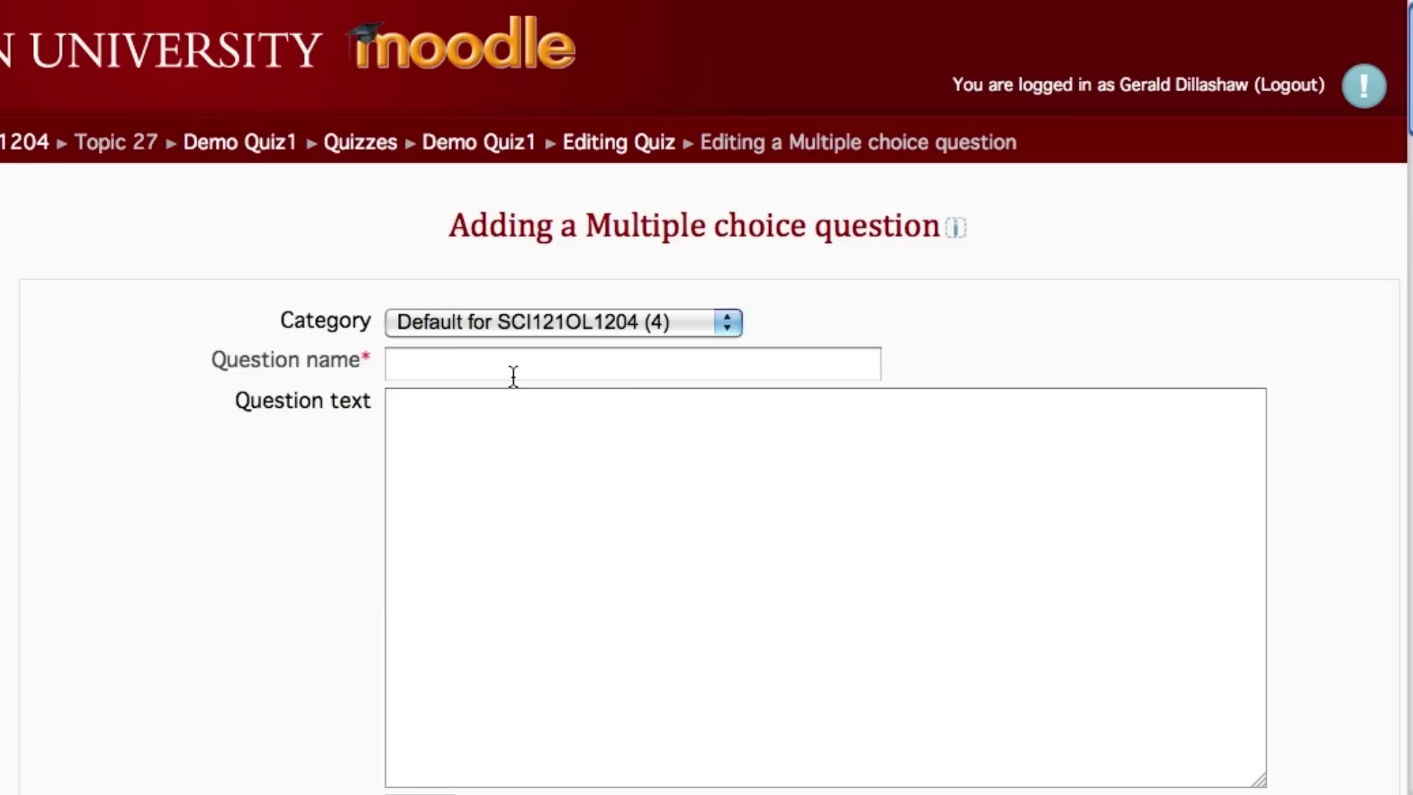
pyautogui.scroll(-2, 264, 489)
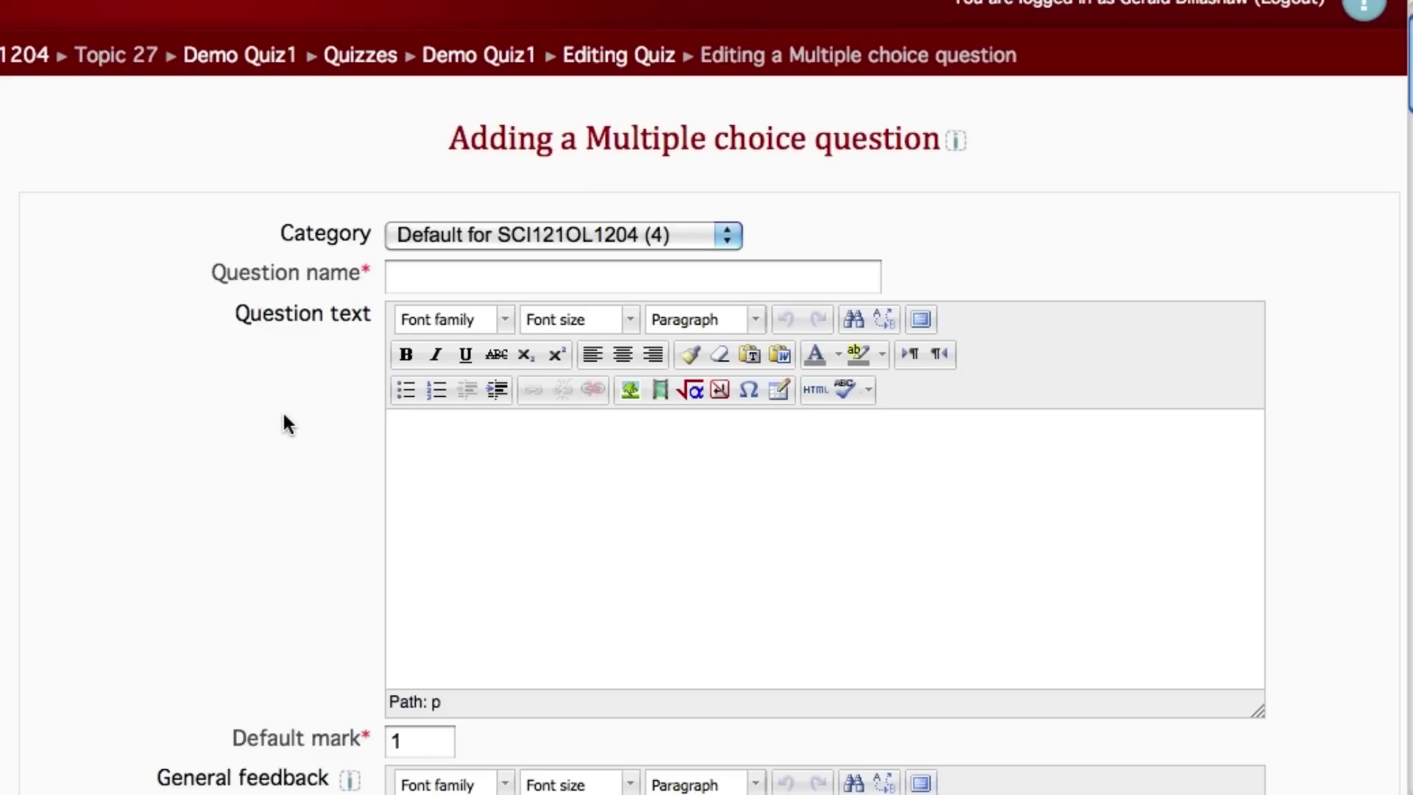
pyautogui.scroll(-1, 278, 433)
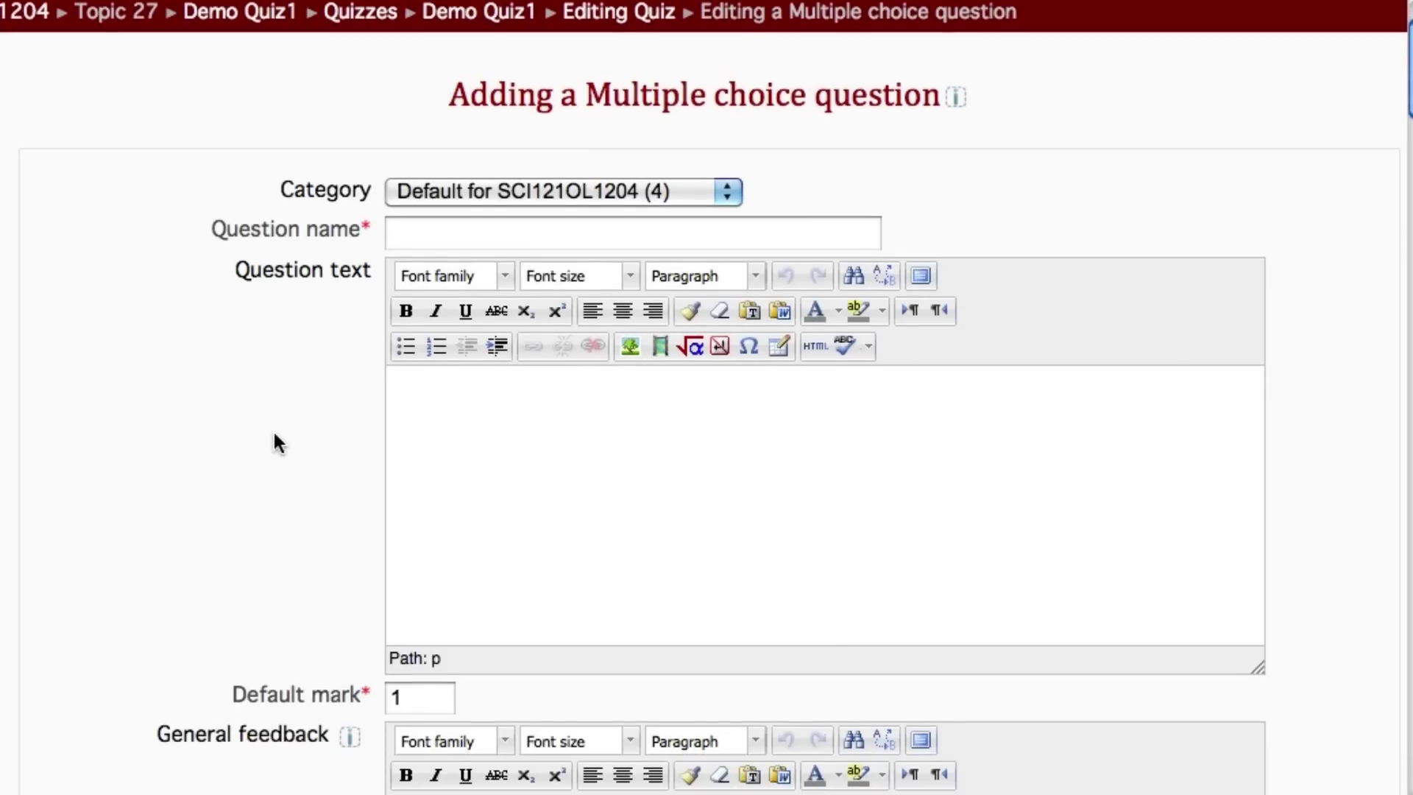
# Step: Name the question '2' and ask 'What is the largest planet in the solar system?'
pyautogui.click(468, 228)
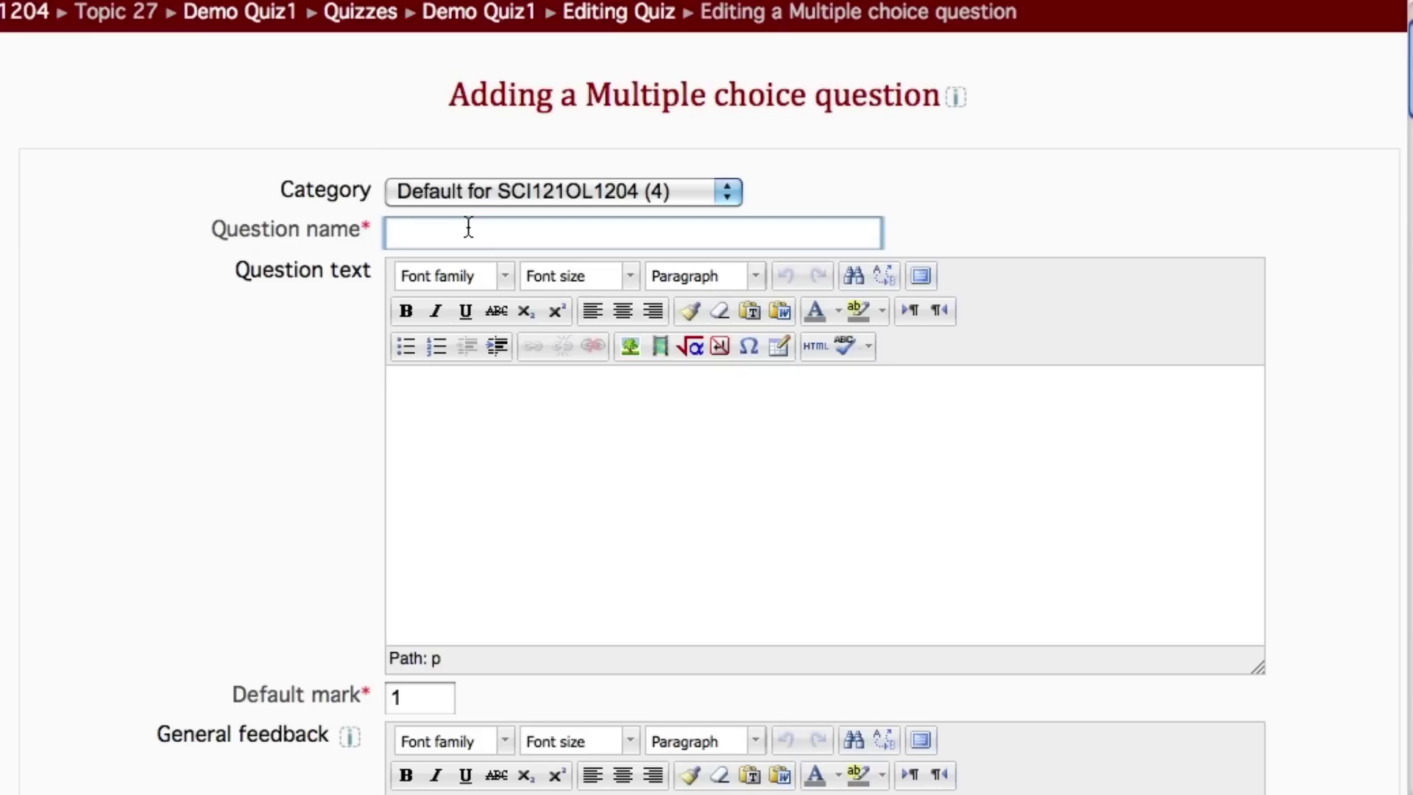
pyautogui.write('2')
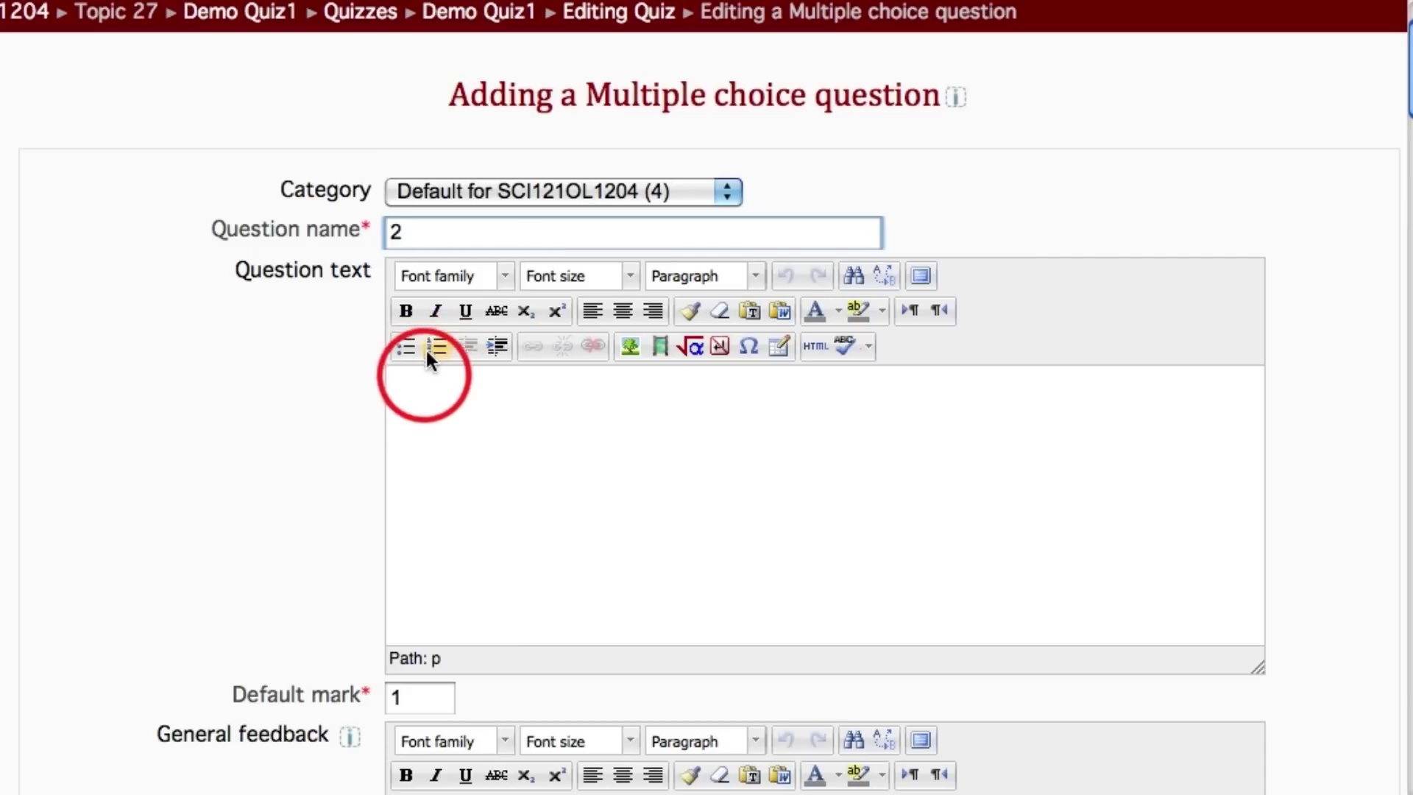
pyautogui.click(423, 381)
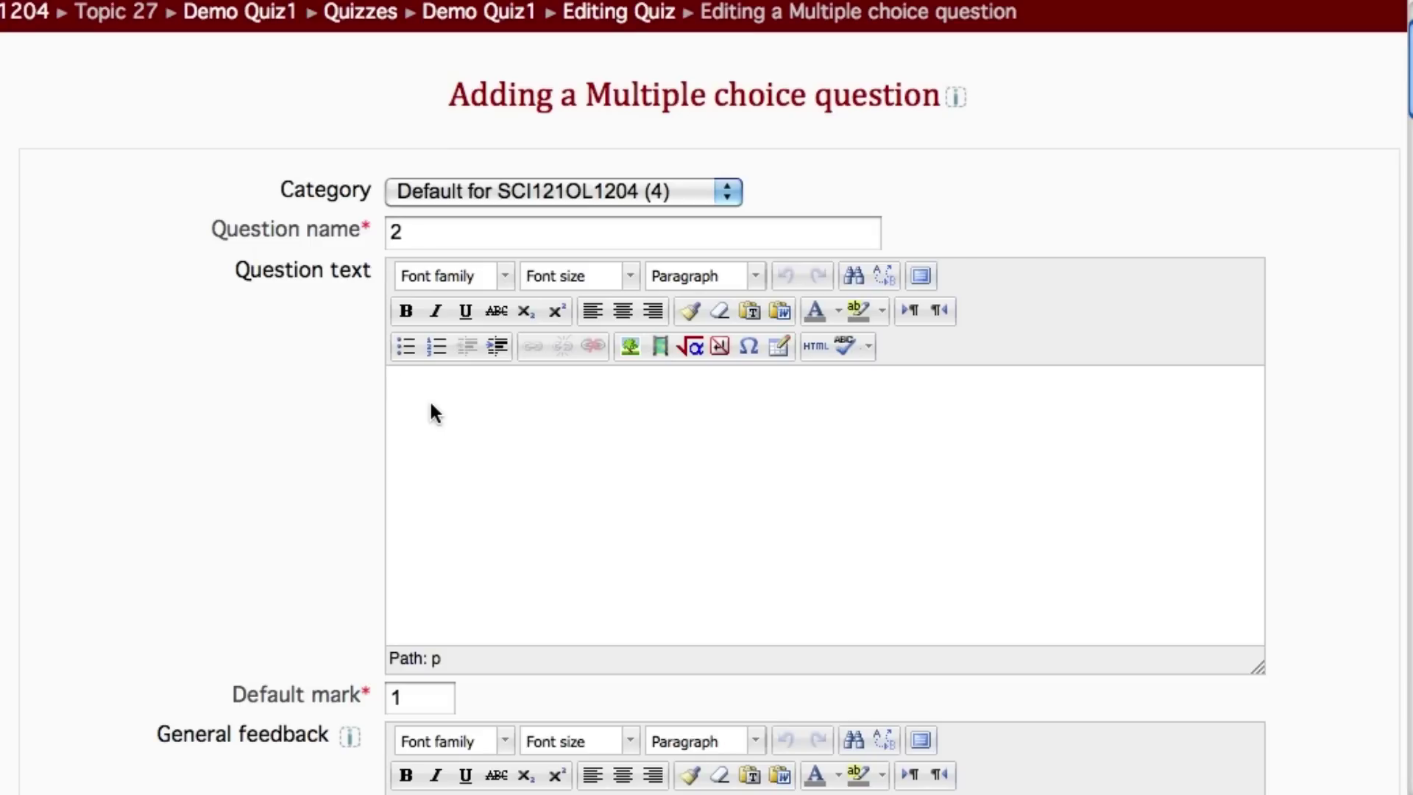
pyautogui.write('W')
pyautogui.write('a')
pyautogui.press('BackSpace')
pyautogui.write('ha')
pyautogui.press('BackSpace')
pyautogui.write('t')
pyautogui.write(' is the ')
pyautogui.write('large')
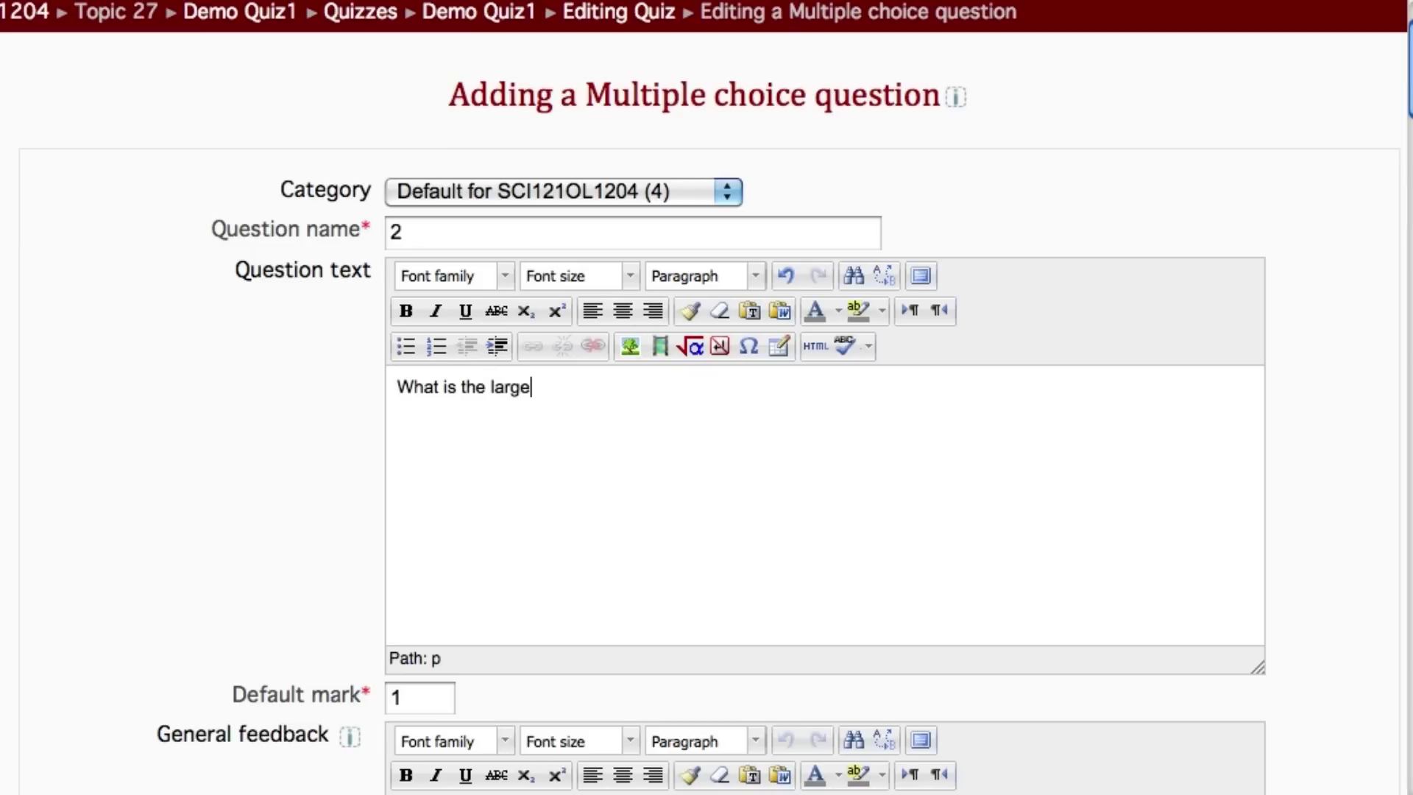
pyautogui.write('st pla')
pyautogui.write('net in the s')
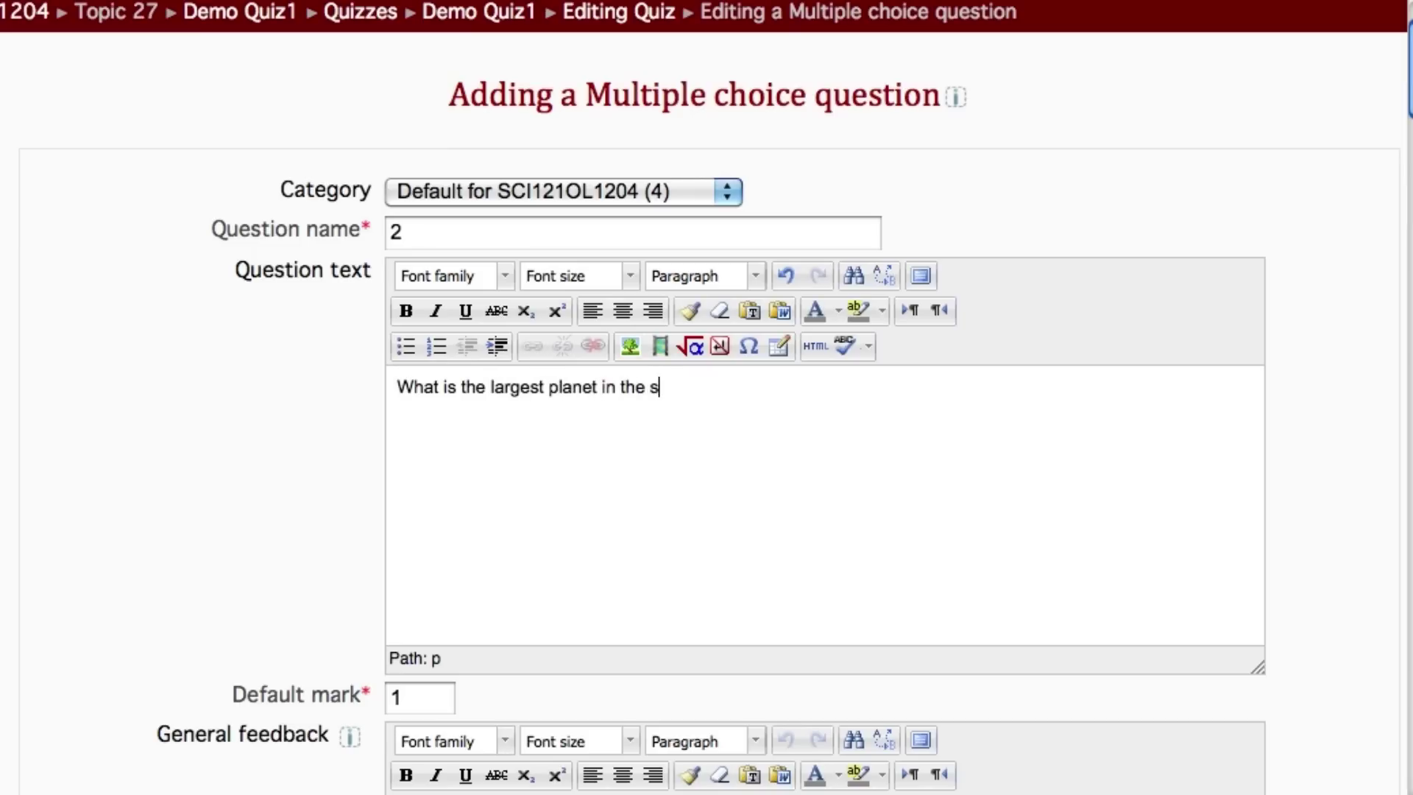
pyautogui.write('olar sys')
pyautogui.write('tem')
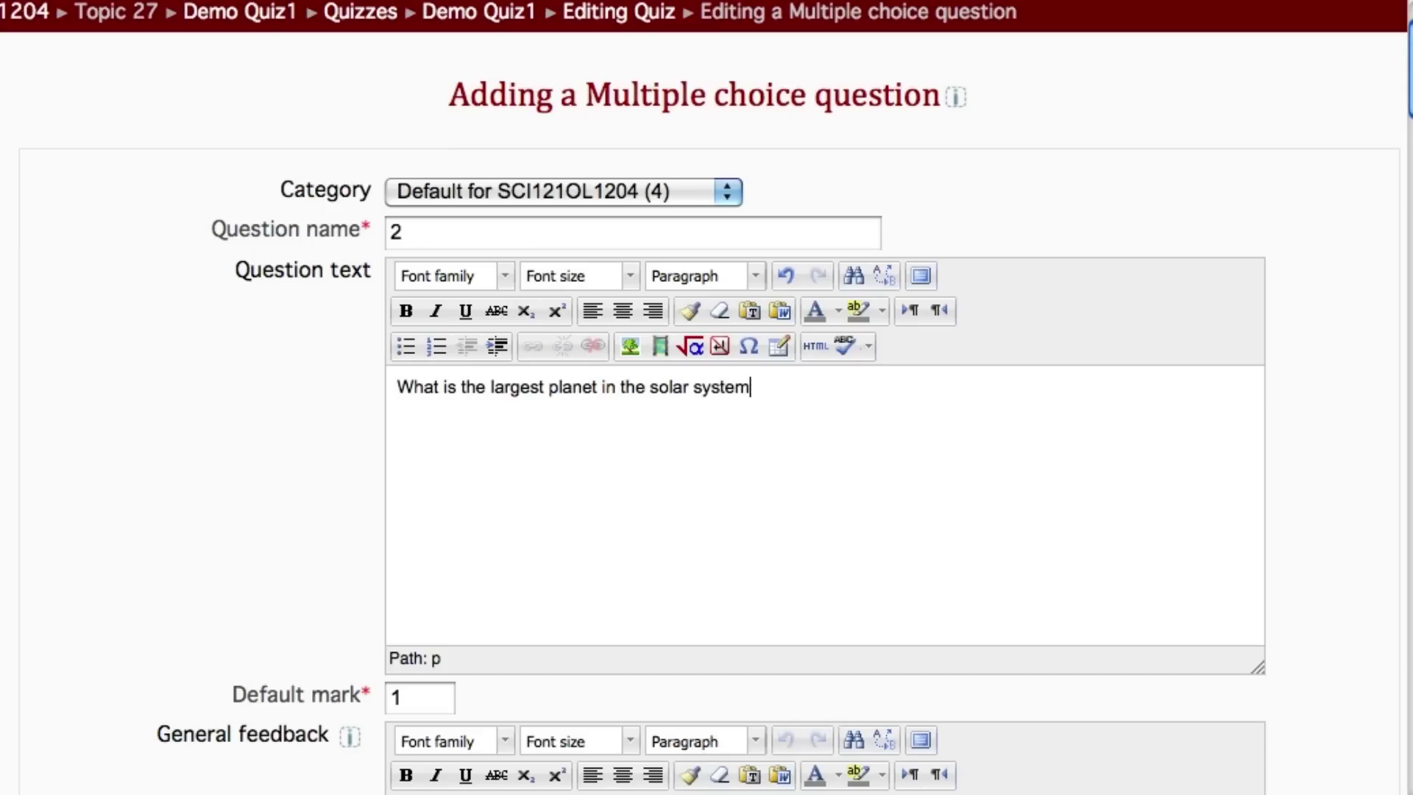
pyautogui.write('?')
pyautogui.scroll(-1, 498, 724)
pyautogui.scroll(-5, 495, 724)
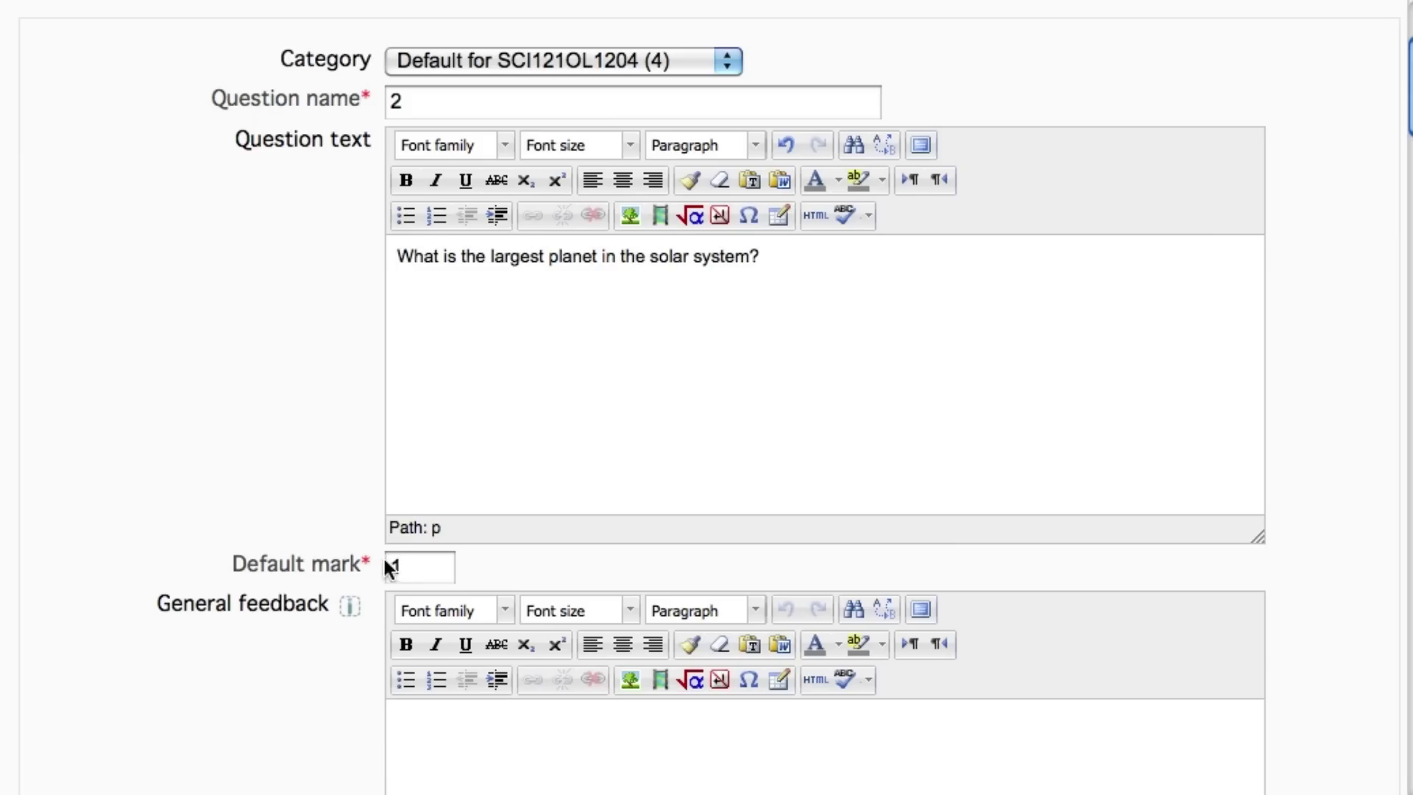
pyautogui.scroll(-3, 390, 569)
pyautogui.scroll(-2, 391, 566)
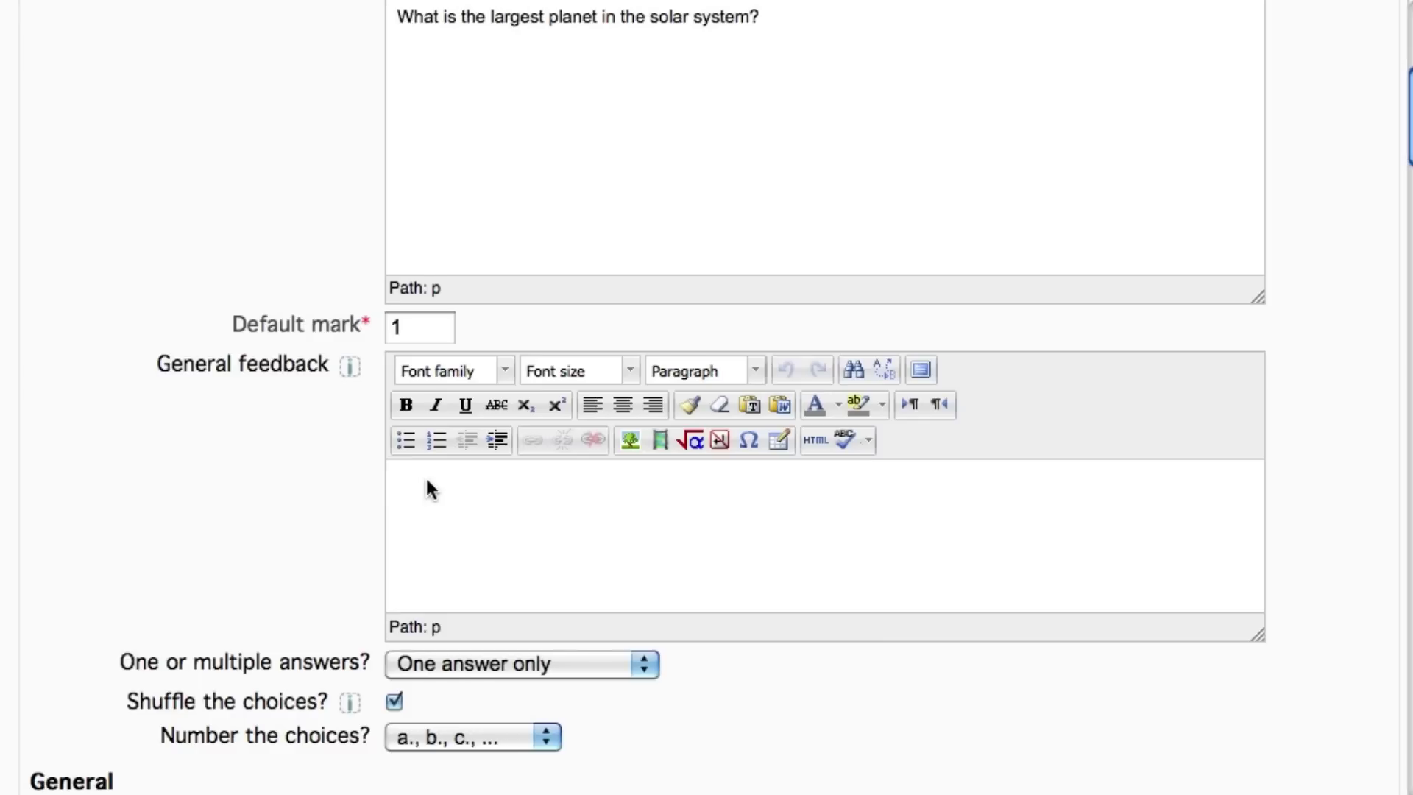
pyautogui.scroll(-1, 426, 480)
pyautogui.scroll(-1, 426, 480)
pyautogui.scroll(-1, 426, 479)
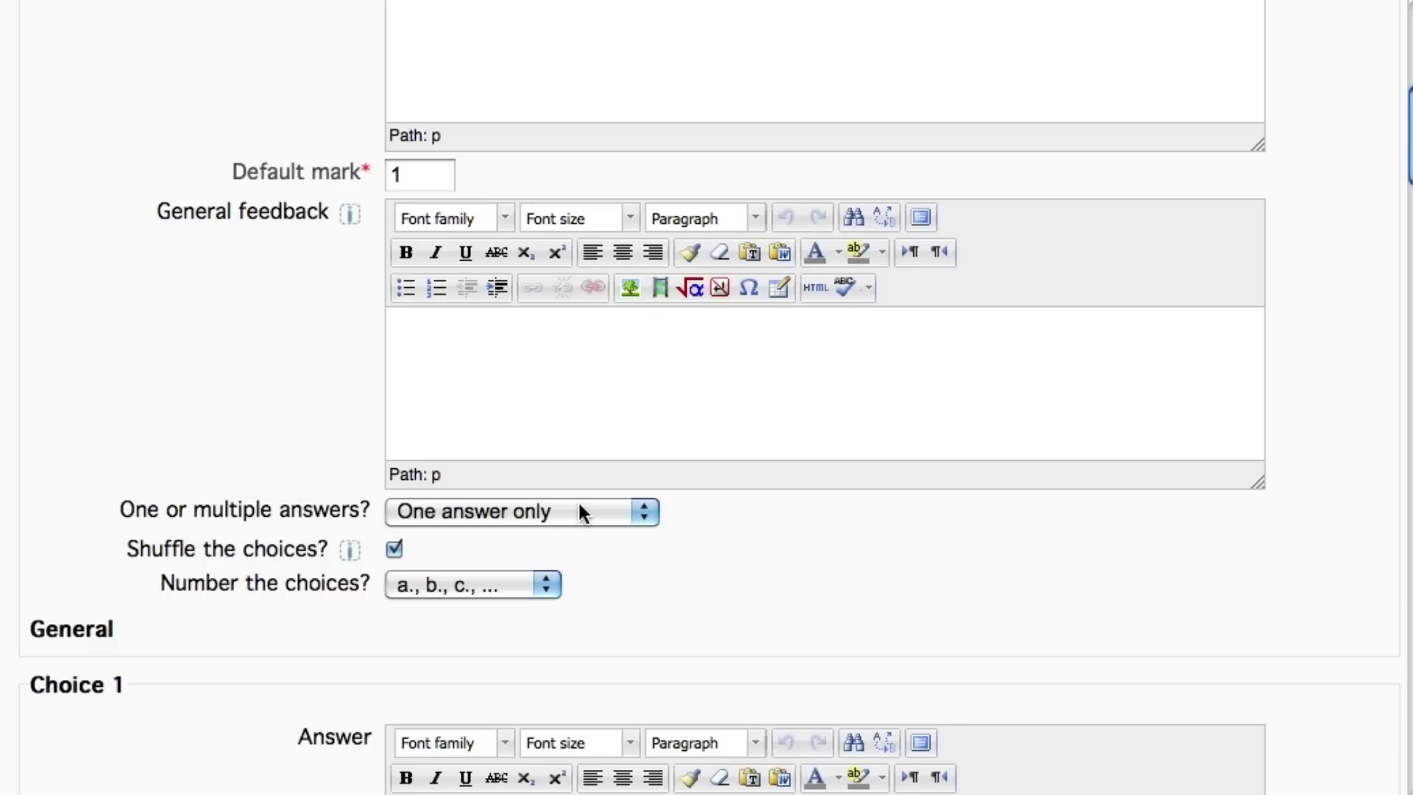
# Step: Keep 'One answer only', turn off choice shuffling, and use a., b., c. numbering
pyautogui.click(647, 515)
pyautogui.click(543, 515)
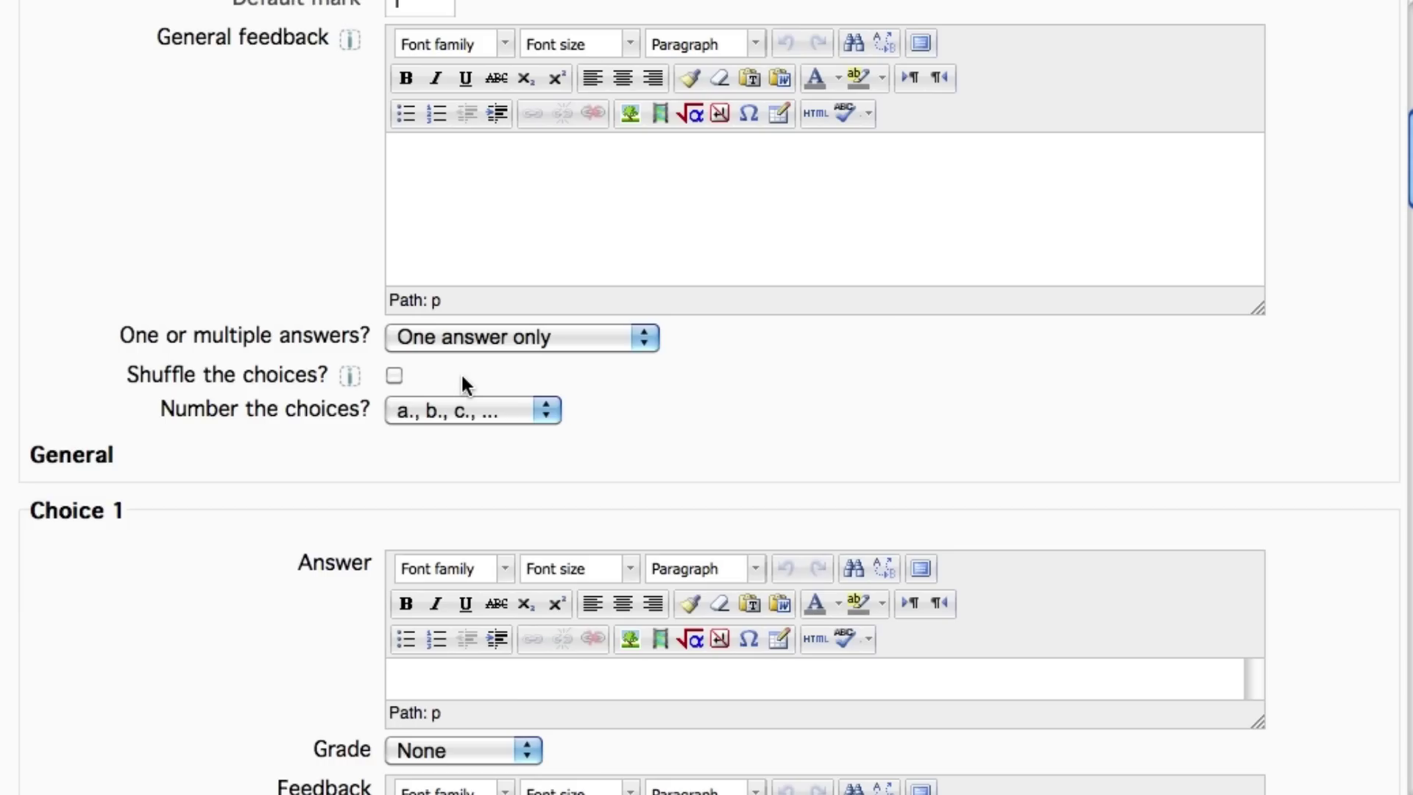
pyautogui.click(548, 413)
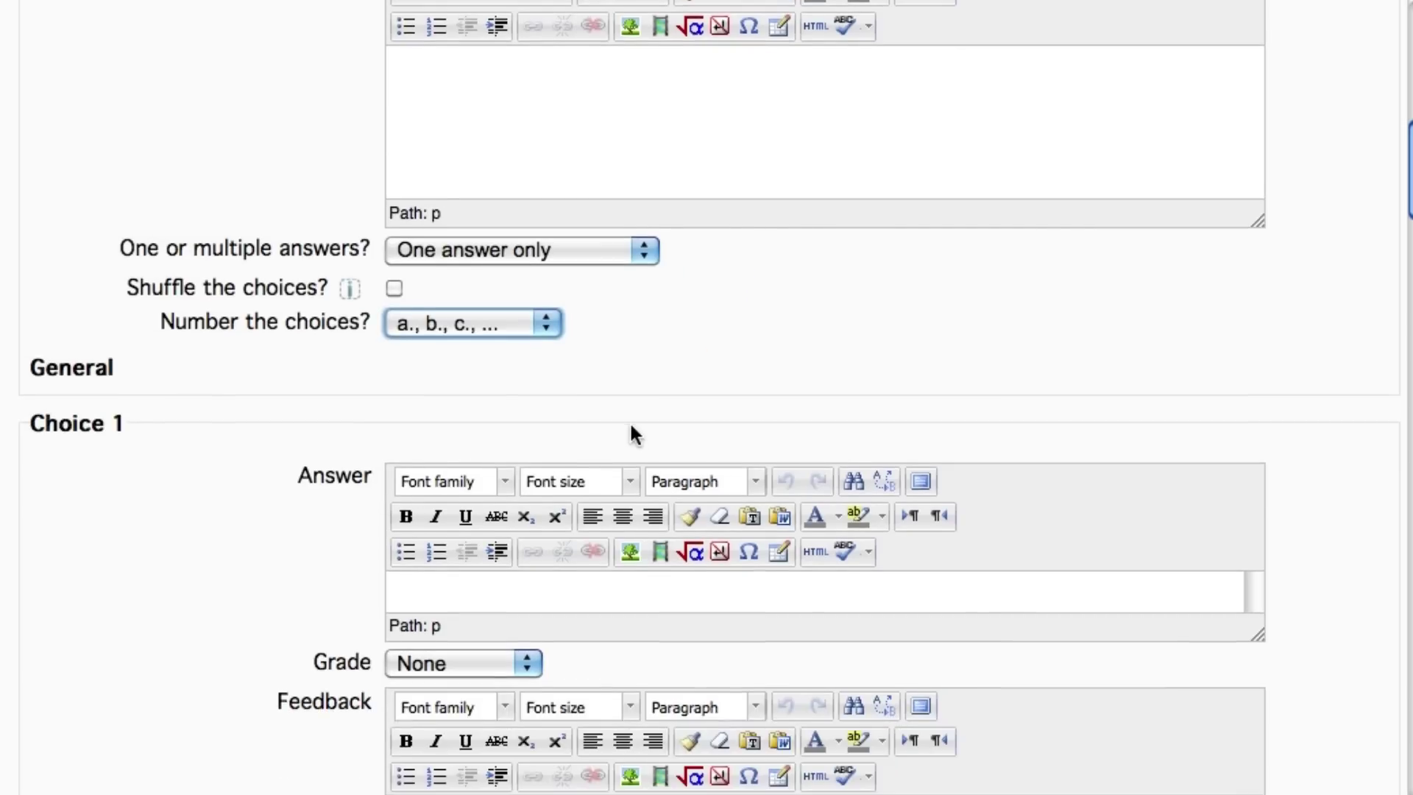
pyautogui.scroll(-2, 630, 432)
pyautogui.scroll(-3, 630, 410)
# Step: Enter Mars as Choice 1 and Jupiter as Choice 2 with a 100% grade
pyautogui.click(420, 420)
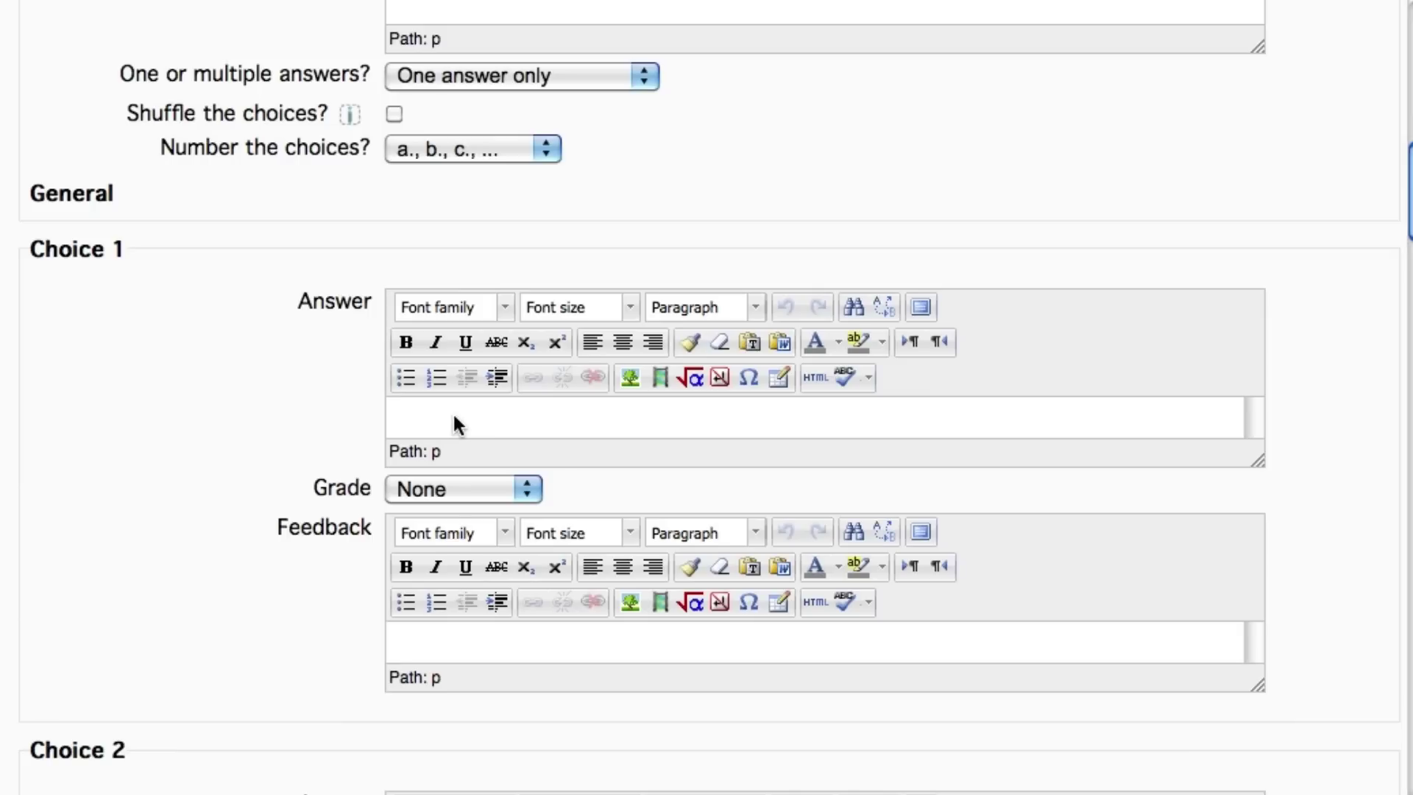
pyautogui.write('Mars')
pyautogui.scroll(-1, 491, 493)
pyautogui.scroll(-3, 489, 490)
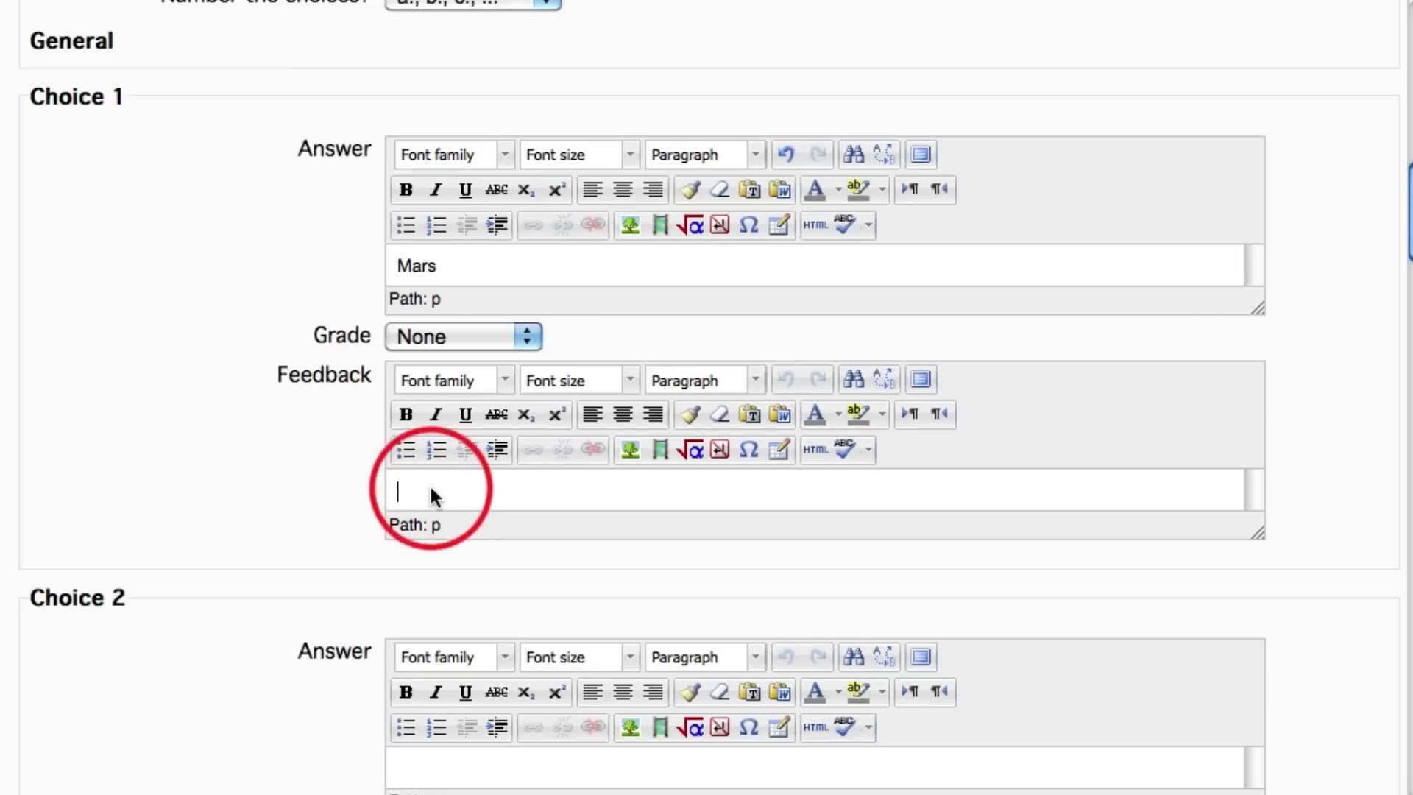
pyautogui.scroll(-5, 327, 596)
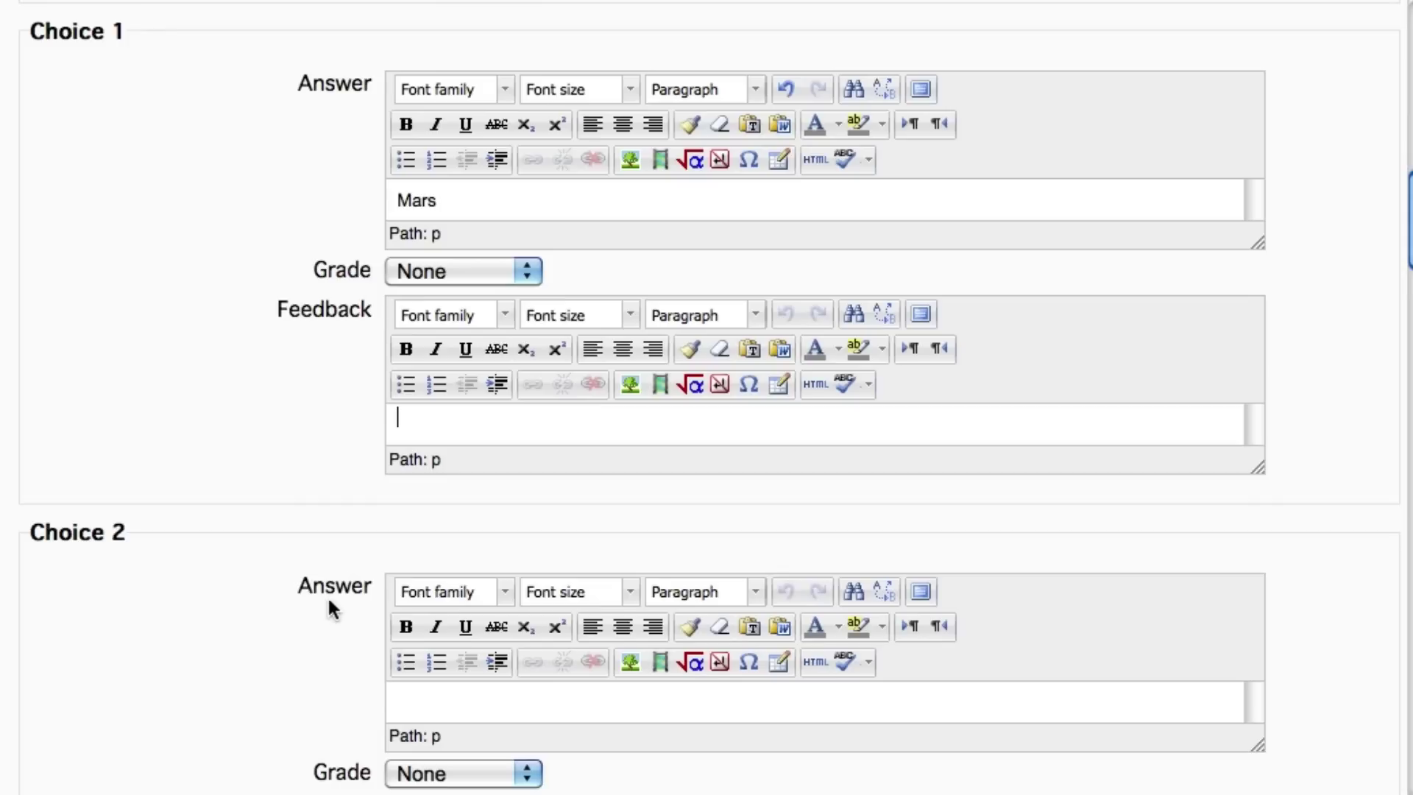
pyautogui.click(453, 505)
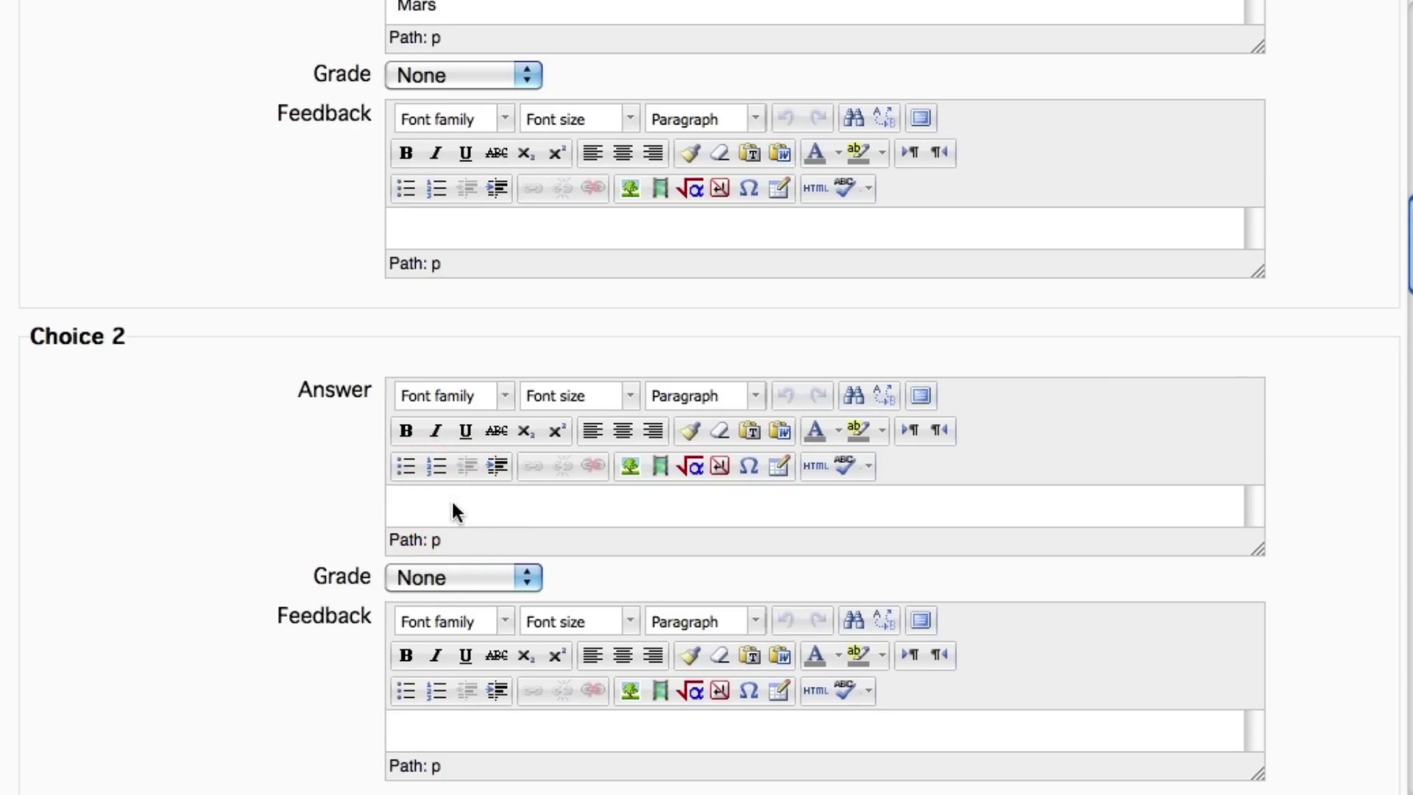
pyautogui.write('Jupiter')
pyautogui.click(528, 577)
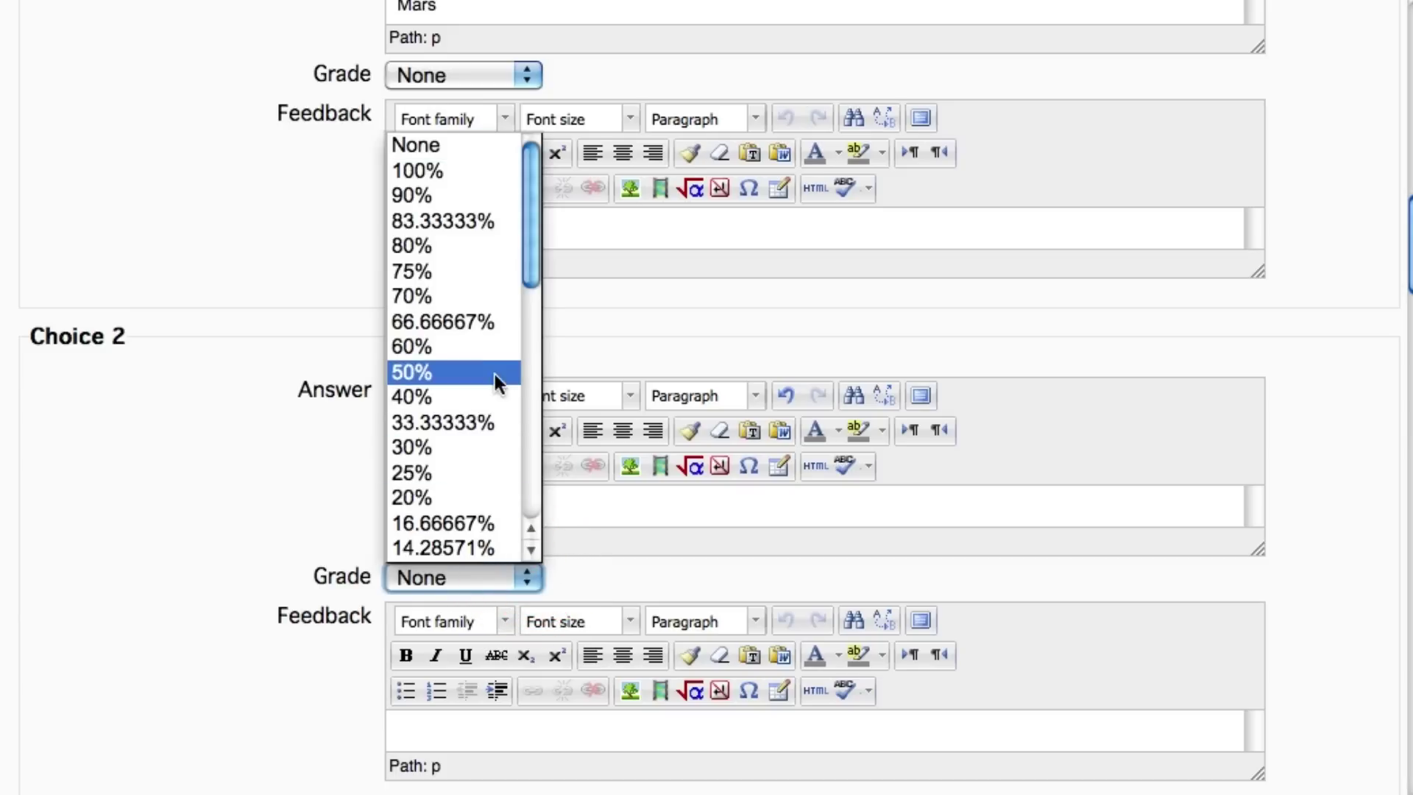
pyautogui.click(430, 169)
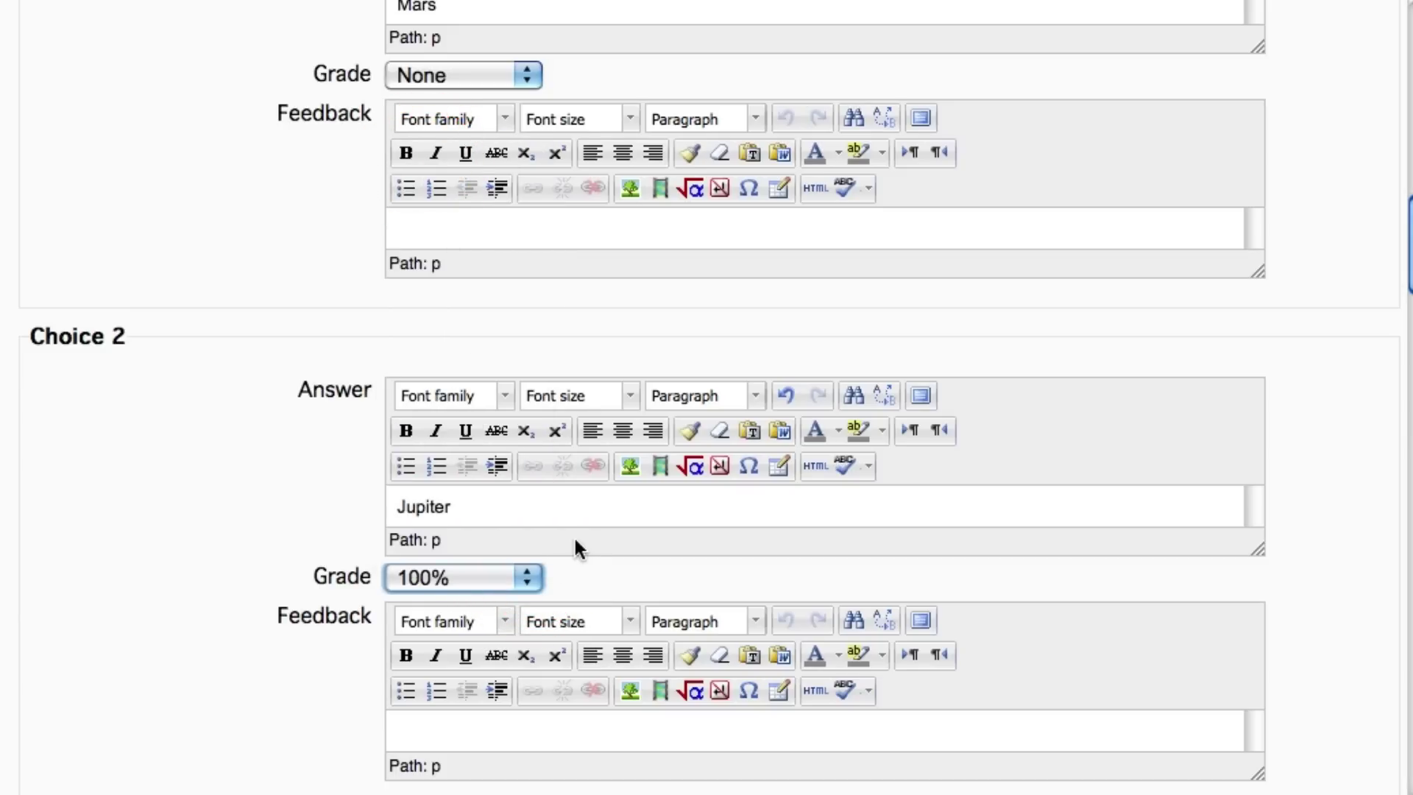
pyautogui.scroll(-3, 561, 543)
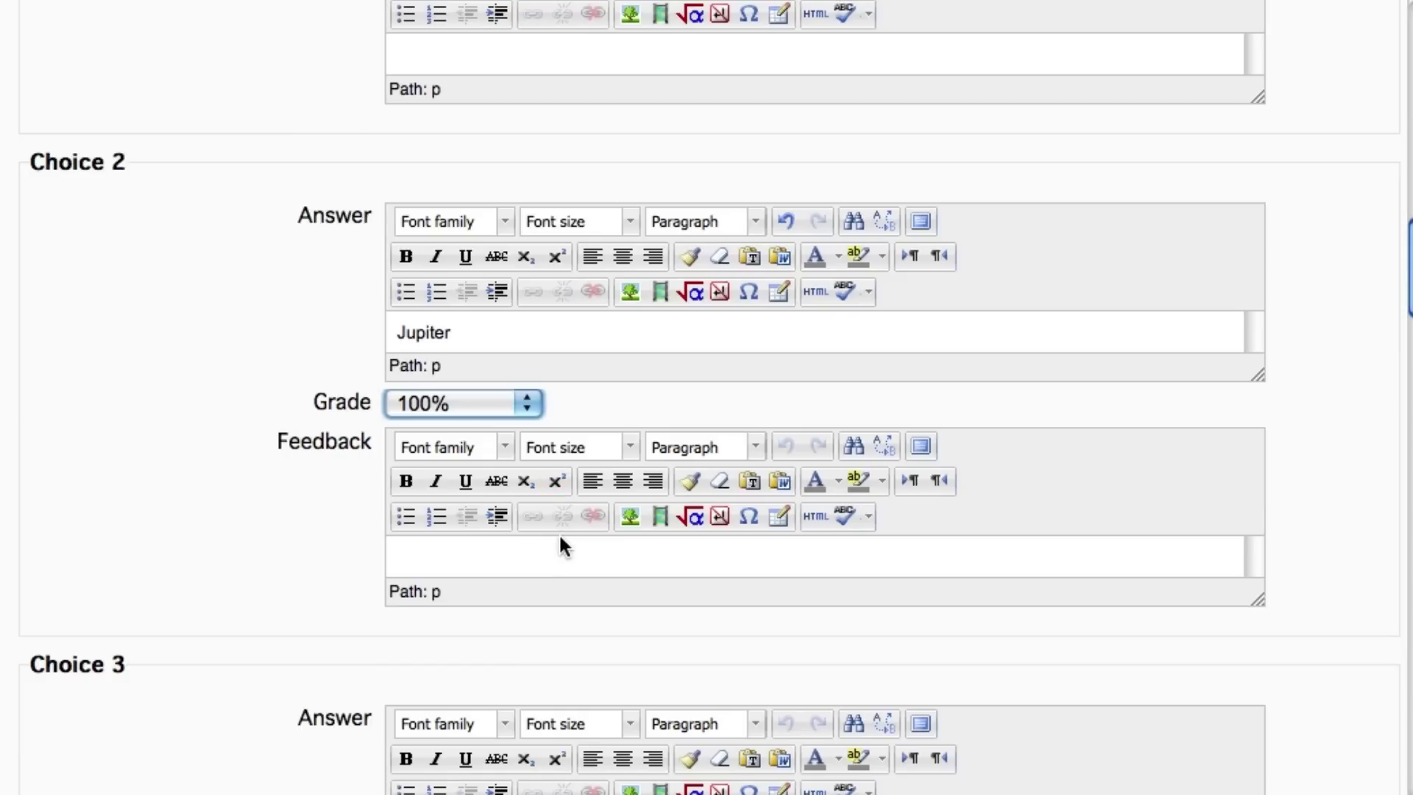
pyautogui.scroll(-5, 432, 554)
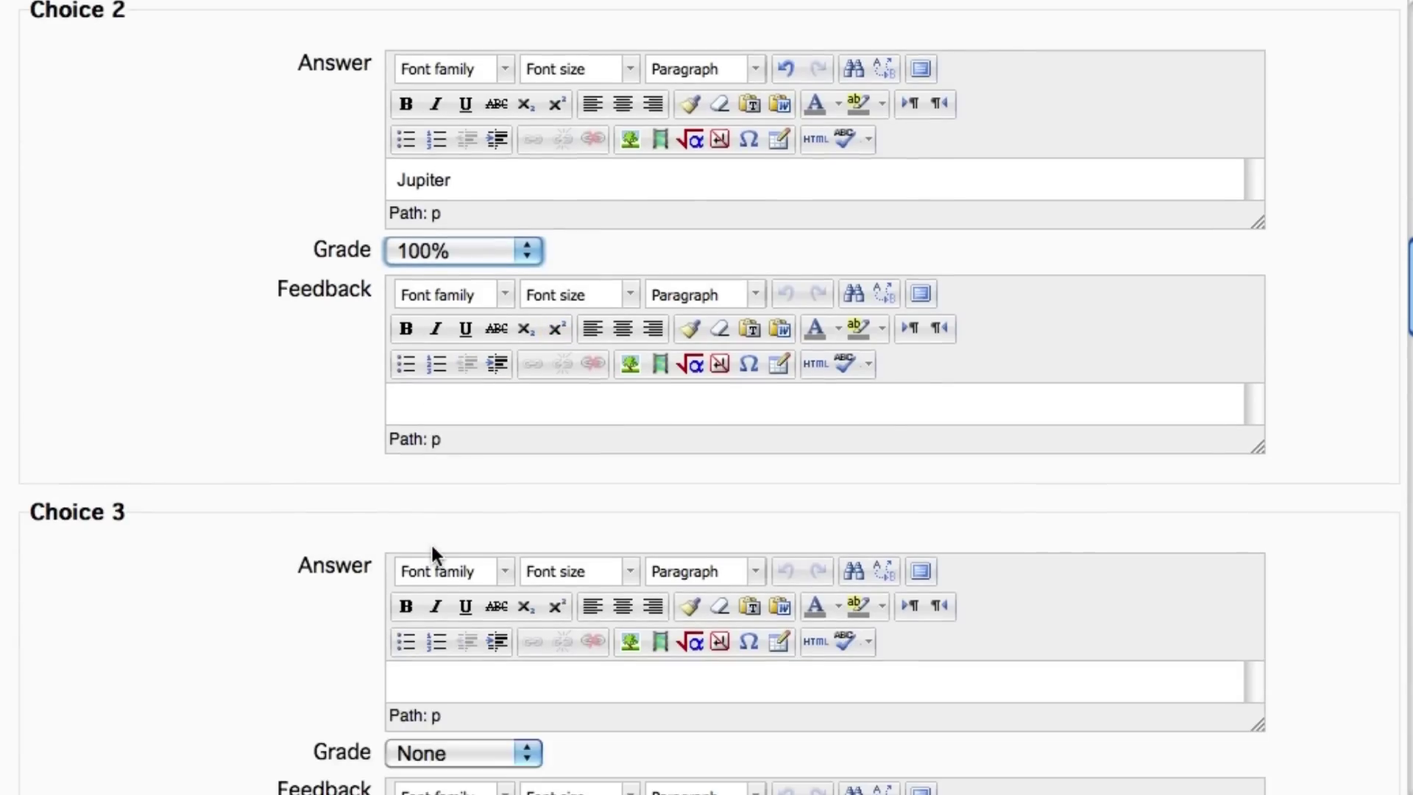
# Step: Enter Saturn in the Choice 3 answer and Uranus in the Choice 4 answer
pyautogui.click(435, 549)
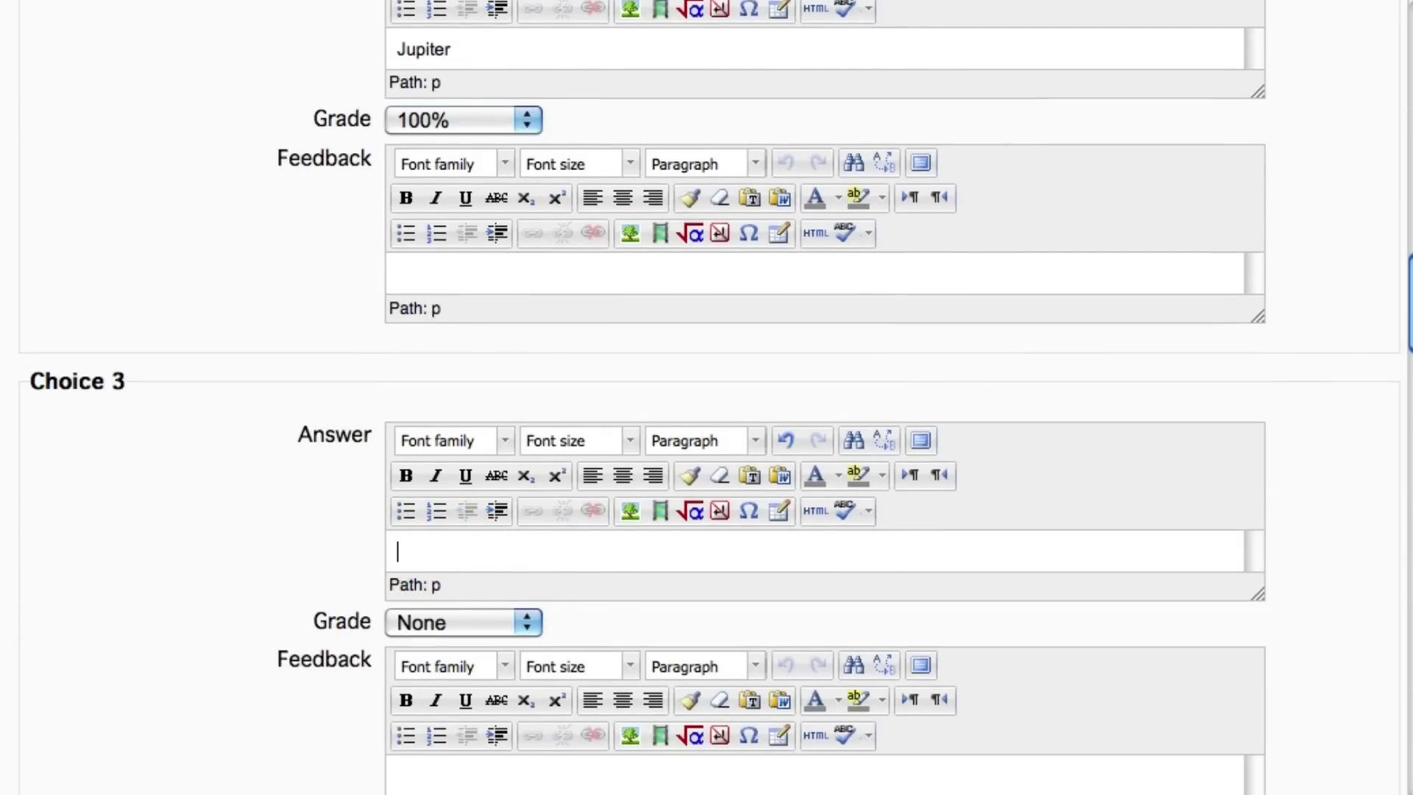
pyautogui.write('Saturn')
pyautogui.scroll(-2, 436, 596)
pyautogui.scroll(-3, 437, 600)
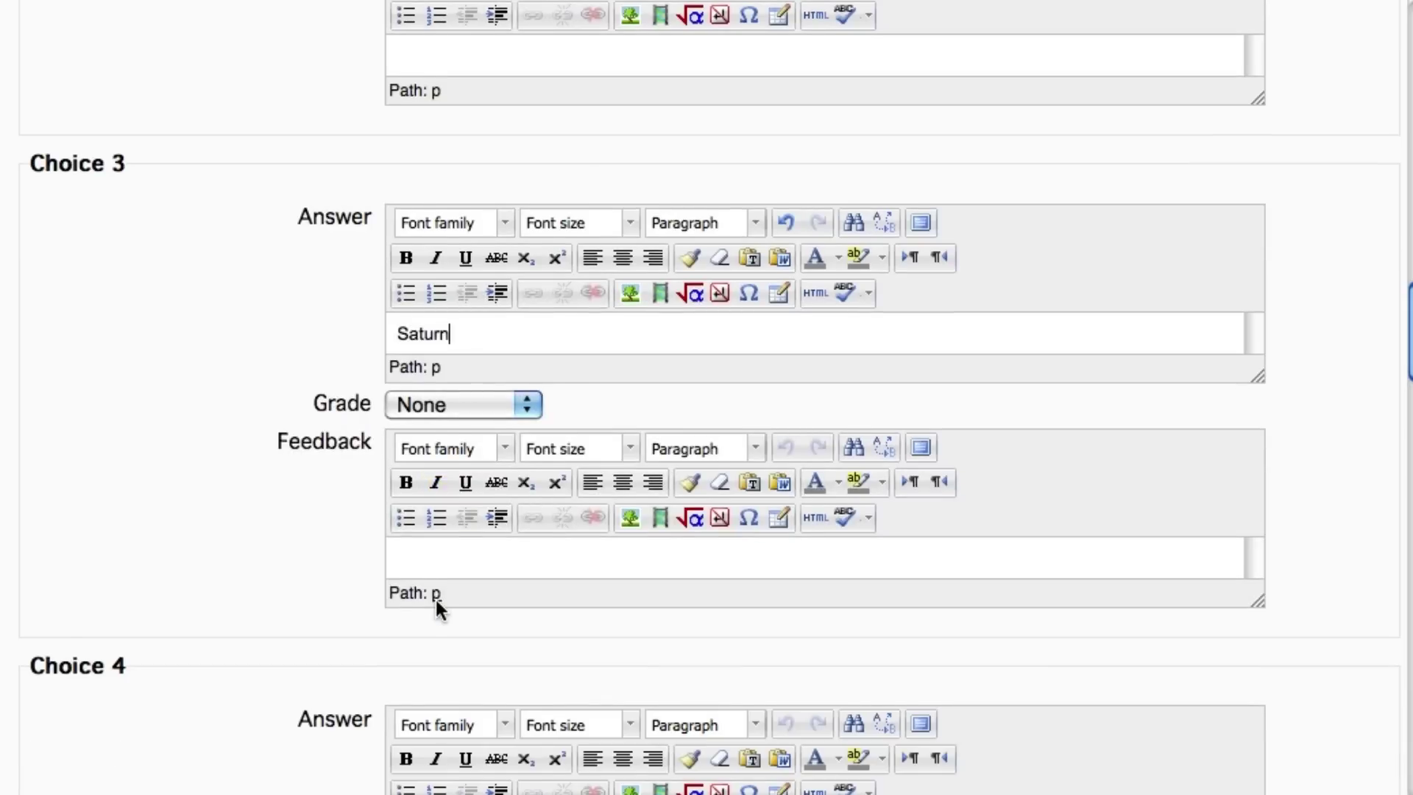
pyautogui.scroll(-2, 436, 600)
pyautogui.scroll(-2, 464, 676)
pyautogui.click(449, 638)
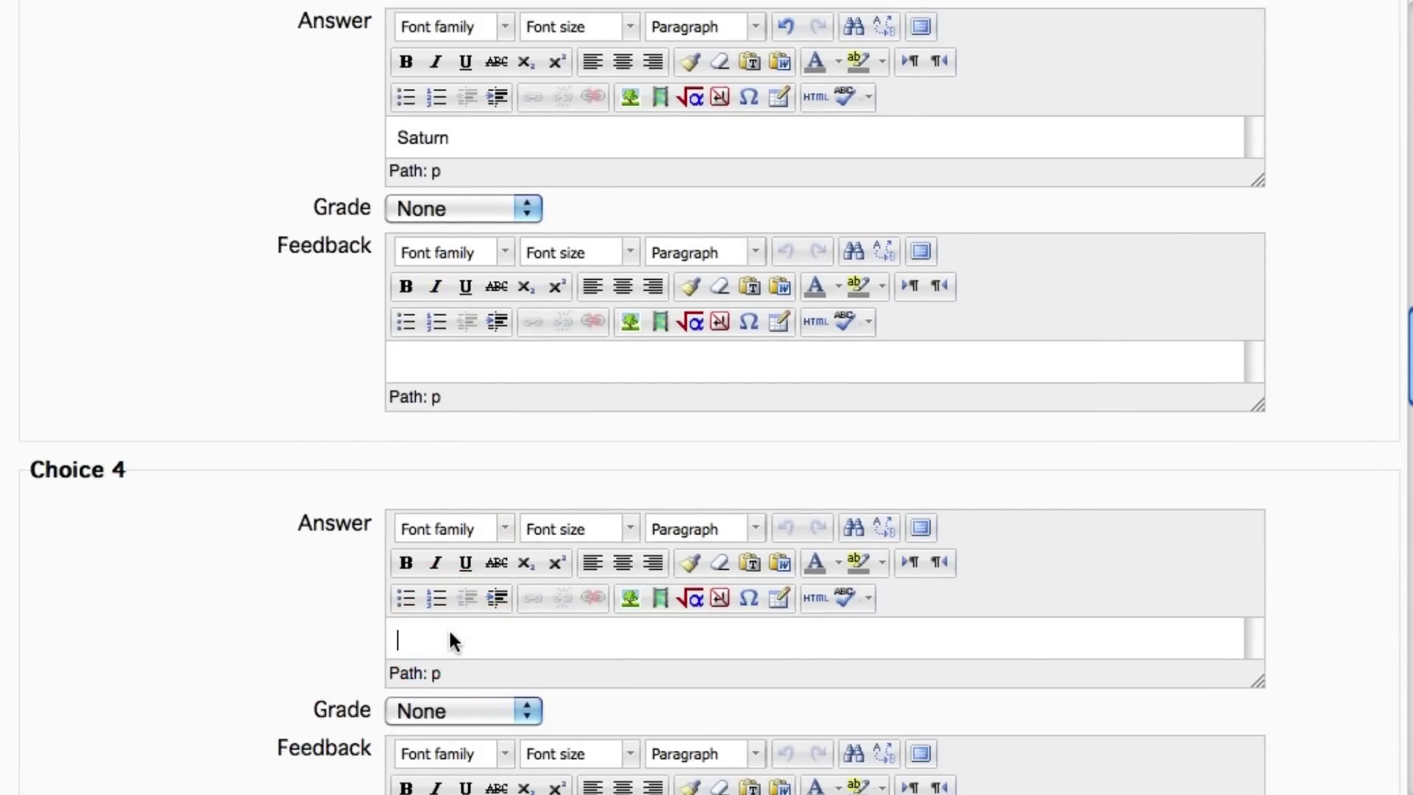
pyautogui.write('Uranus')
pyautogui.scroll(-1, 586, 779)
pyautogui.scroll(-2, 585, 779)
pyautogui.scroll(-2, 569, 686)
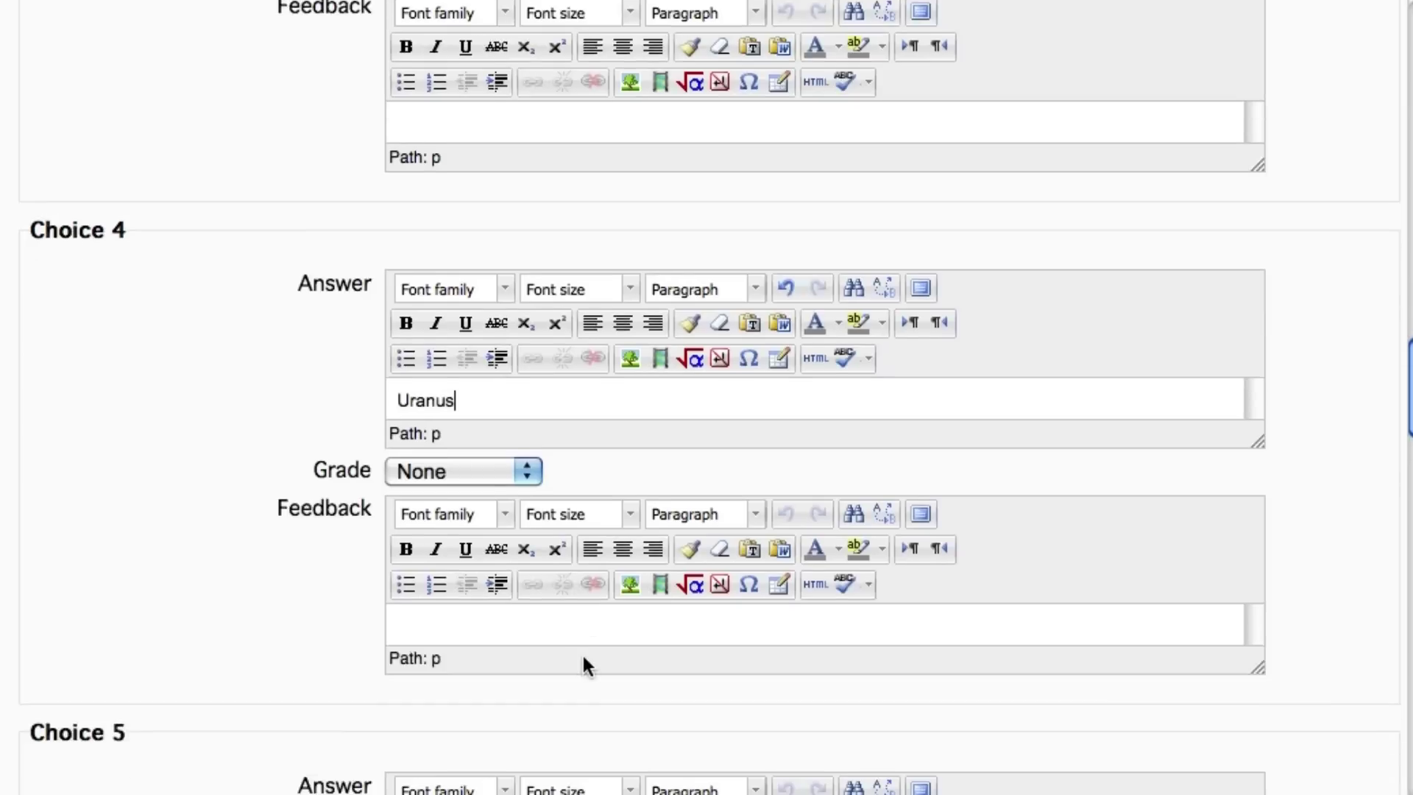
pyautogui.scroll(-3, 574, 657)
pyautogui.scroll(-5, 564, 662)
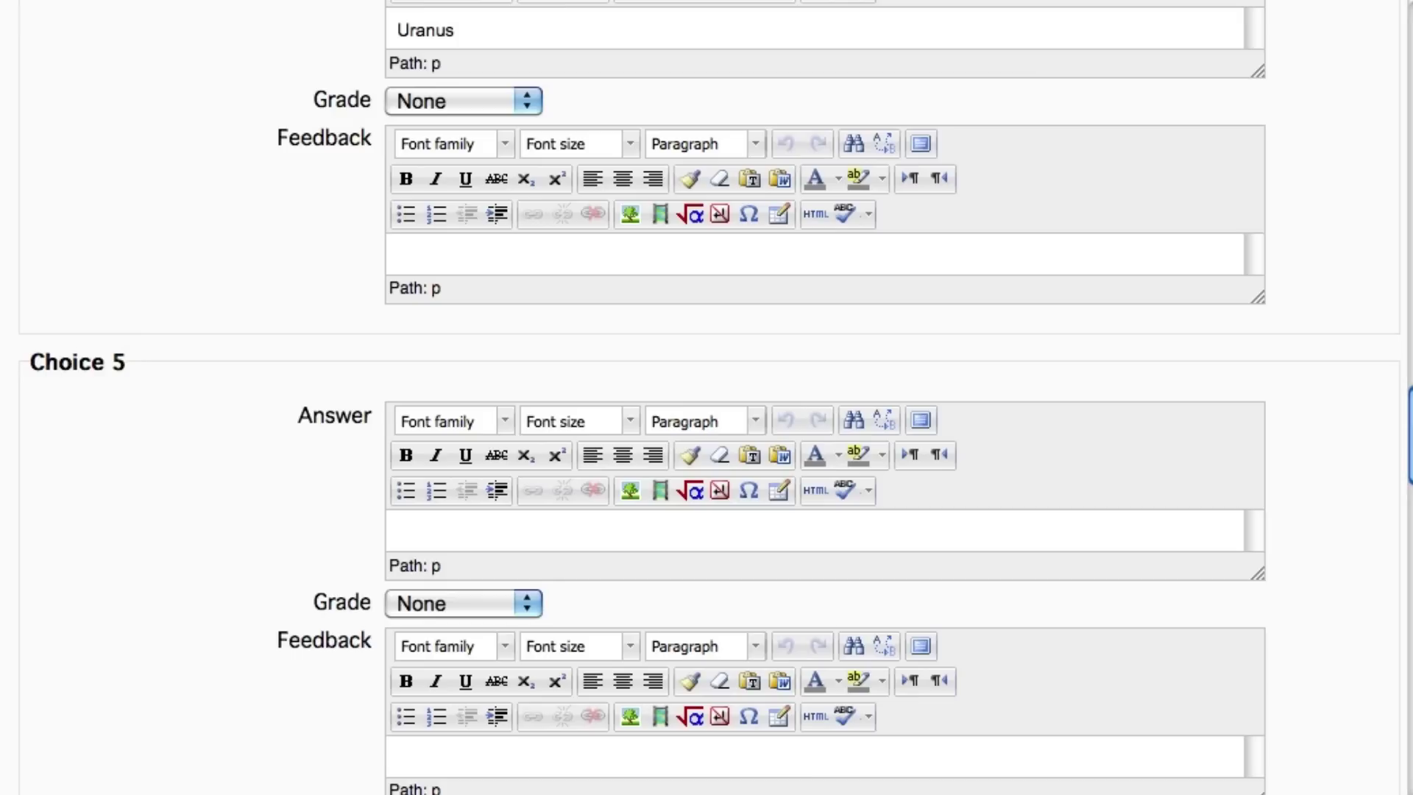
pyautogui.click(1404, 433)
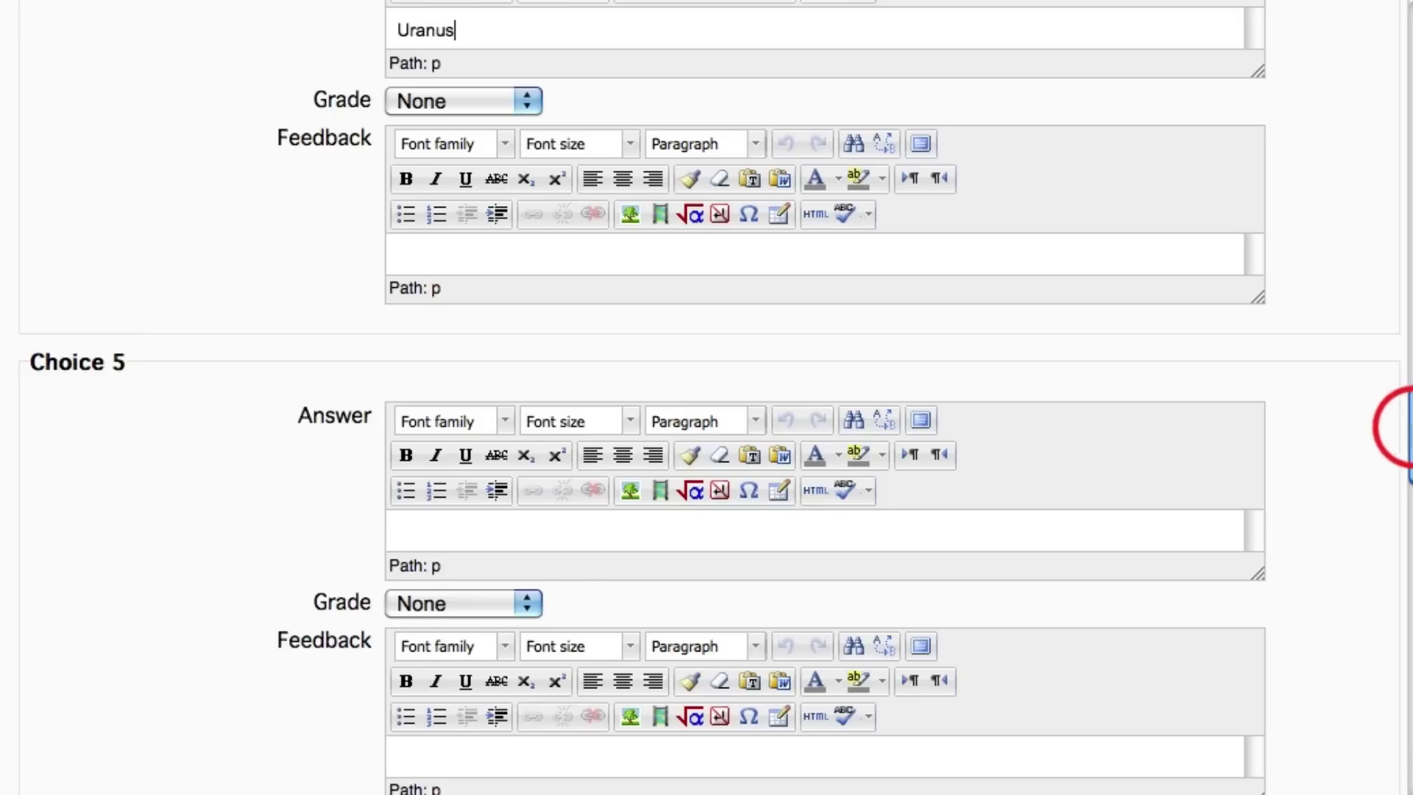
pyautogui.moveTo(1406, 433); pyautogui.dragTo(1410, 511)
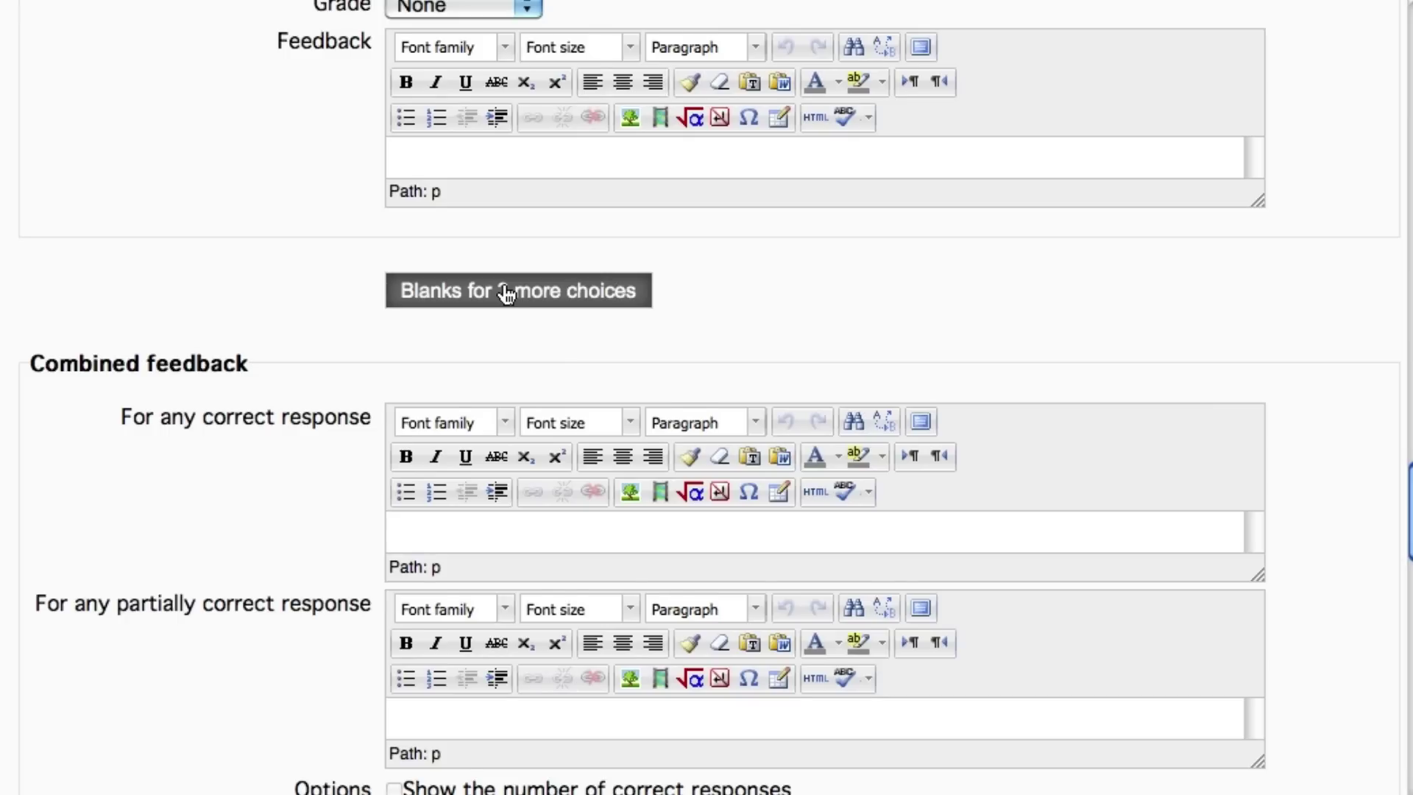
pyautogui.scroll(-1, 506, 293)
pyautogui.scroll(-2, 495, 291)
pyautogui.scroll(-2, 491, 299)
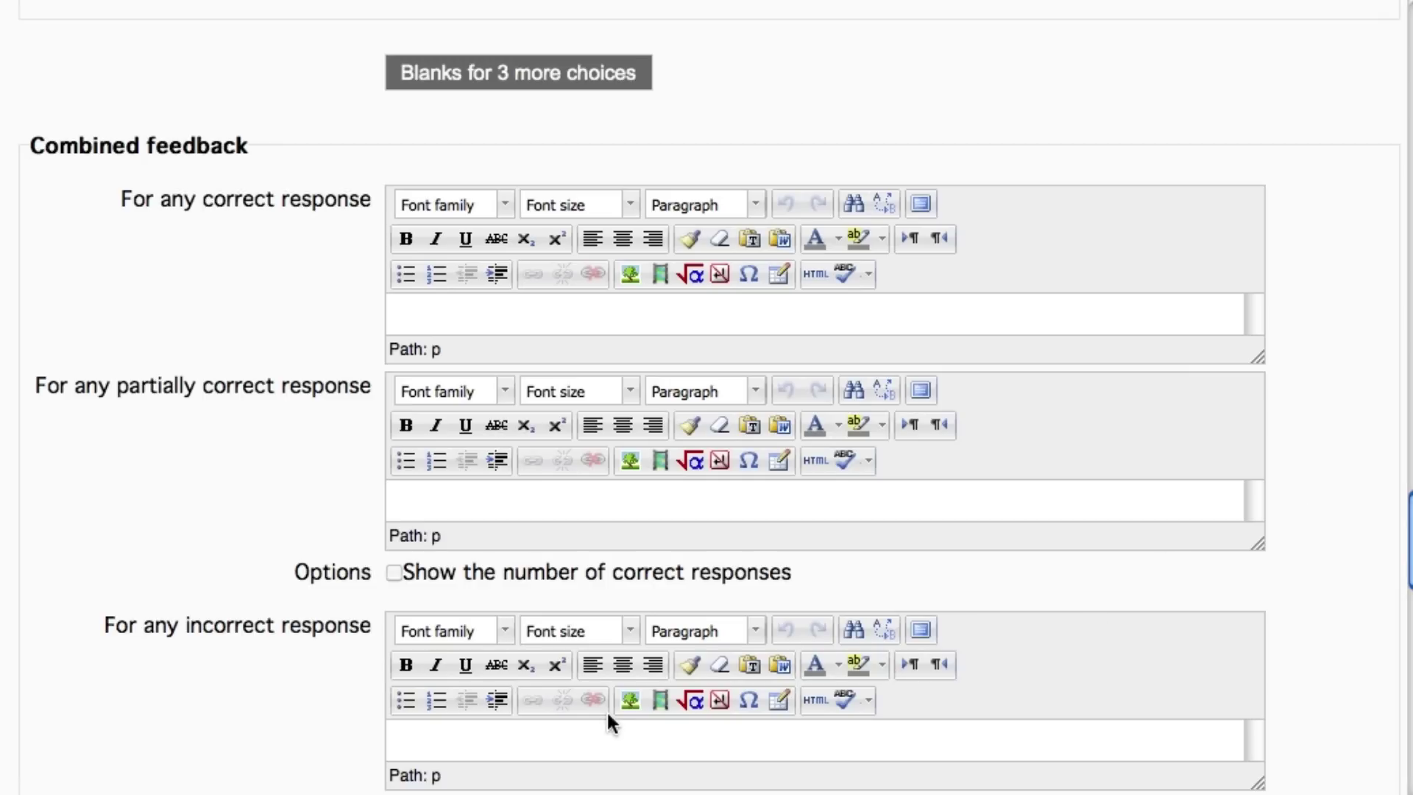
pyautogui.moveTo(1388, 536)
pyautogui.mouseDown()
pyautogui.moveTo(1407, 536)
pyautogui.moveTo(1408, 575)
pyautogui.mouseUp()
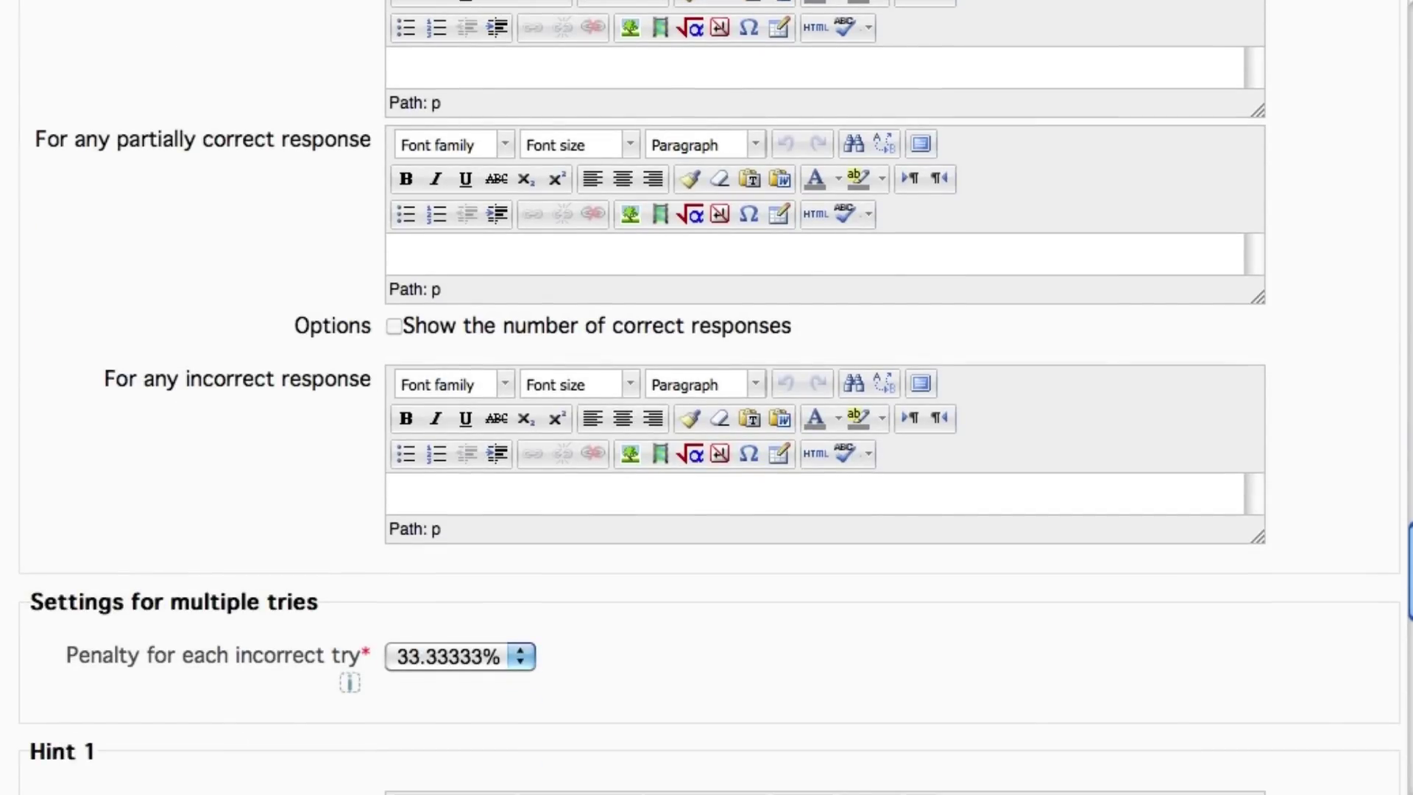
# Step: Set the penalty for each incorrect try to 100% and save the planet question
pyautogui.click(520, 666)
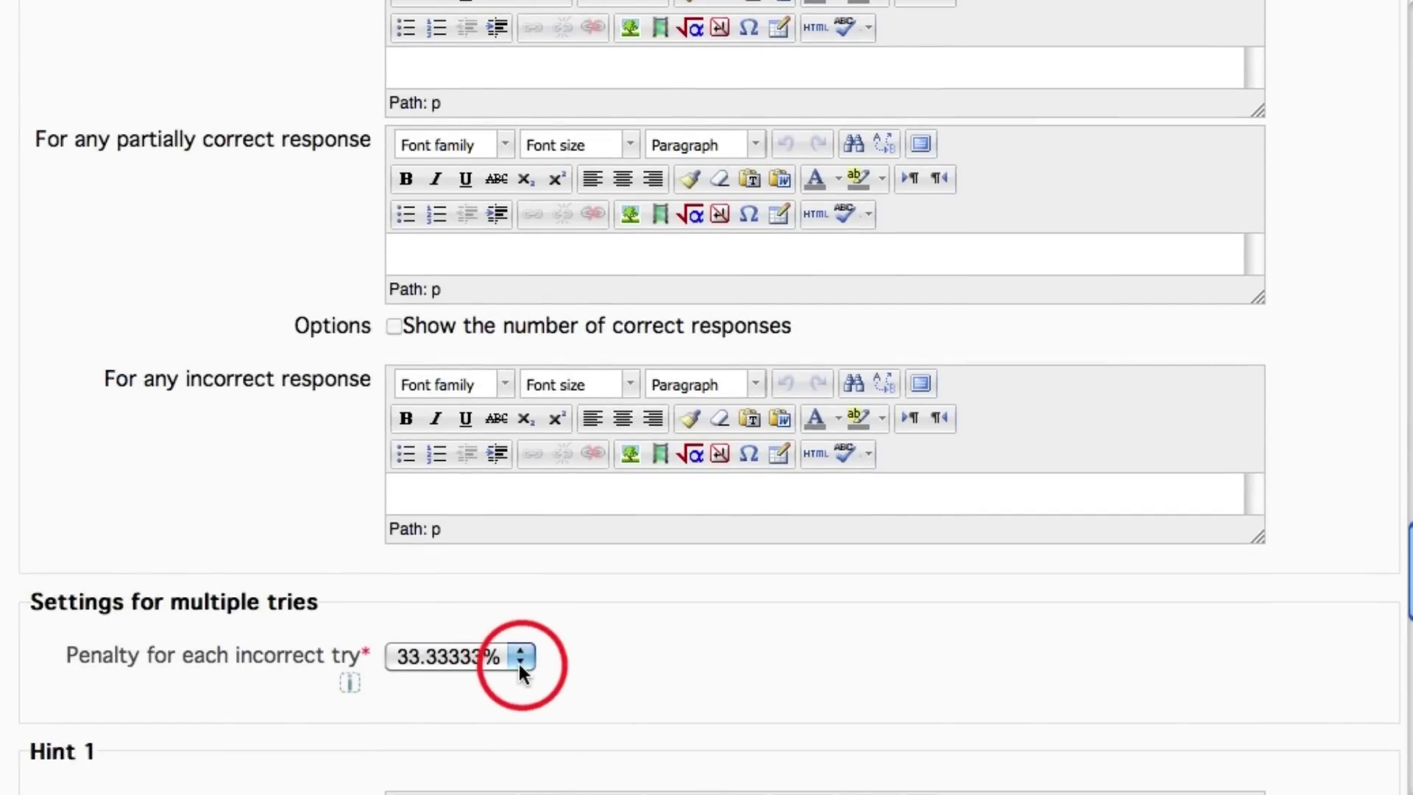
pyautogui.click(455, 679)
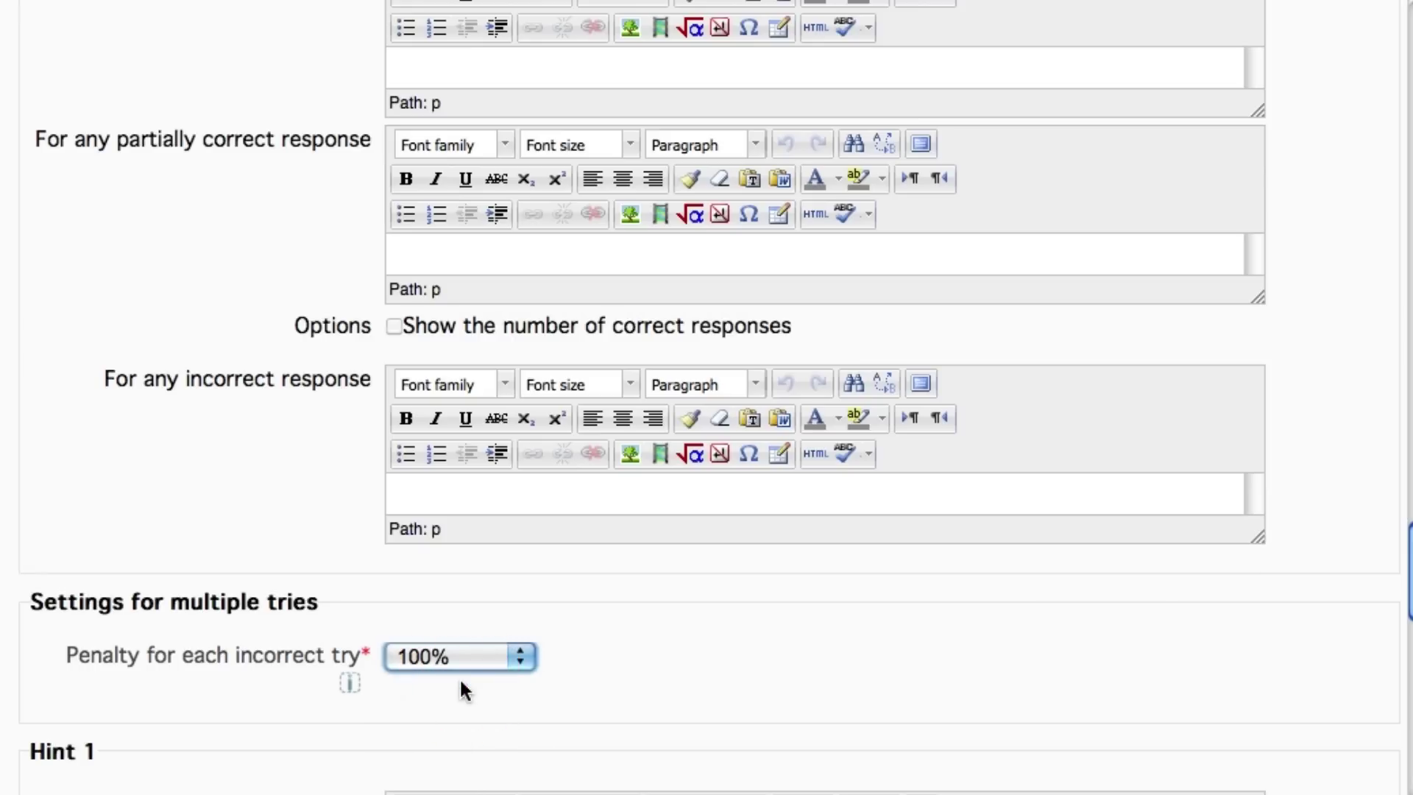
pyautogui.click(527, 670)
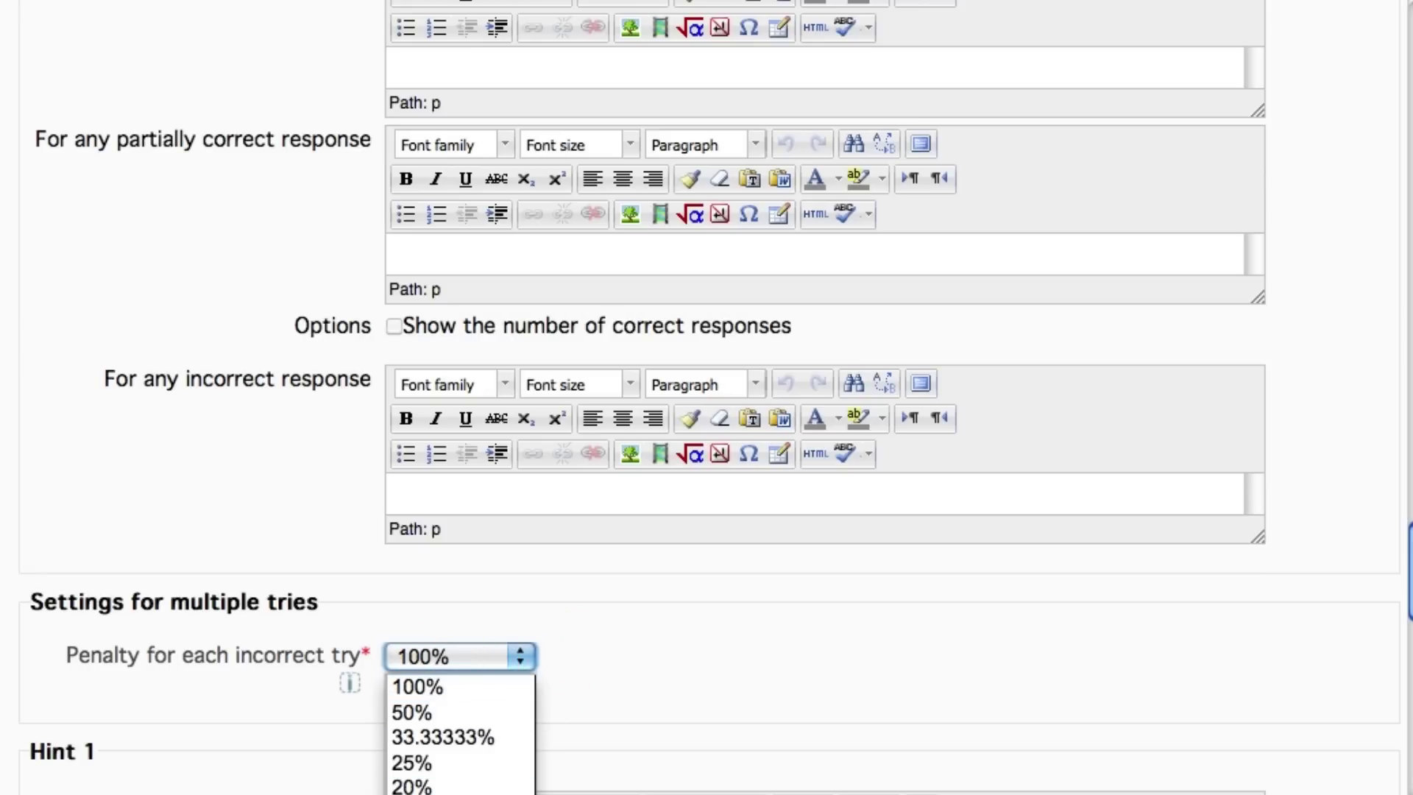
pyautogui.click(592, 656)
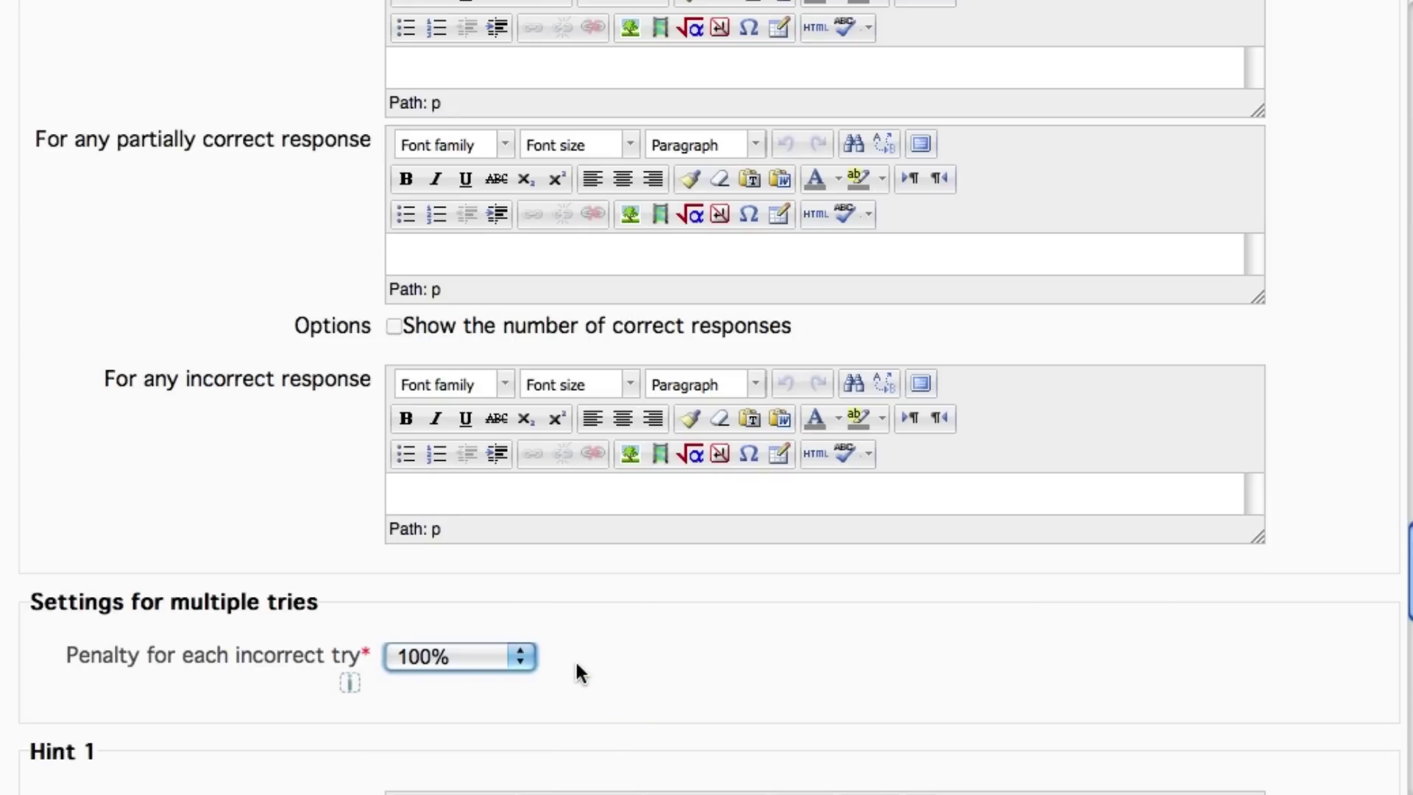
pyautogui.scroll(-1, 576, 665)
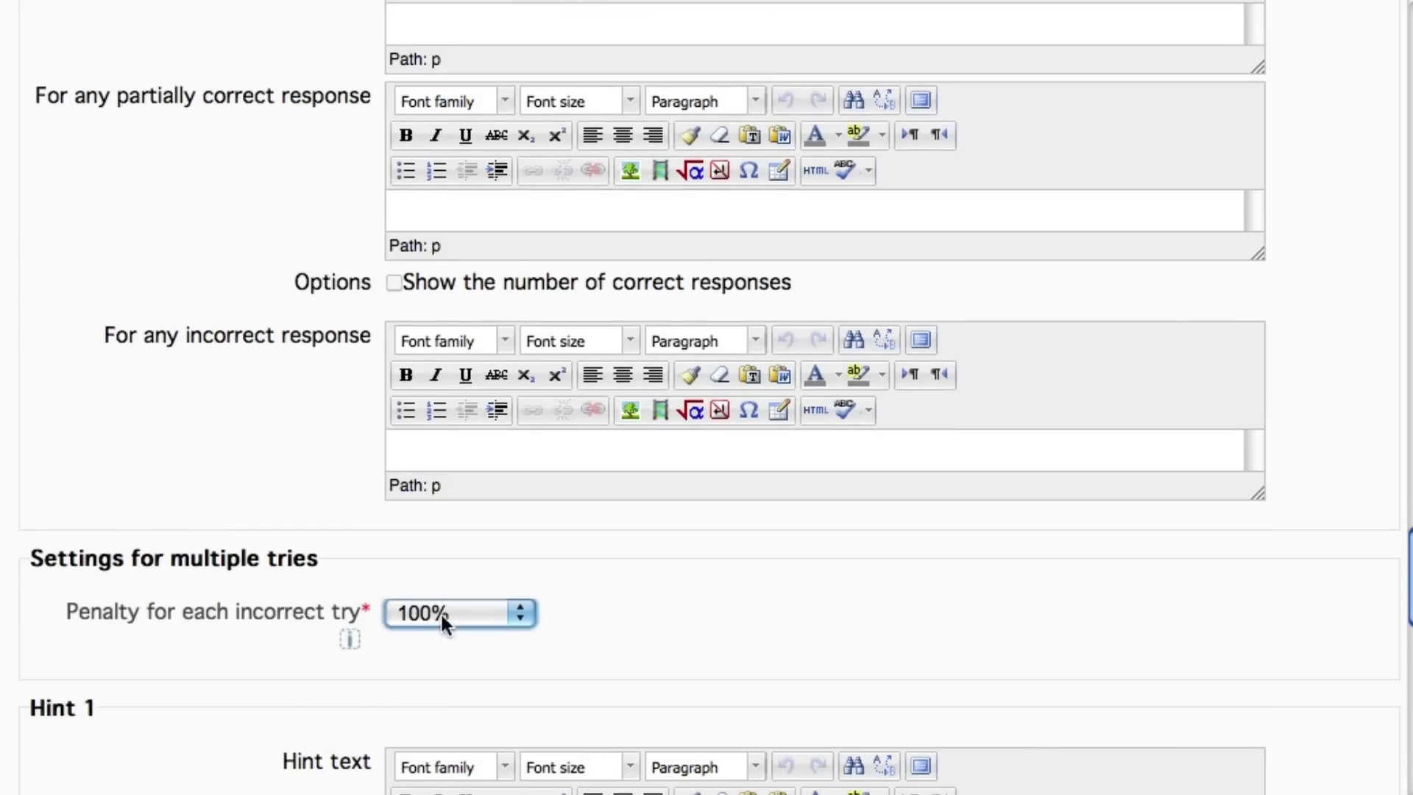
pyautogui.scroll(-1, 663, 608)
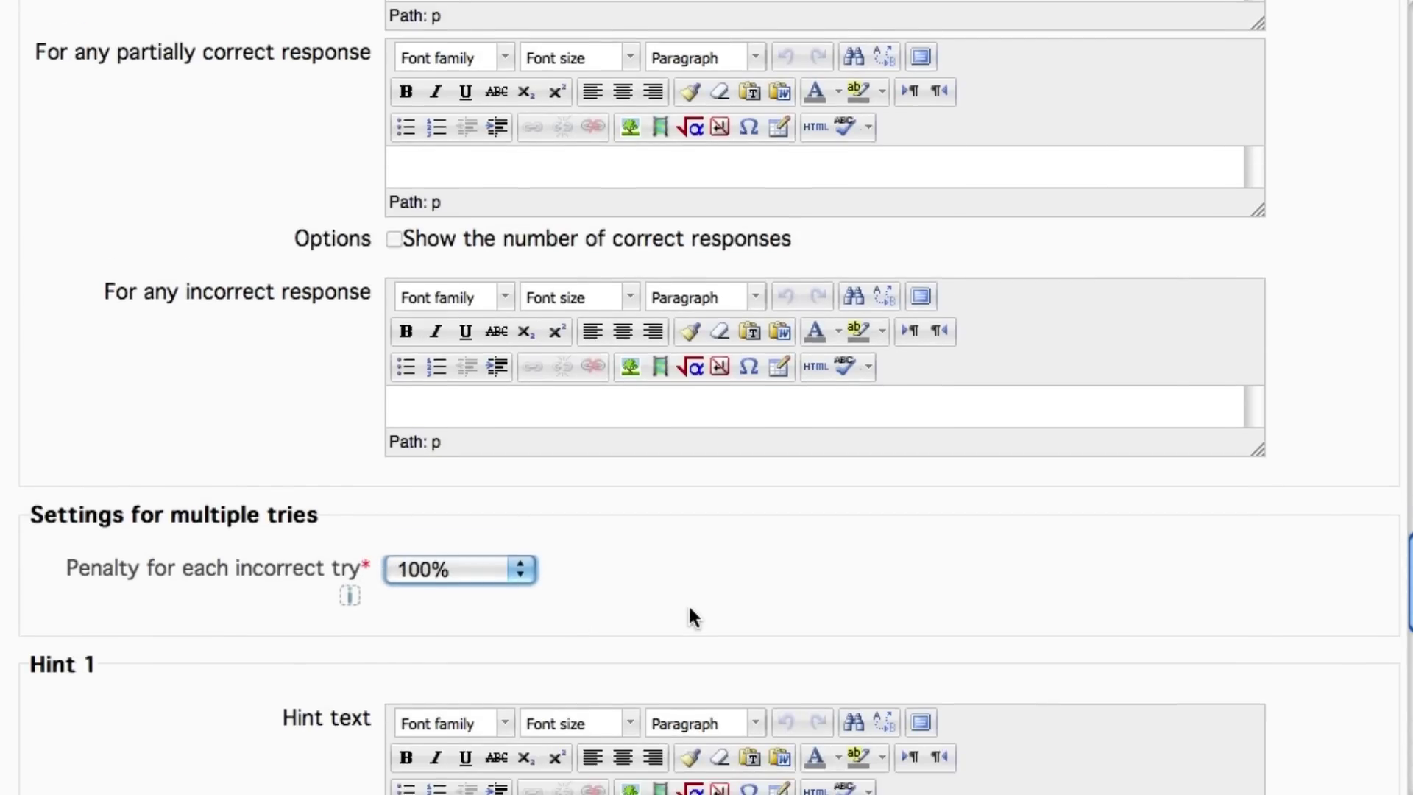
pyautogui.scroll(-1, 687, 606)
pyautogui.scroll(-3, 687, 605)
pyautogui.scroll(-2, 686, 605)
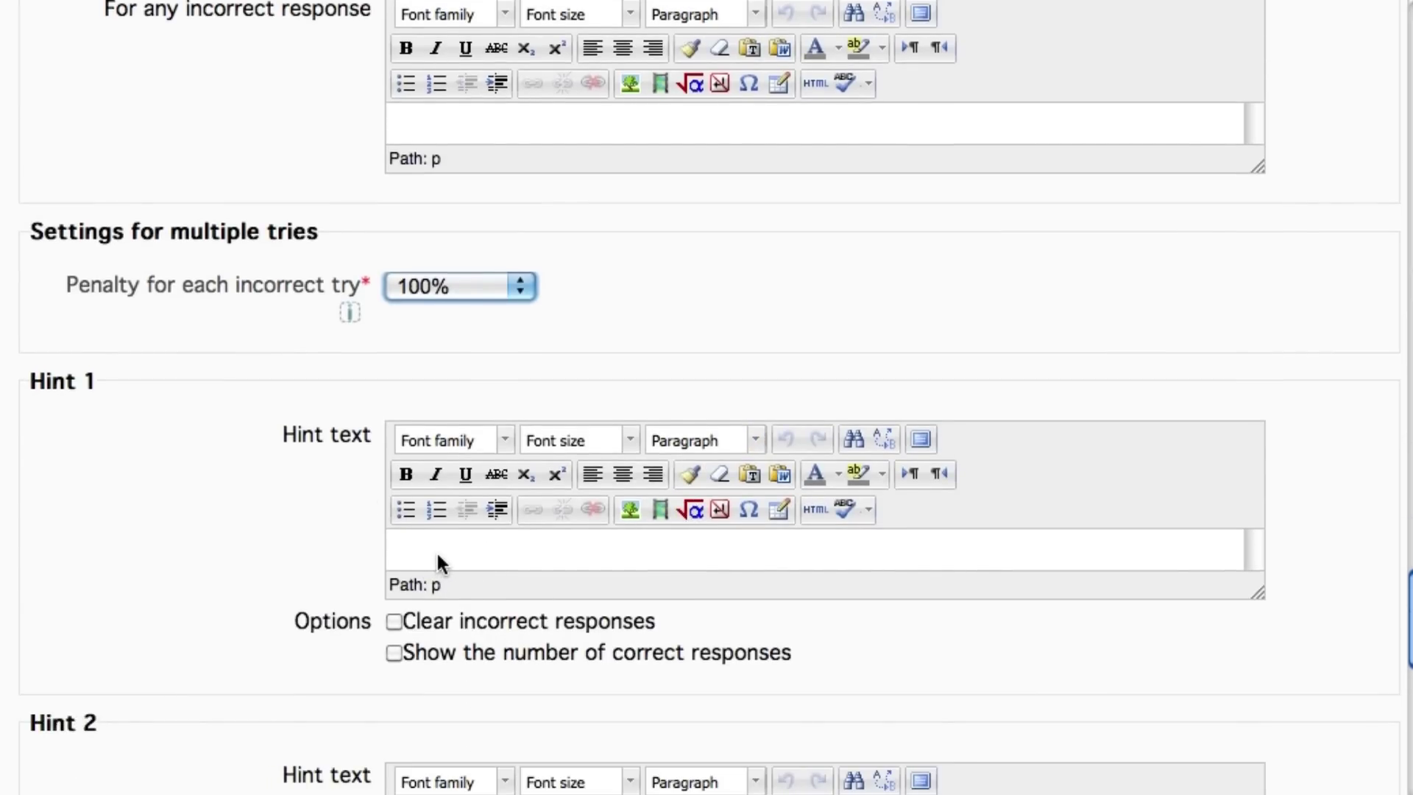
pyautogui.scroll(-1, 438, 558)
pyautogui.scroll(-1, 438, 555)
pyautogui.scroll(-4, 441, 552)
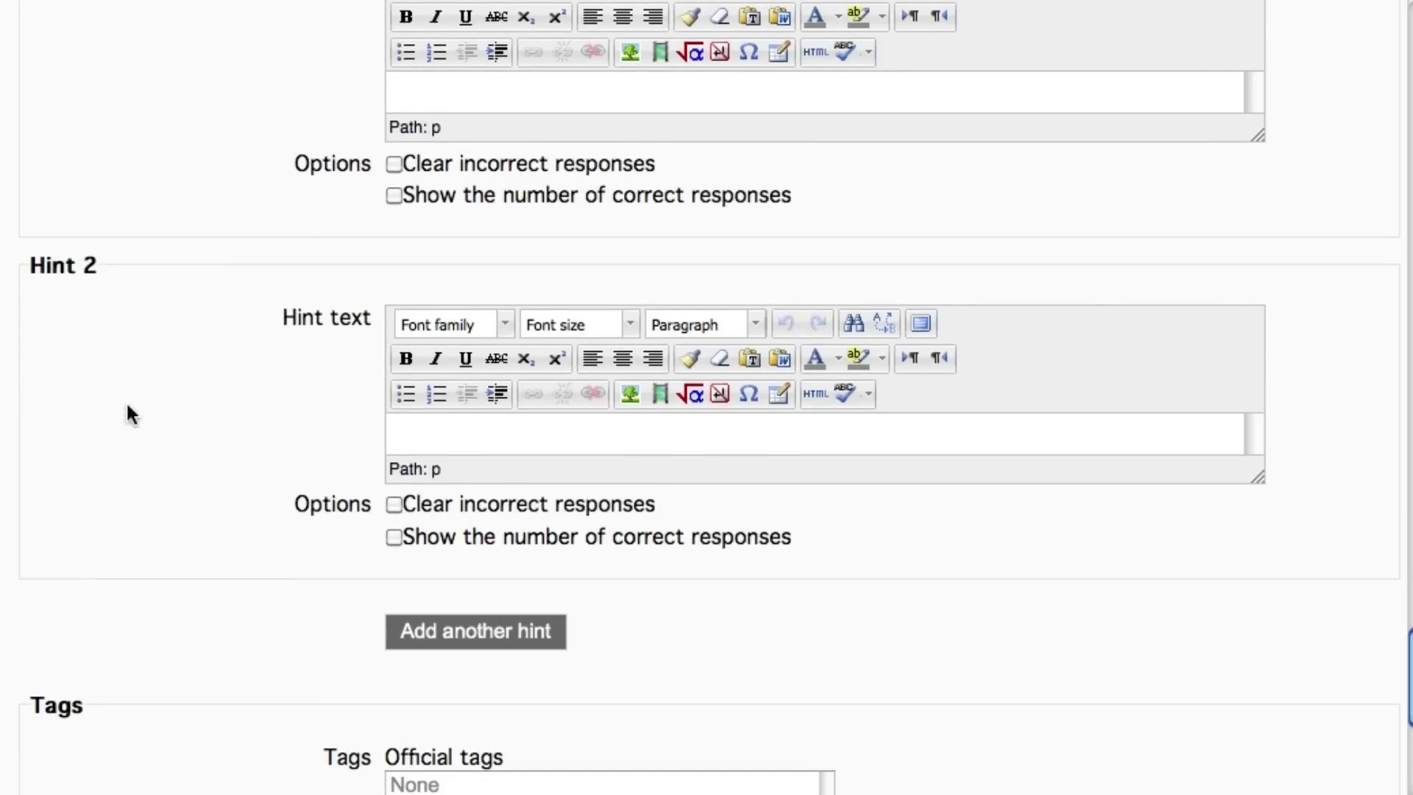
pyautogui.scroll(-1, 557, 668)
pyautogui.scroll(-4, 540, 679)
pyautogui.scroll(-5, 544, 676)
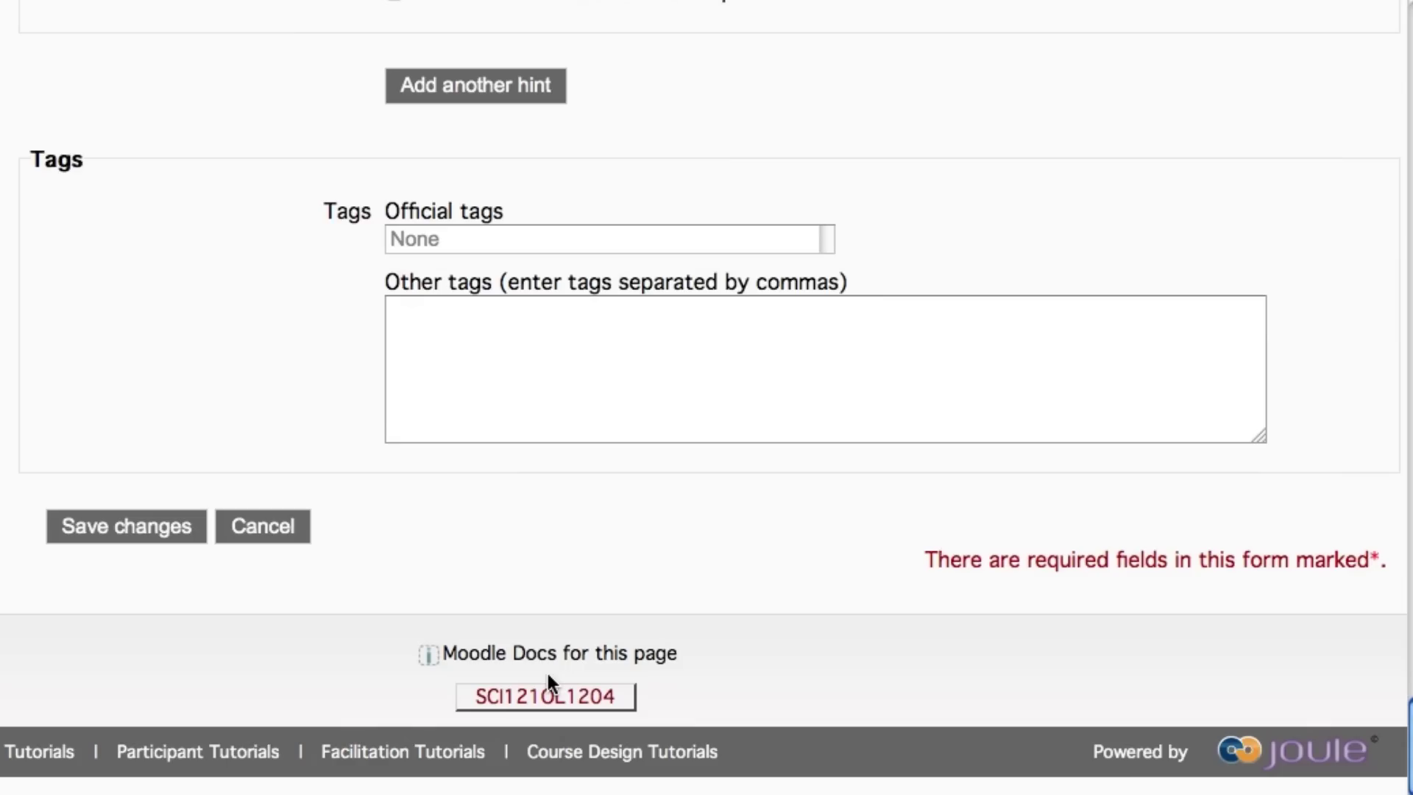
pyautogui.click(150, 539)
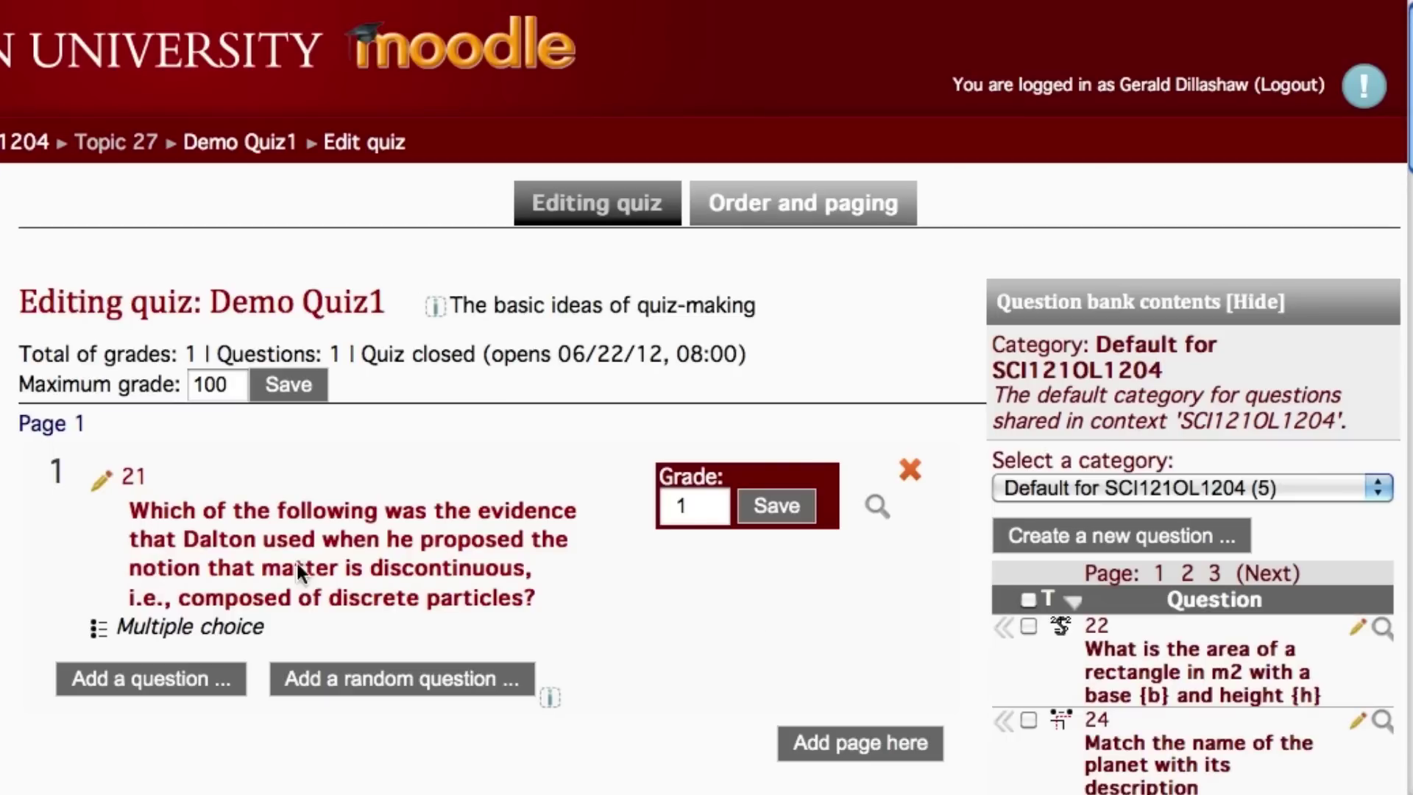
pyautogui.scroll(-2, 781, 586)
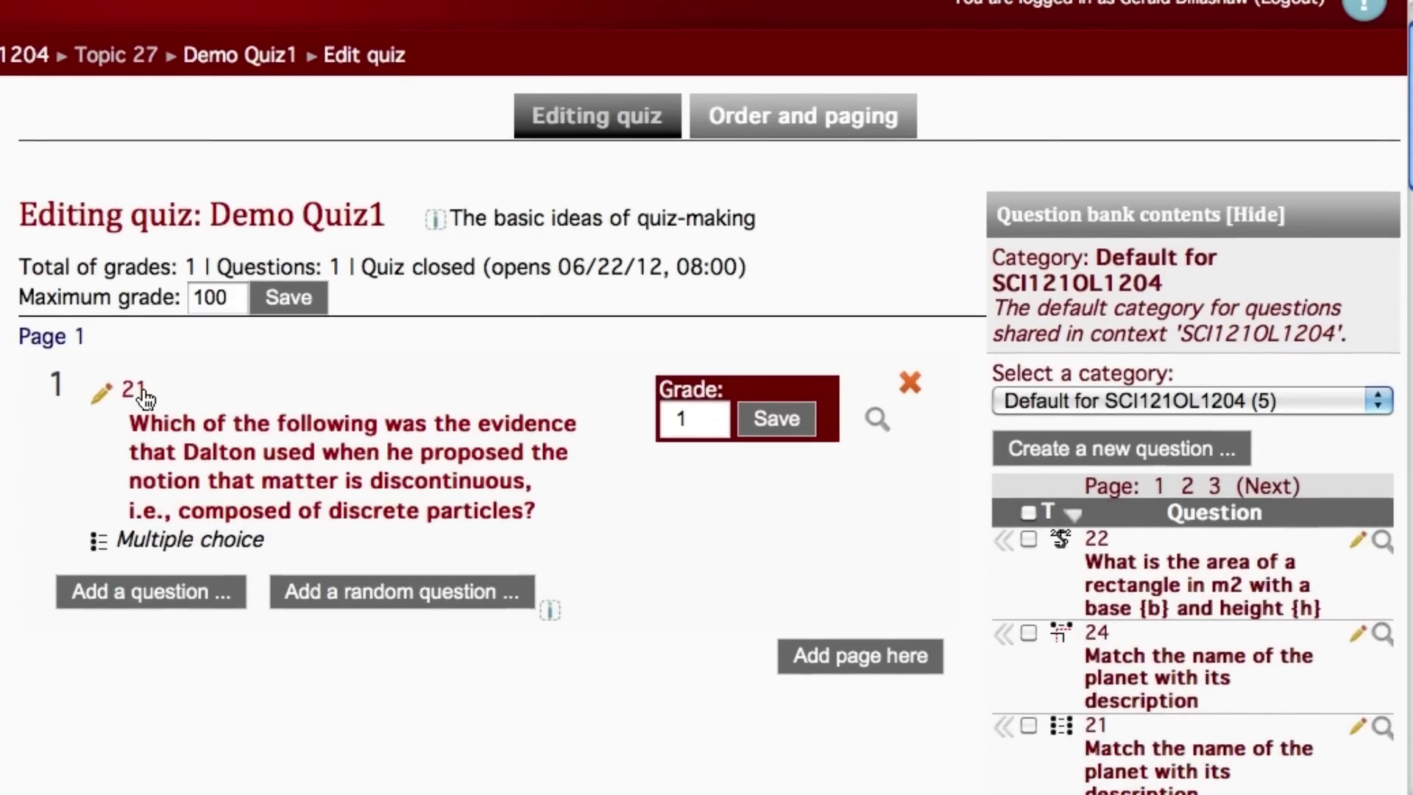
pyautogui.scroll(-2, 379, 496)
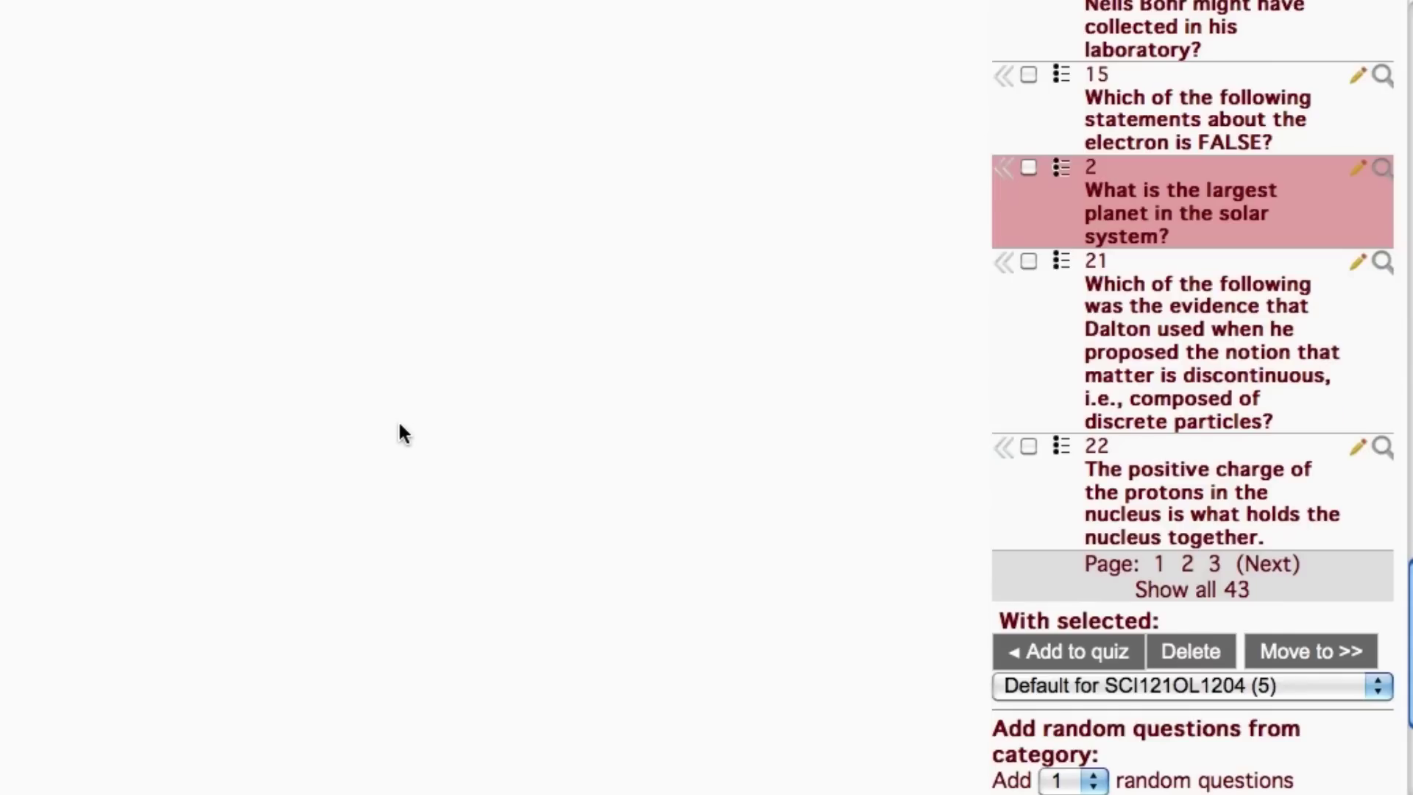
pyautogui.scroll(6, 398, 432)
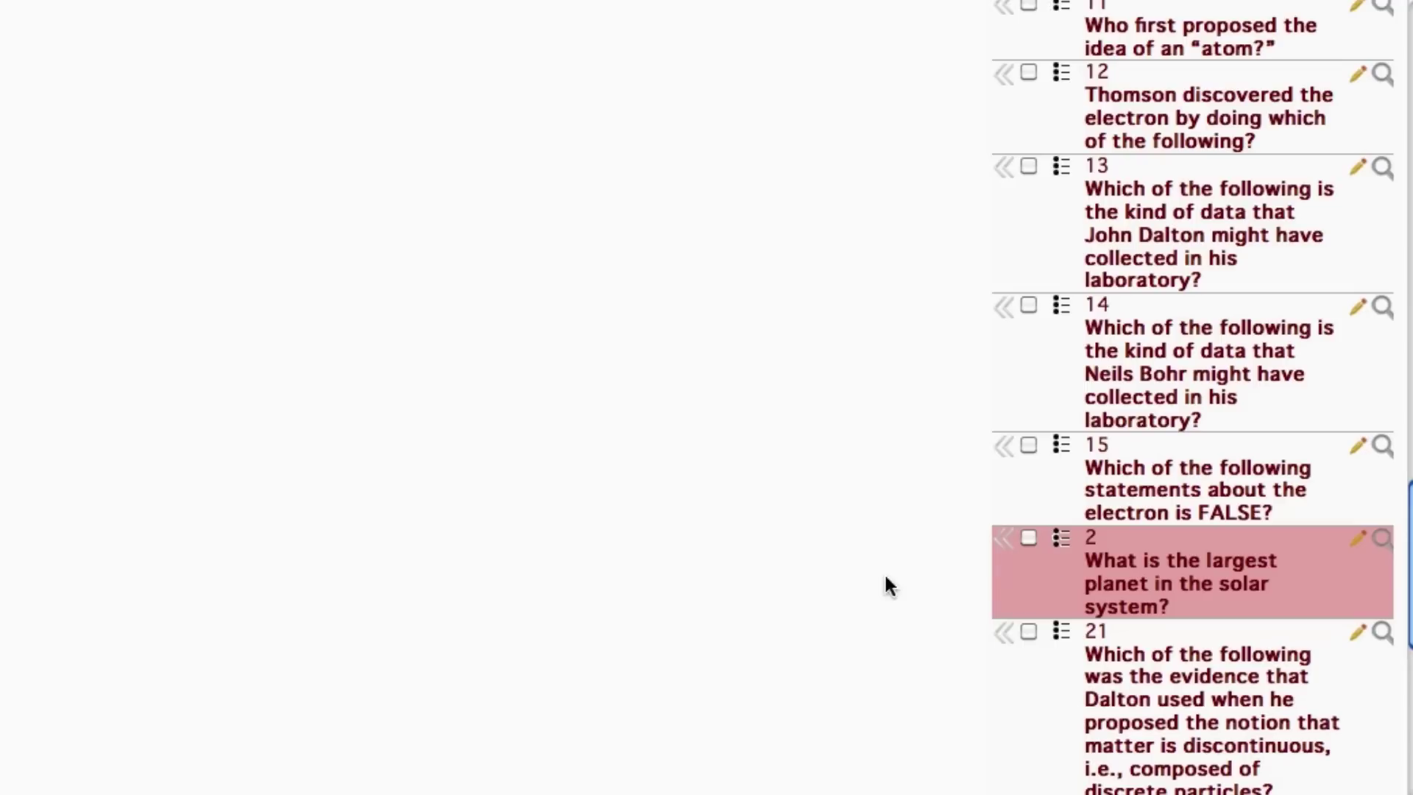
# Step: Tick the largest planet question in the question bank and add it to Demo Quiz1
pyautogui.click(1023, 538)
pyautogui.click(1027, 539)
pyautogui.scroll(-3, 968, 543)
pyautogui.scroll(-5, 968, 532)
pyautogui.click(1067, 389)
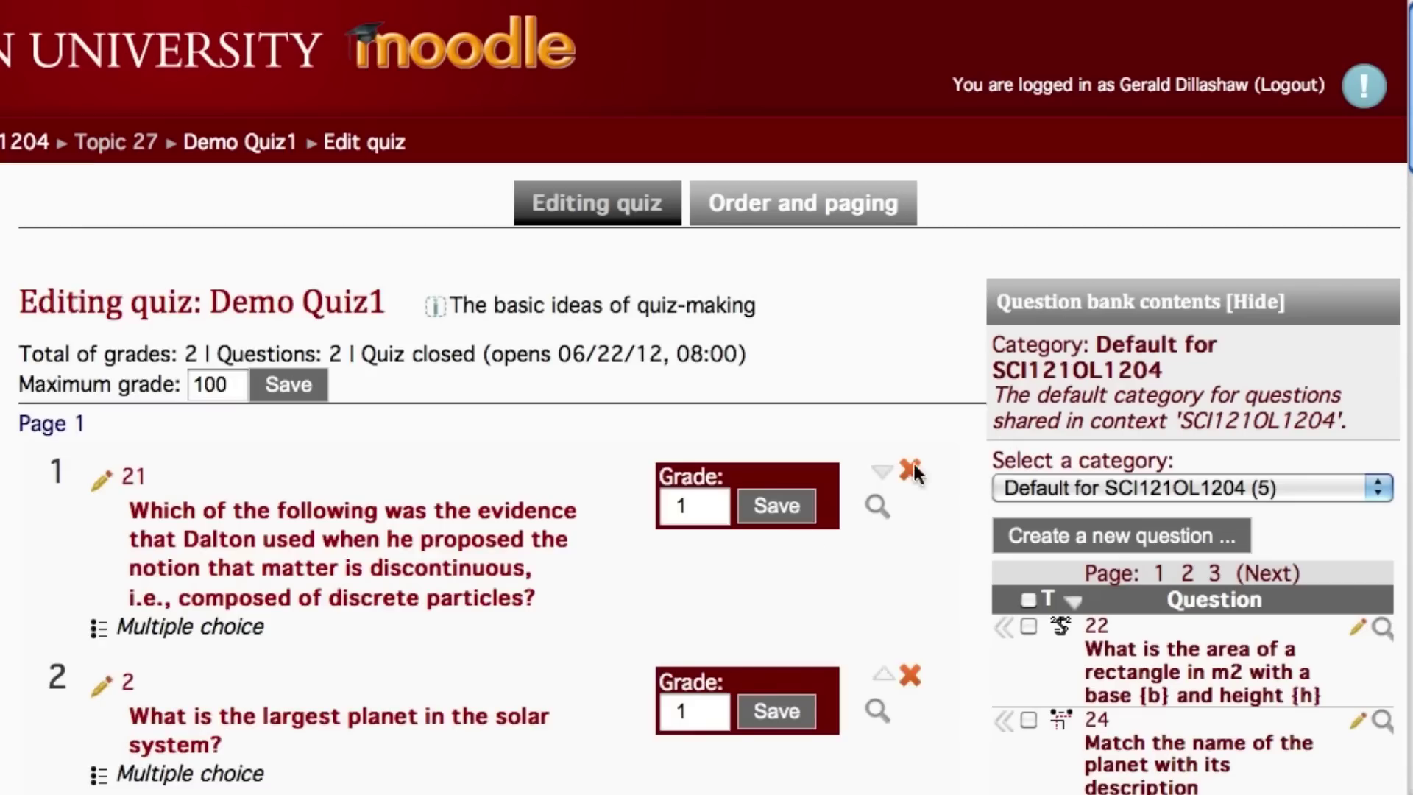
pyautogui.scroll(-3, 764, 561)
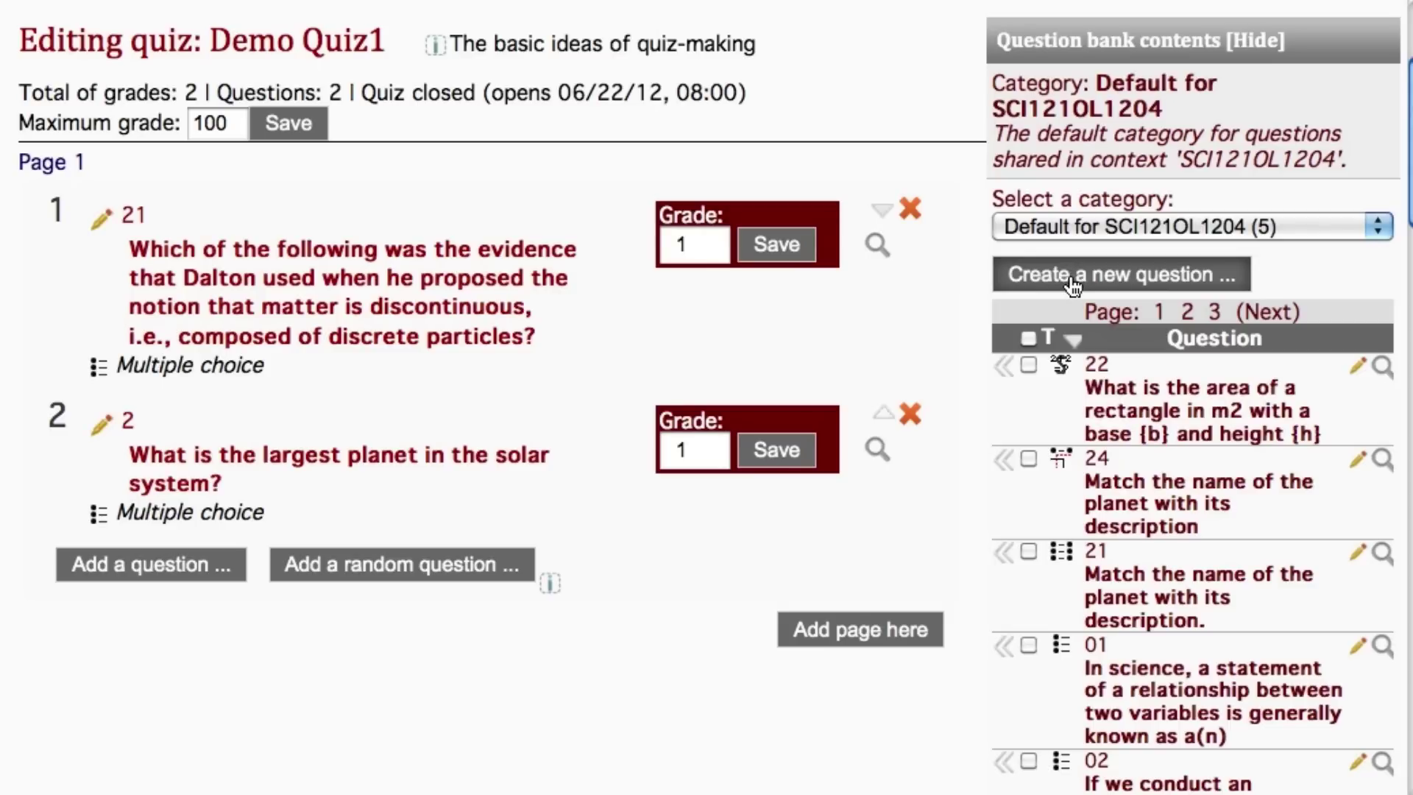
# Step: Create a new multiple choice question named 03, then bring up the Word quiz document
pyautogui.click(1071, 282)
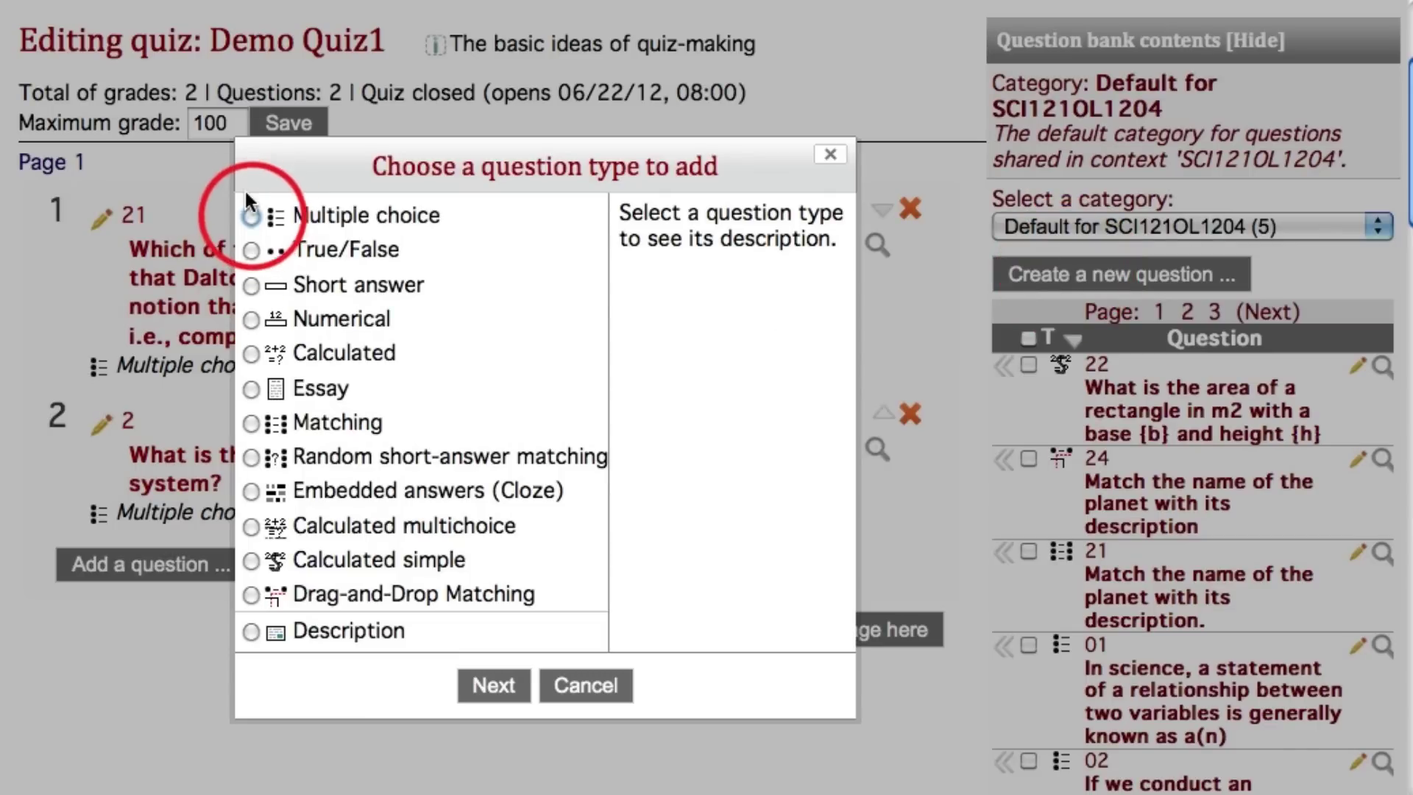
pyautogui.click(253, 215)
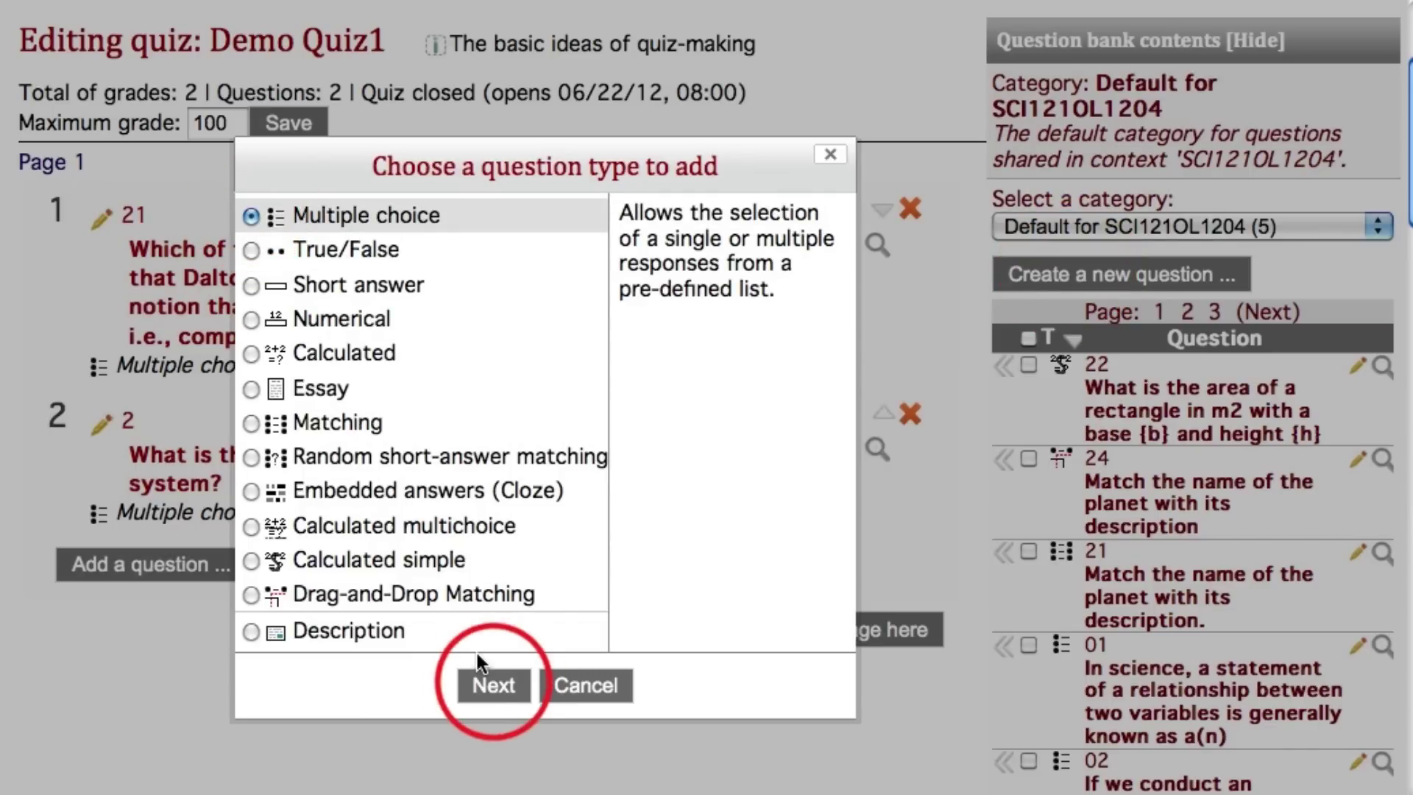
pyautogui.click(491, 685)
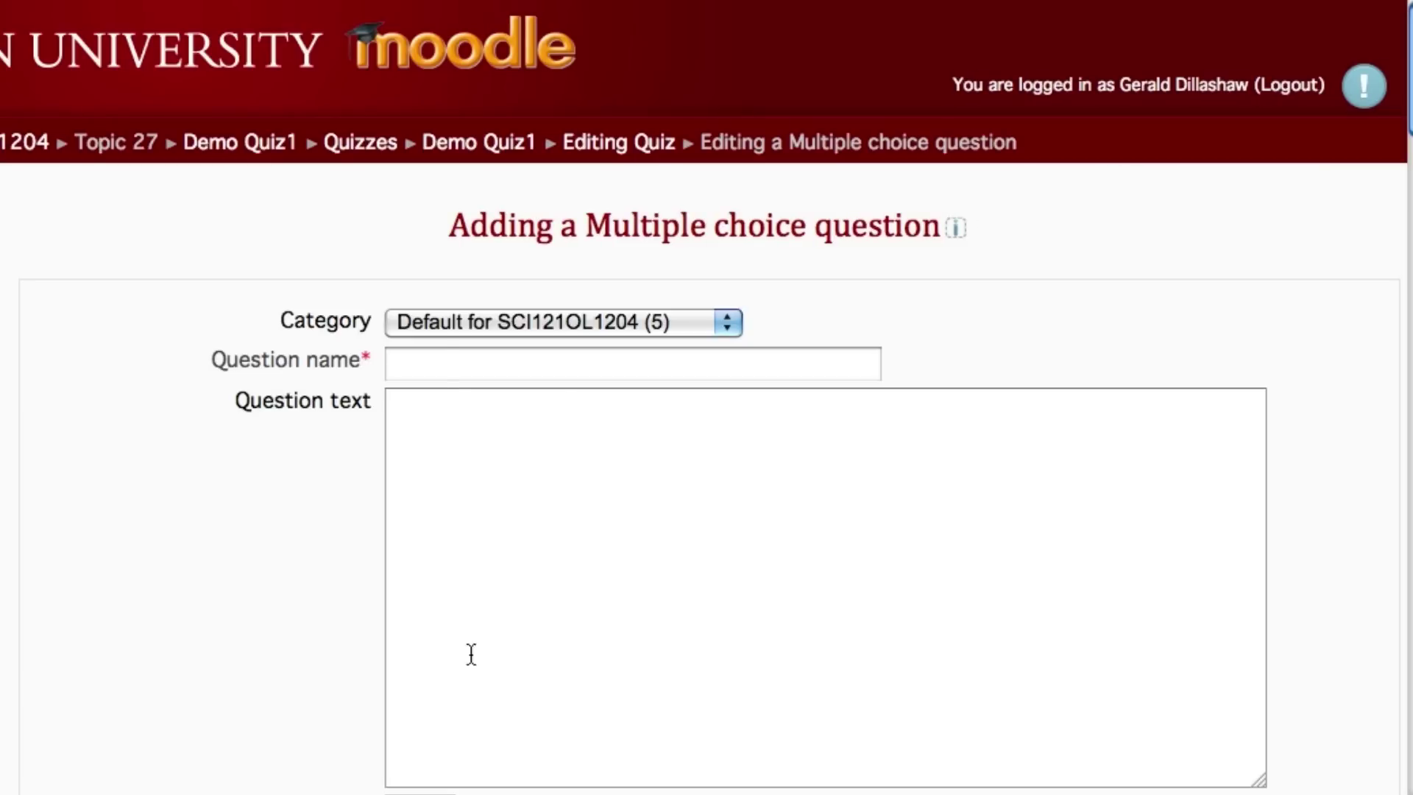
pyautogui.click(504, 361)
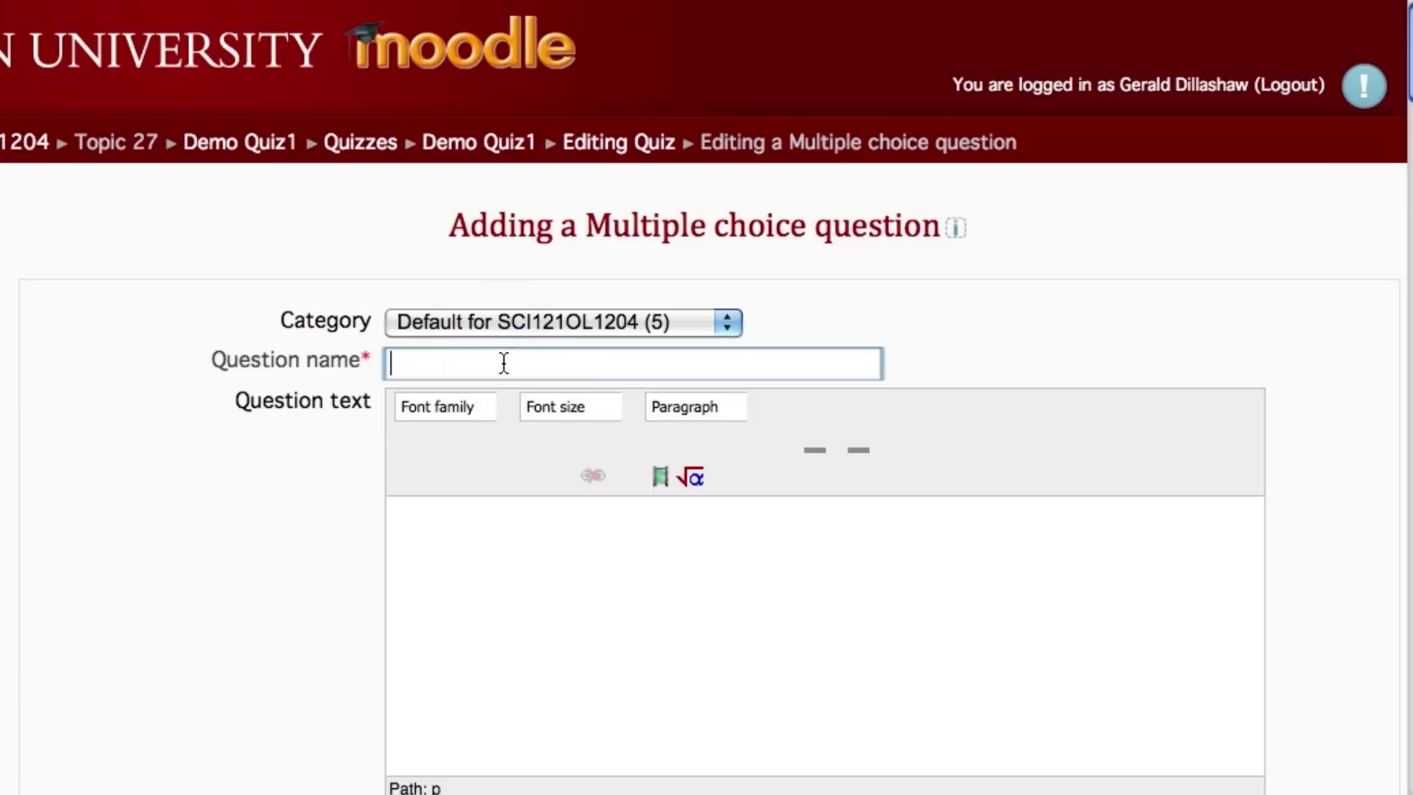
pyautogui.write('03')
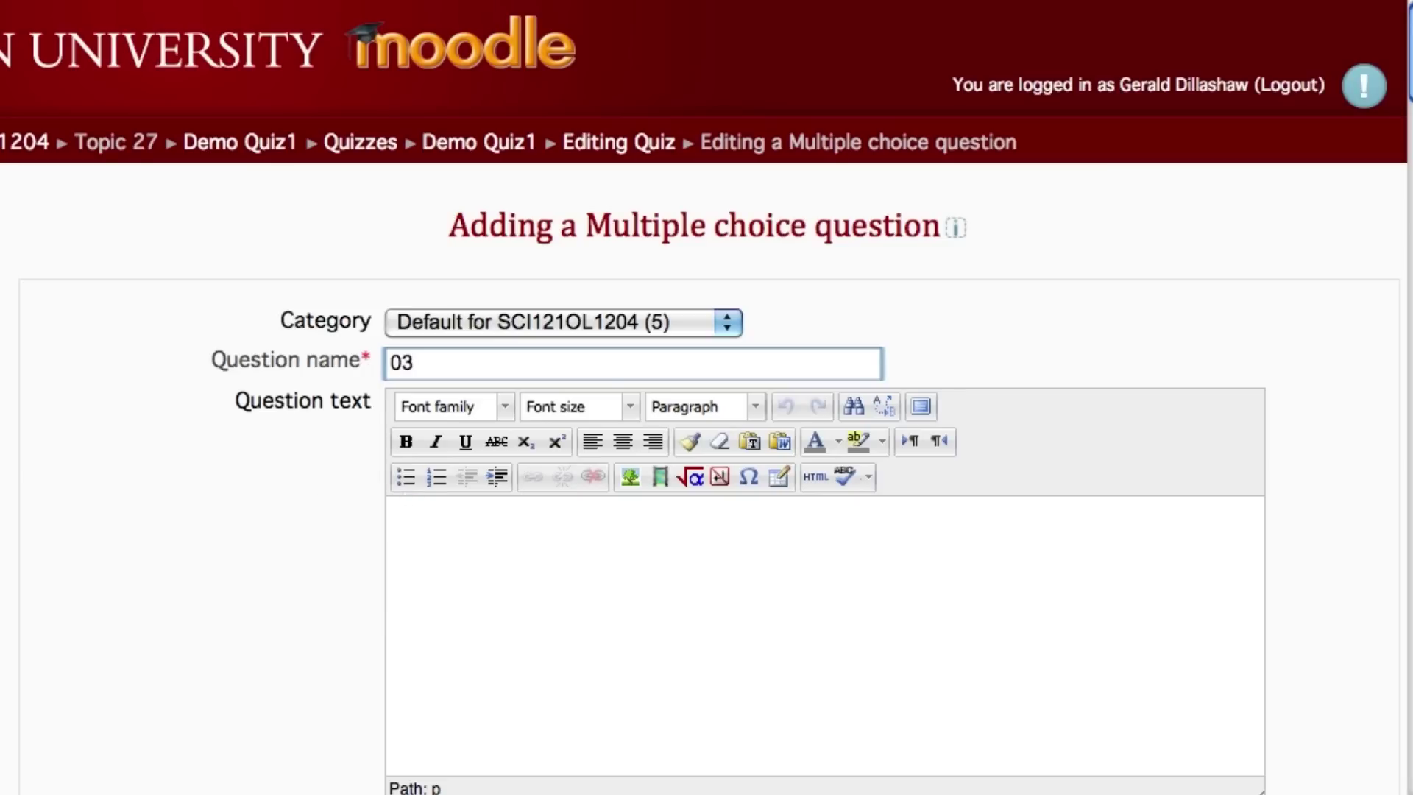
pyautogui.press('super+Tab')
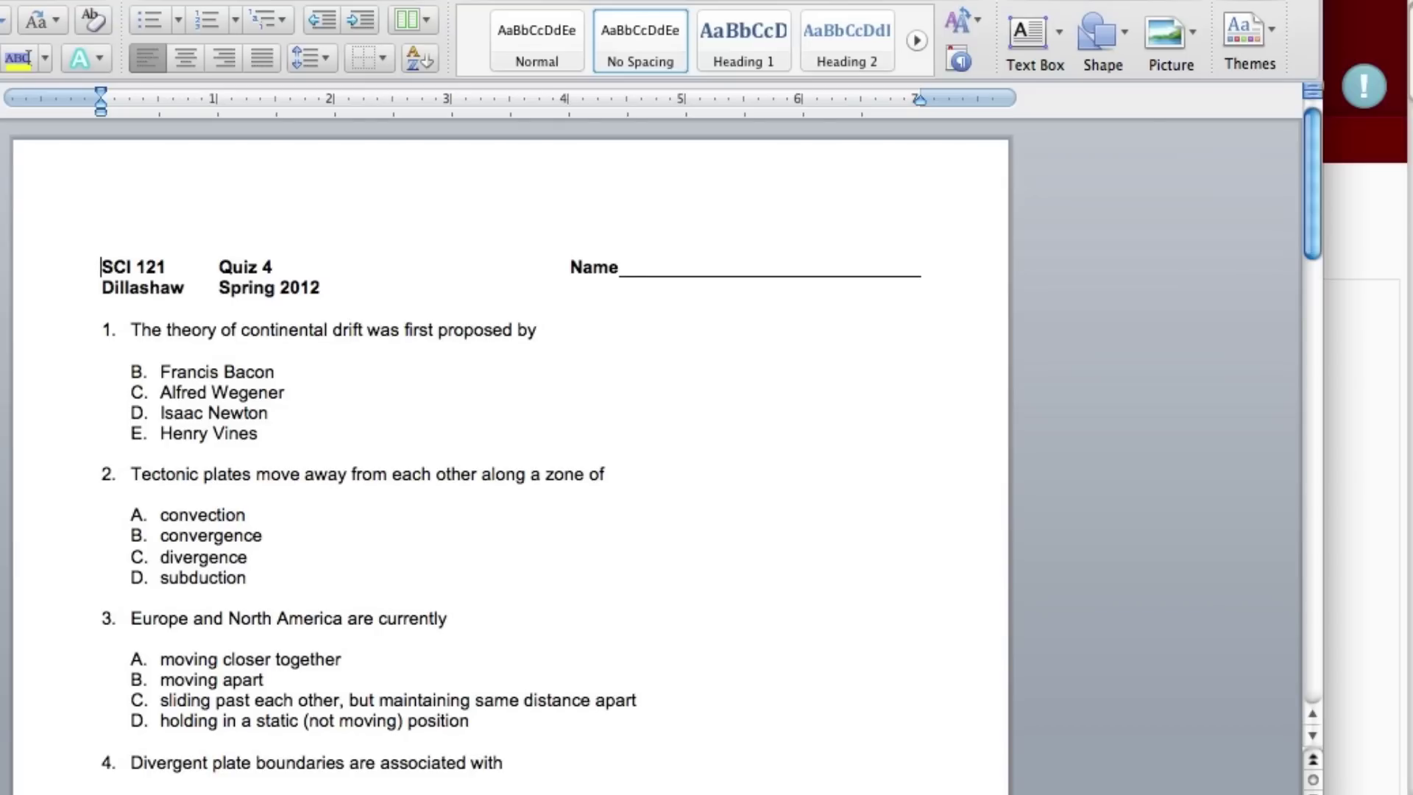
# Step: Copy question 1's continental drift sentence from the Word document
pyautogui.click(135, 326)
pyautogui.moveTo(132, 329); pyautogui.dragTo(222, 329)
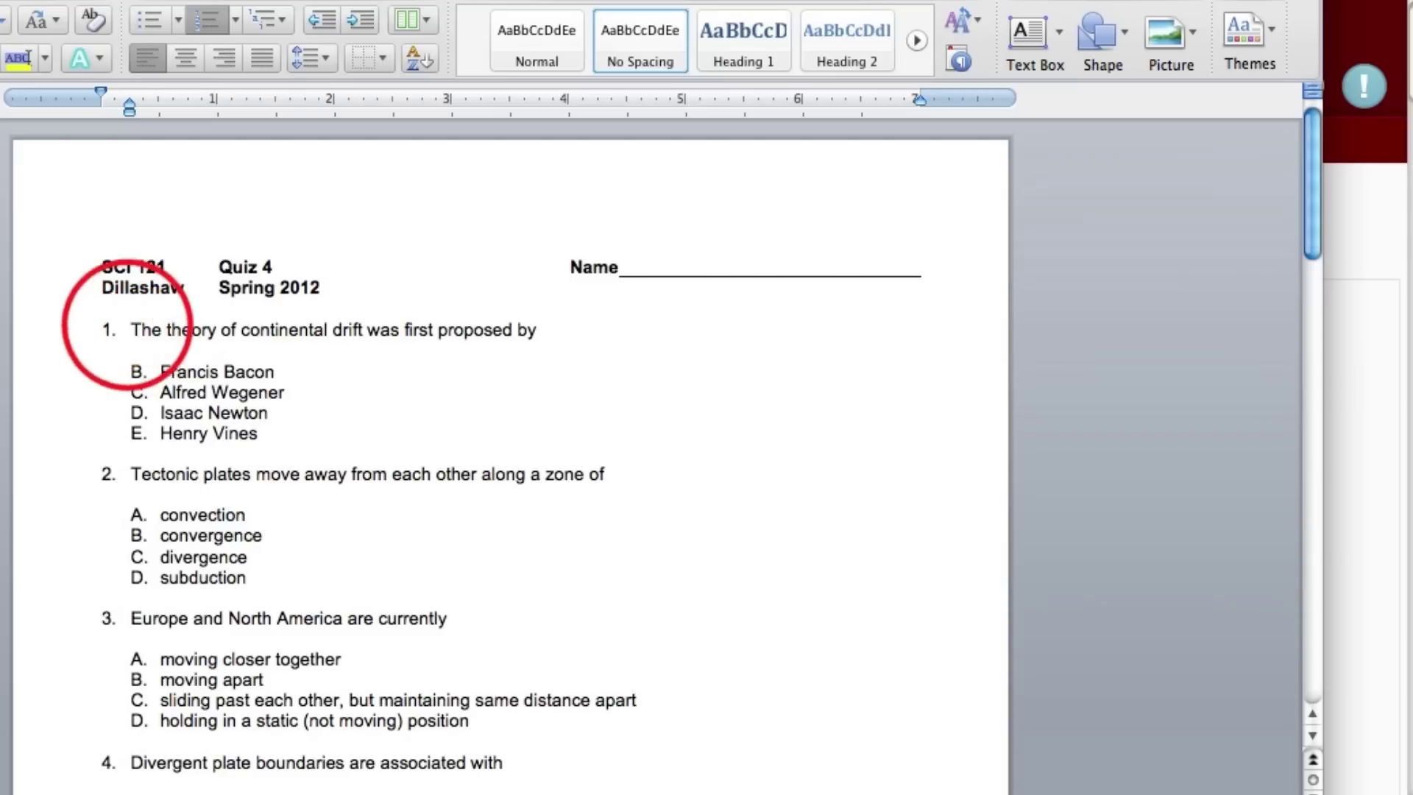
pyautogui.moveTo(132, 329); pyautogui.dragTo(550, 329)
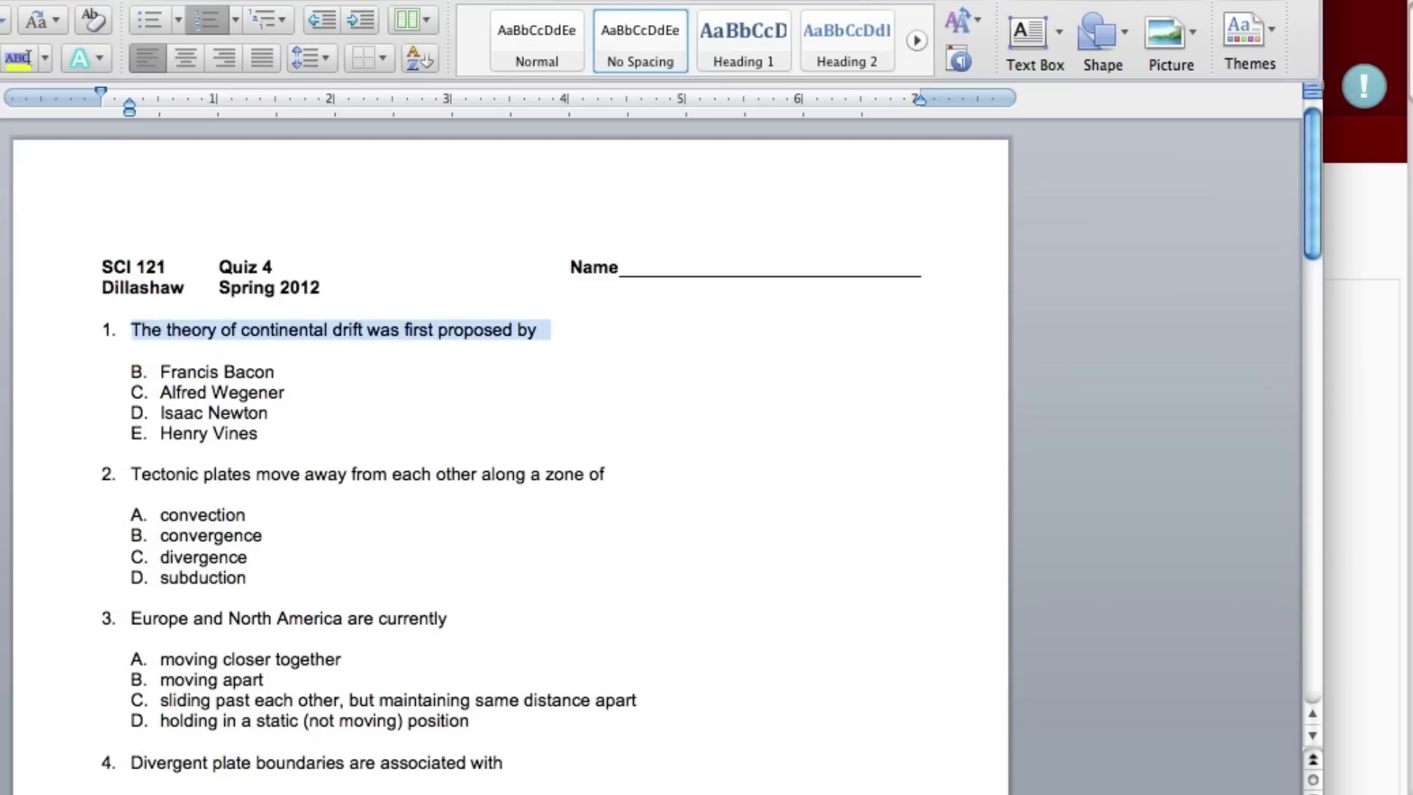
pyautogui.rightClick(541, 332)
pyautogui.click(588, 366)
# Step: Paste the continental drift sentence as question 03's text and turn off choice shuffling
pyautogui.press('super+Tab')
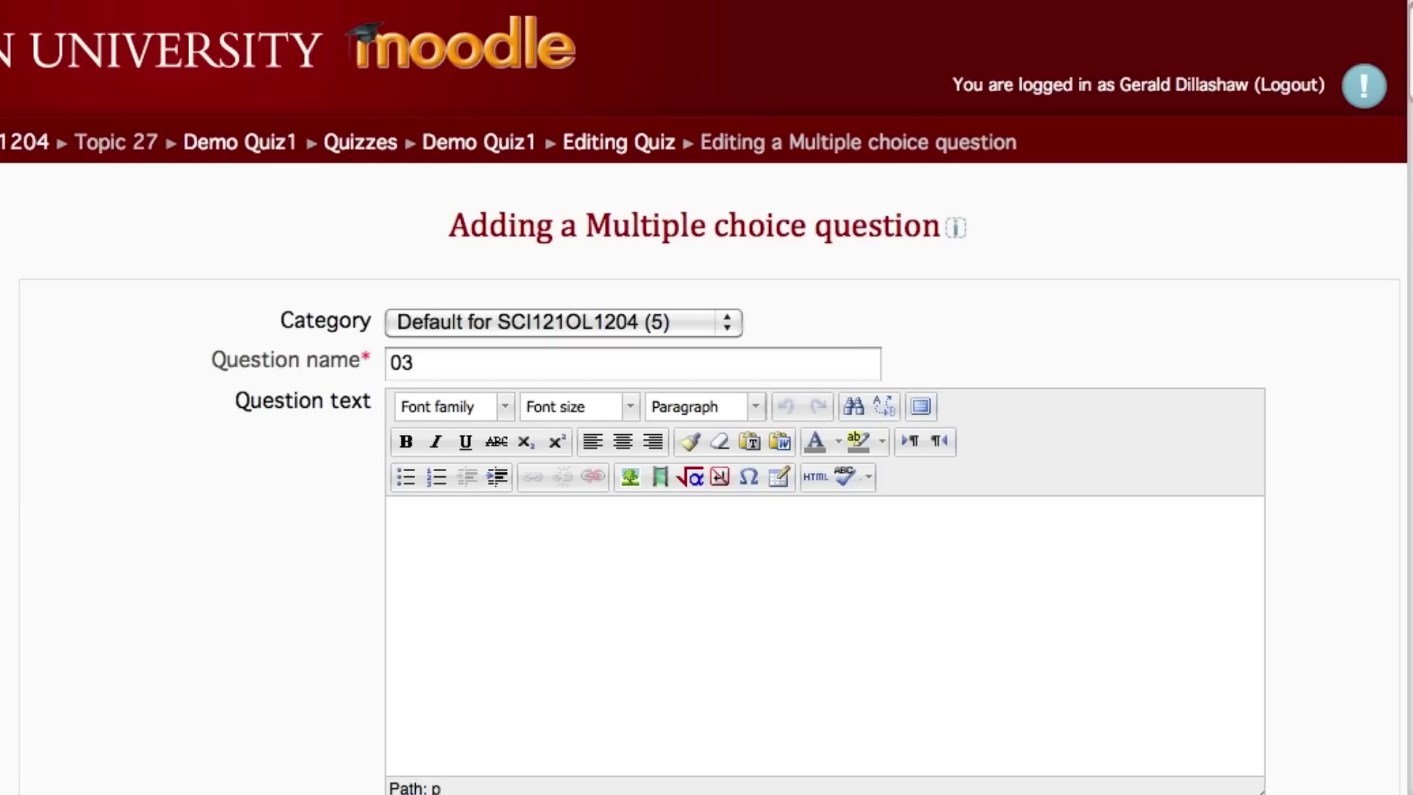
pyautogui.click(406, 511)
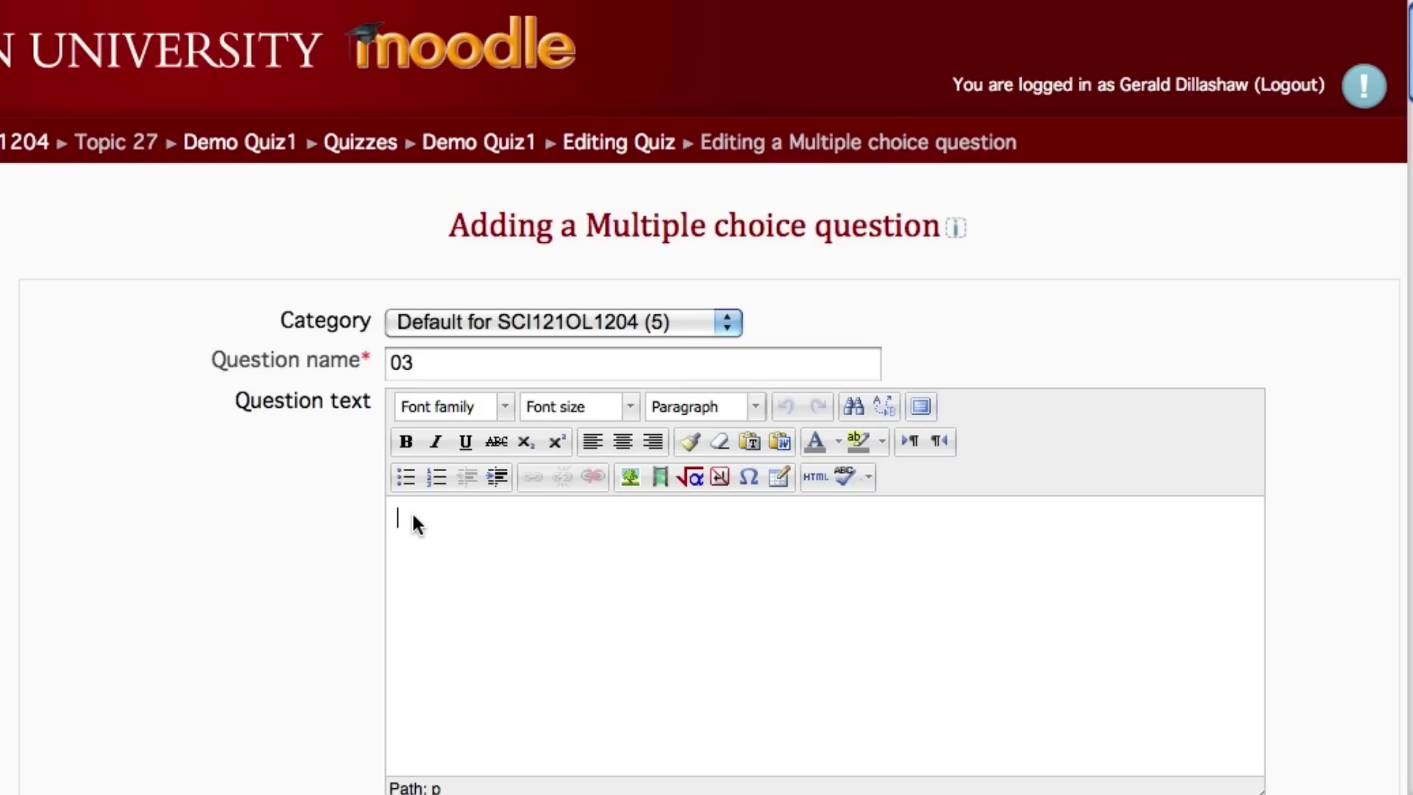
pyautogui.hotkey('ctrl', 'v')
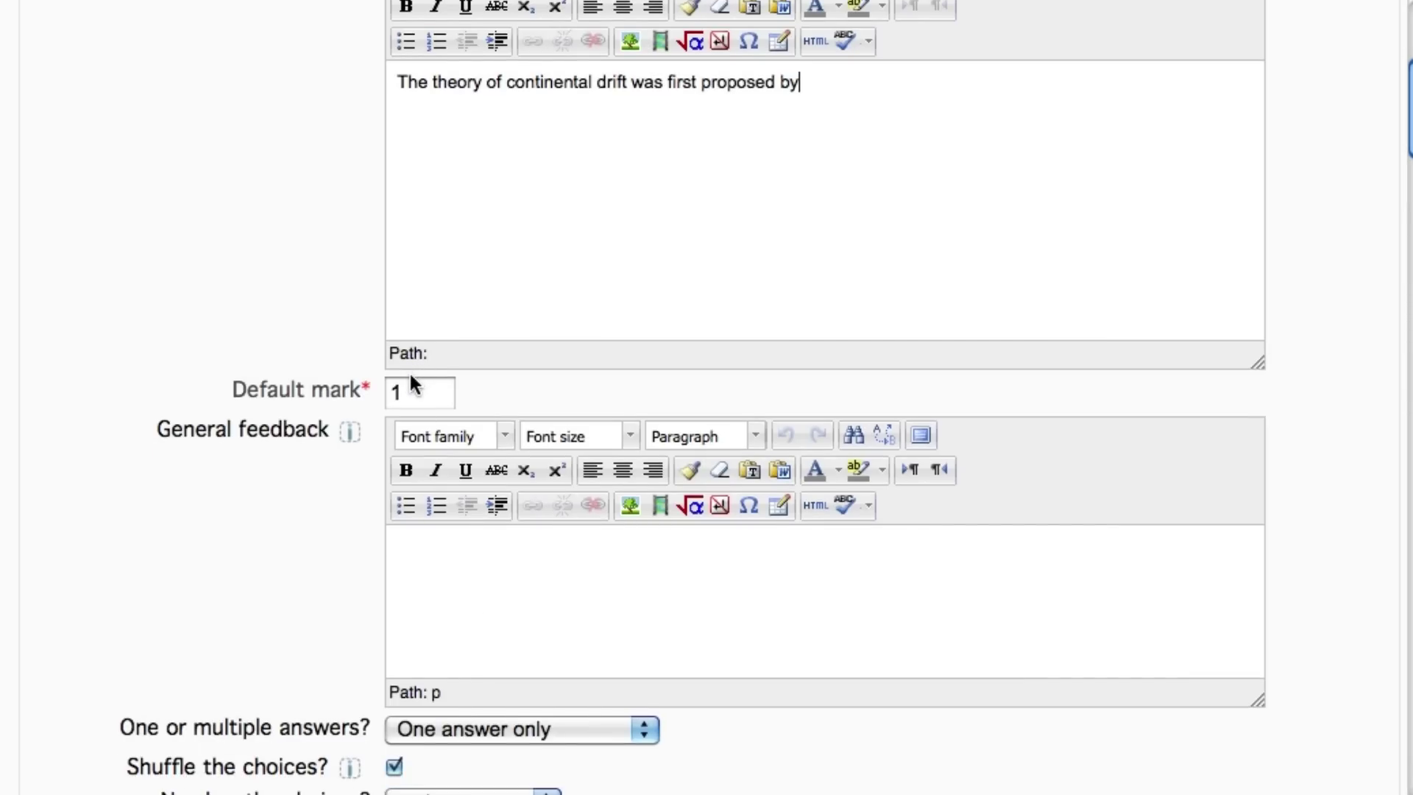
pyautogui.scroll(-1, 414, 383)
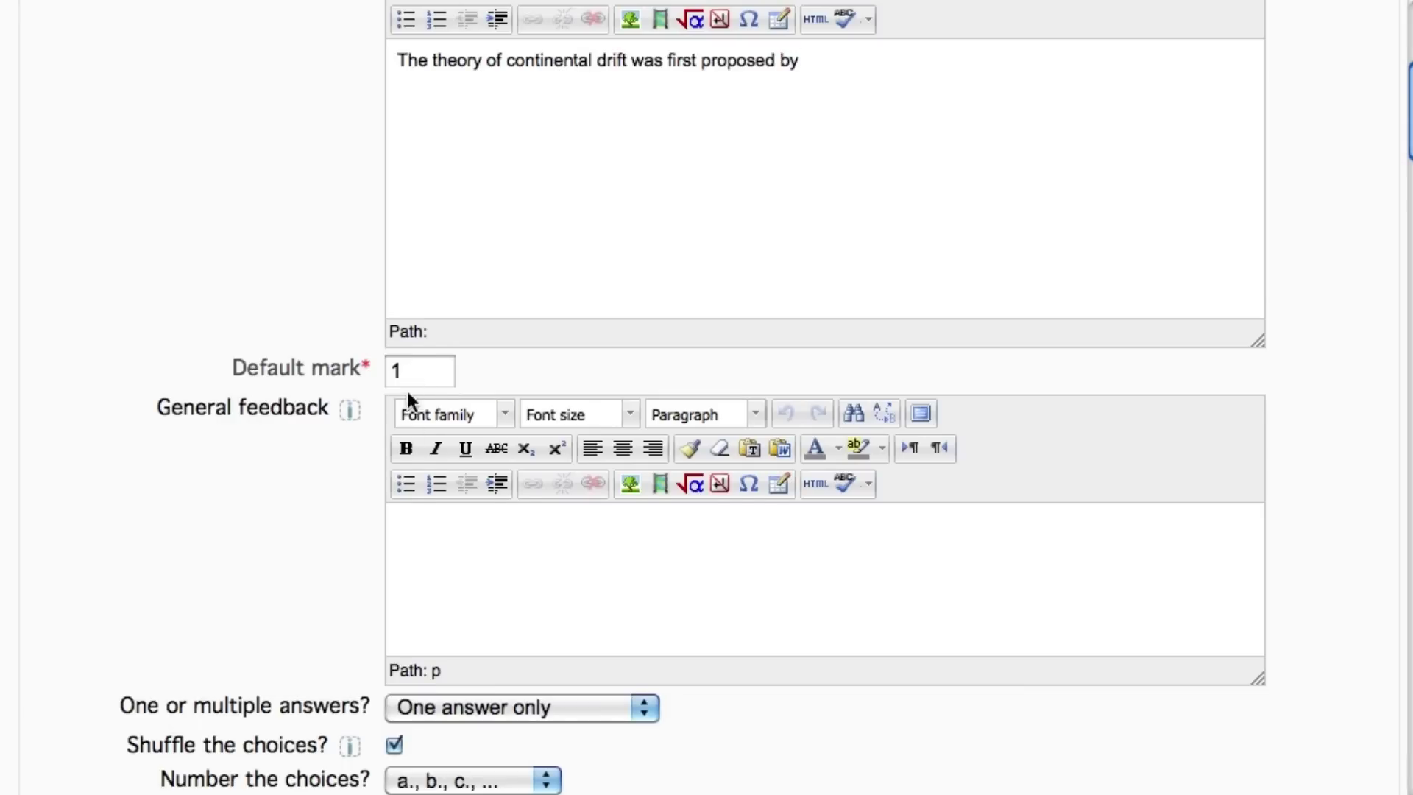
pyautogui.scroll(-3, 386, 574)
pyautogui.scroll(-2, 426, 542)
pyautogui.scroll(-2, 437, 533)
pyautogui.scroll(-2, 422, 538)
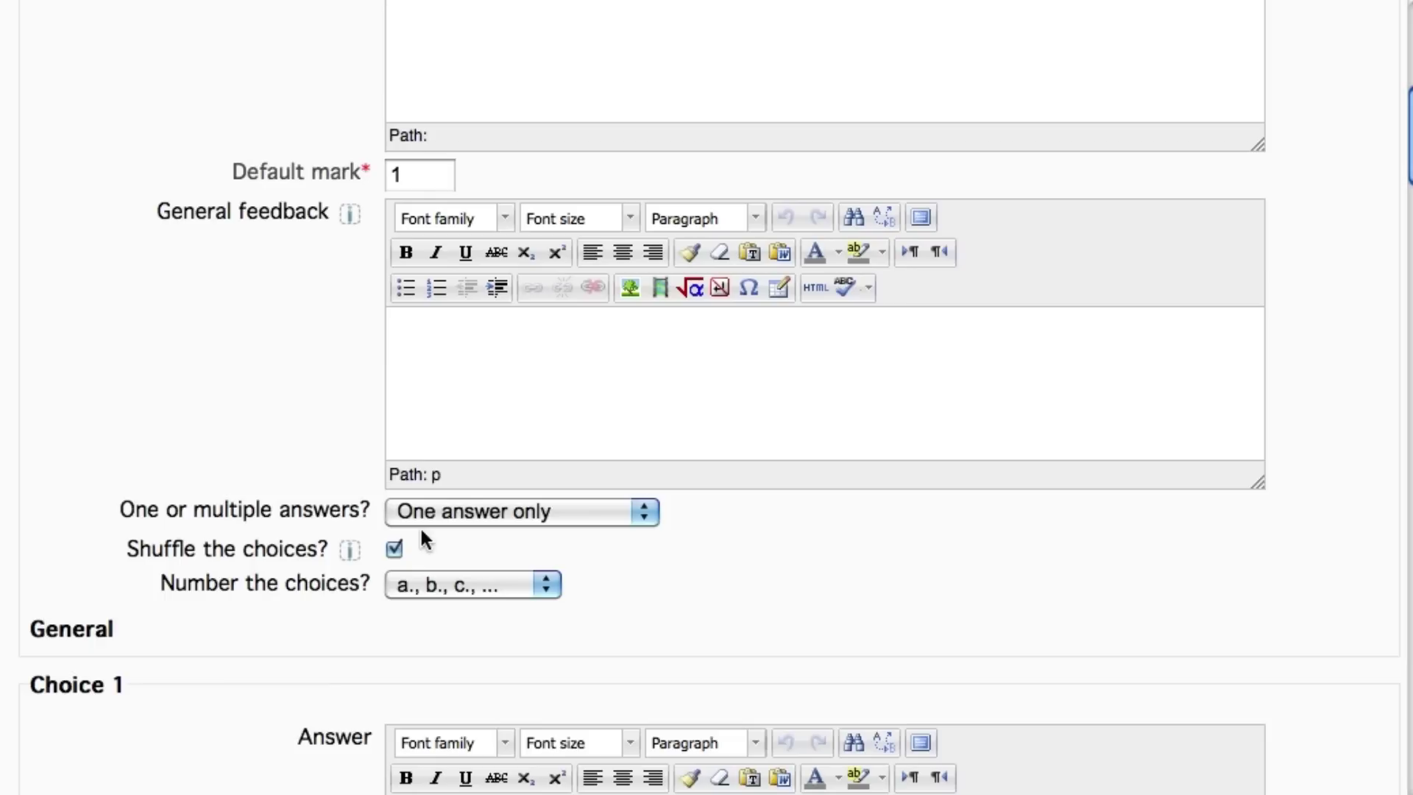
pyautogui.click(394, 548)
pyautogui.scroll(-1, 505, 582)
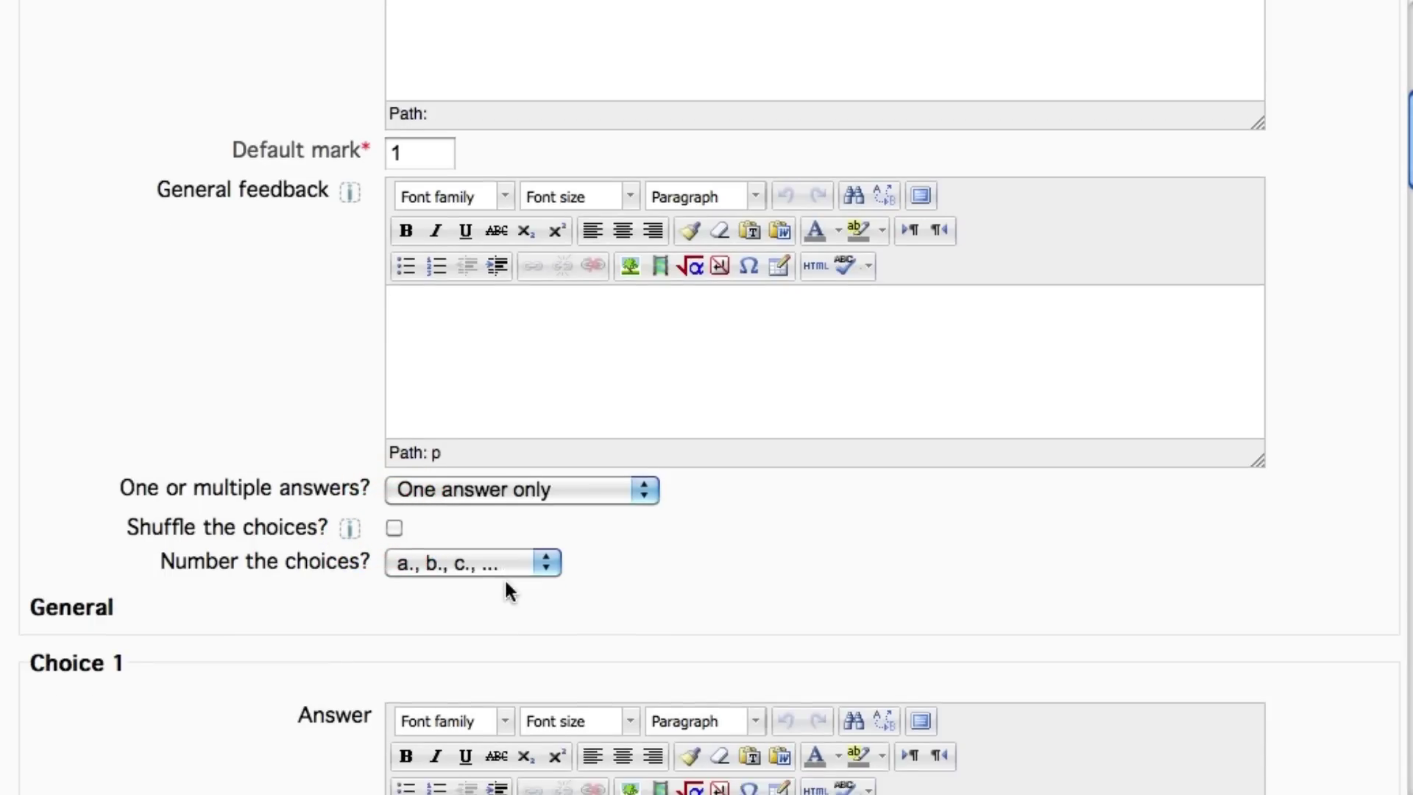
pyautogui.scroll(-5, 505, 578)
pyautogui.scroll(-4, 500, 575)
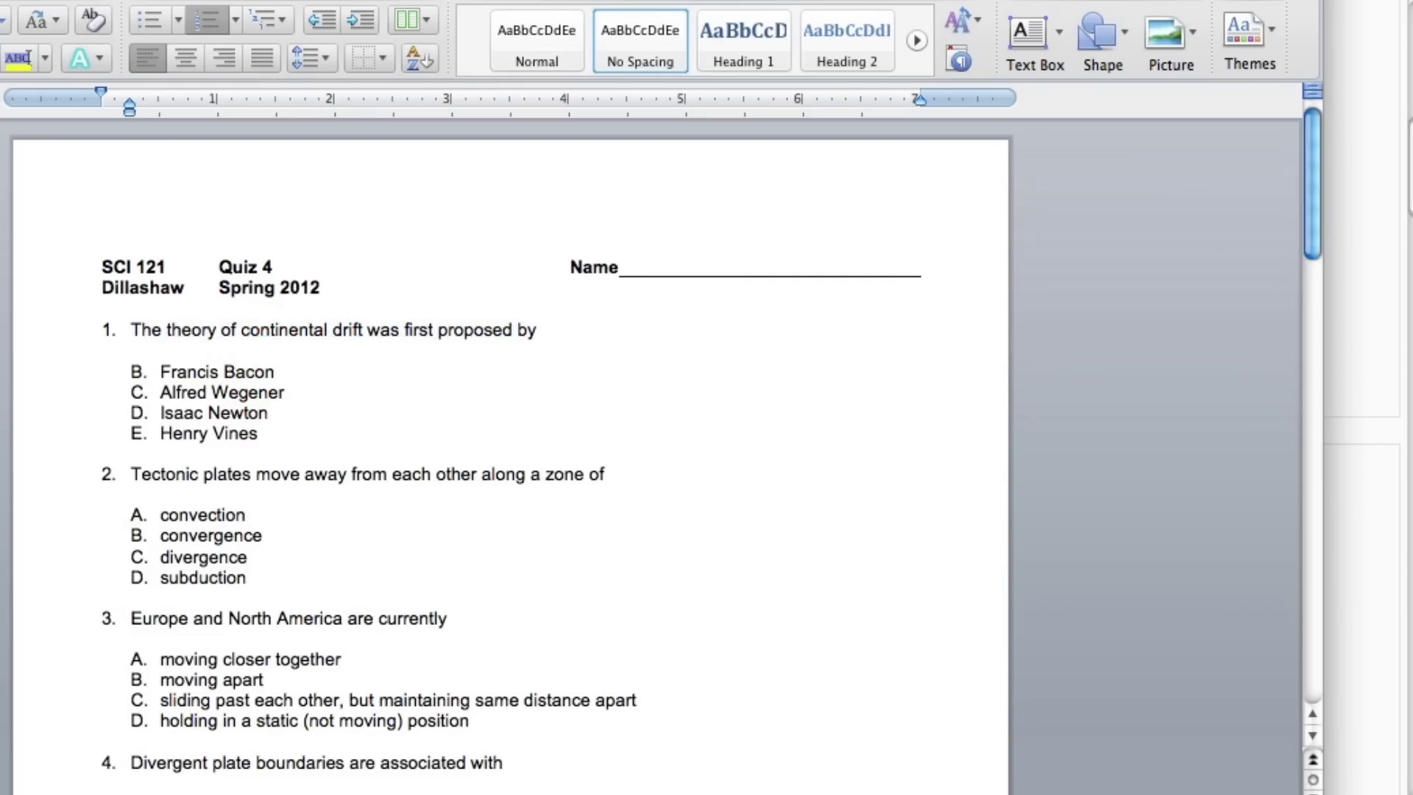
# Step: Copy the answer Francis Bacon from the Word document
pyautogui.moveTo(289, 372); pyautogui.dragTo(160, 373)
pyautogui.rightClick(185, 363)
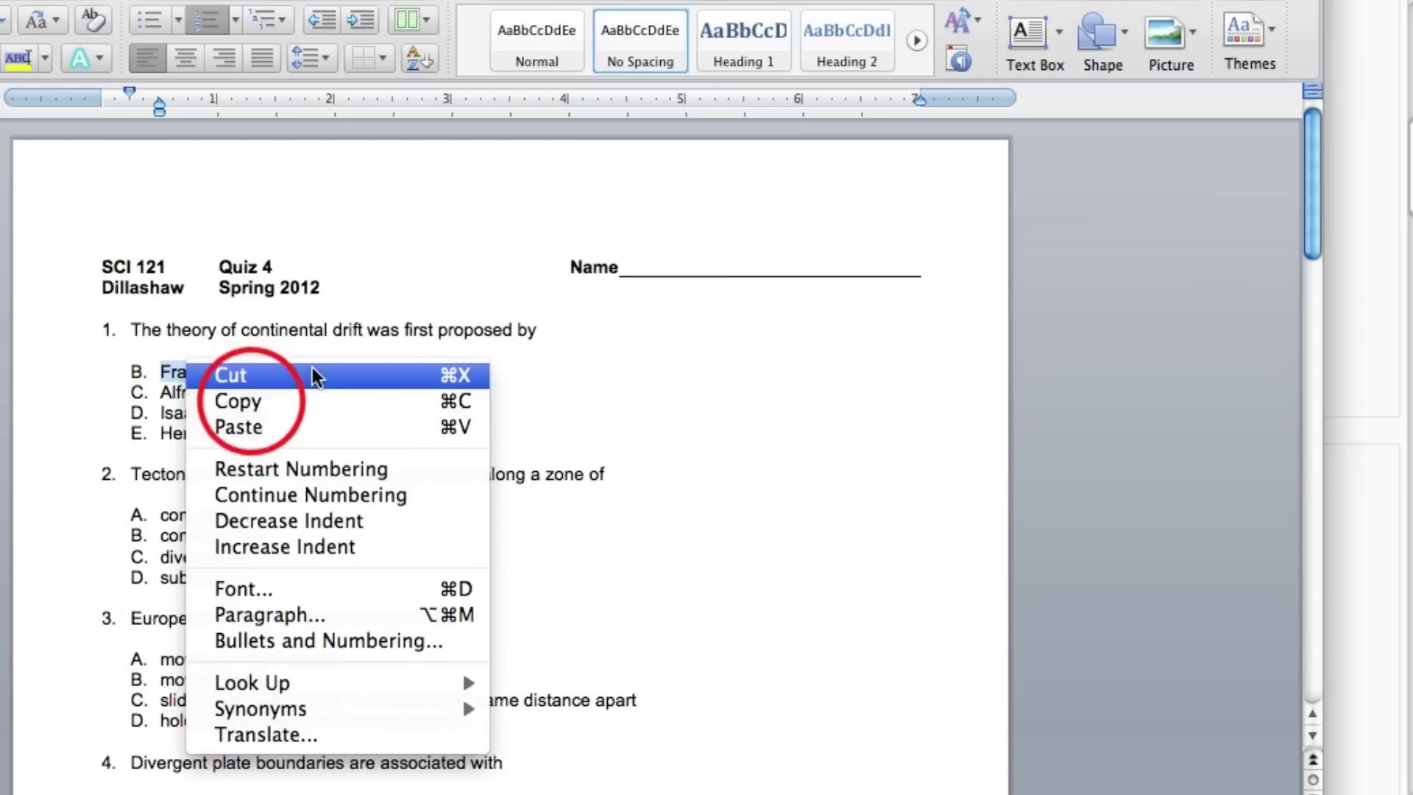
pyautogui.click(253, 401)
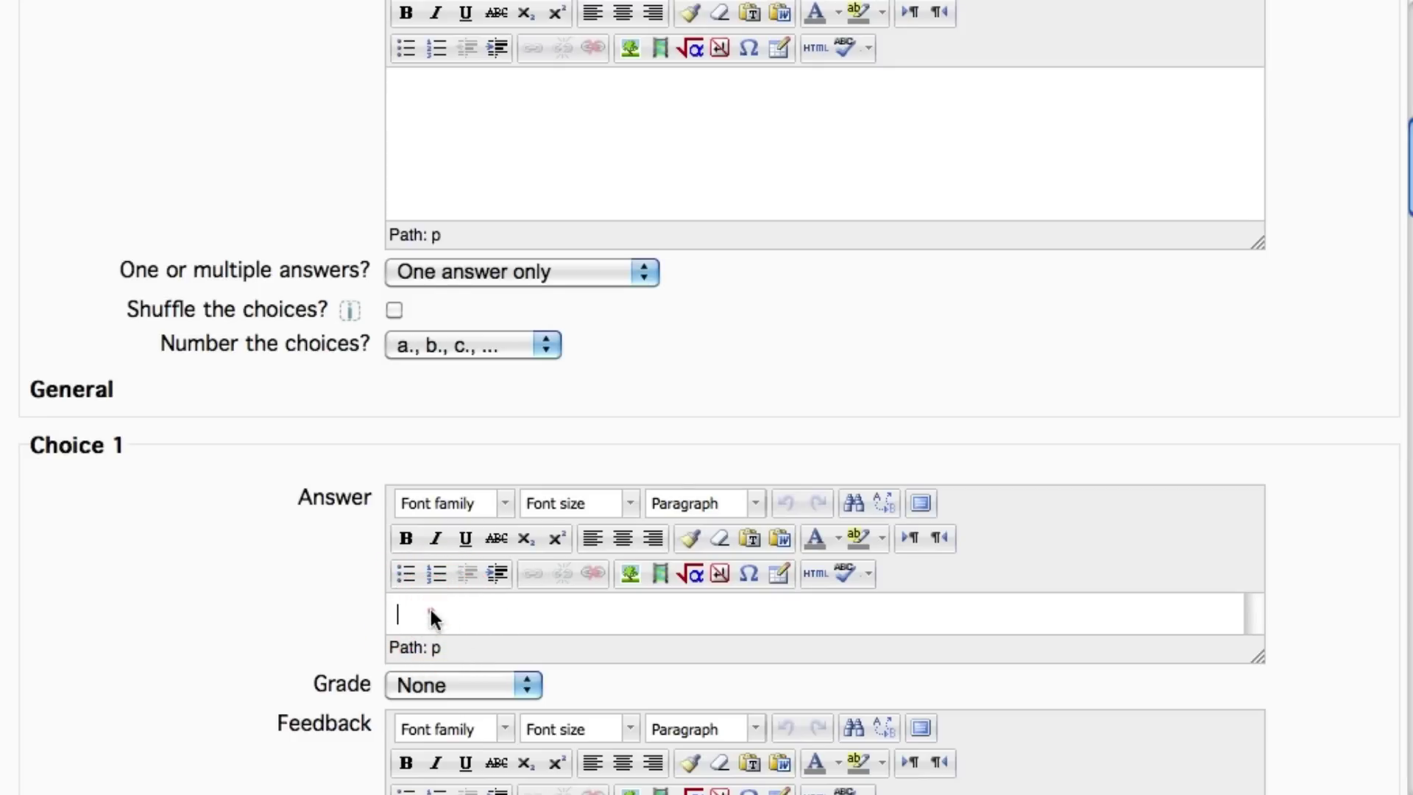
# Step: Enter Francis Bacon in Choice 1's answer without numbered-list formatting
pyautogui.rightClick(430, 606)
pyautogui.click(485, 681)
pyautogui.write('Francis Bacon')
pyautogui.click(436, 574)
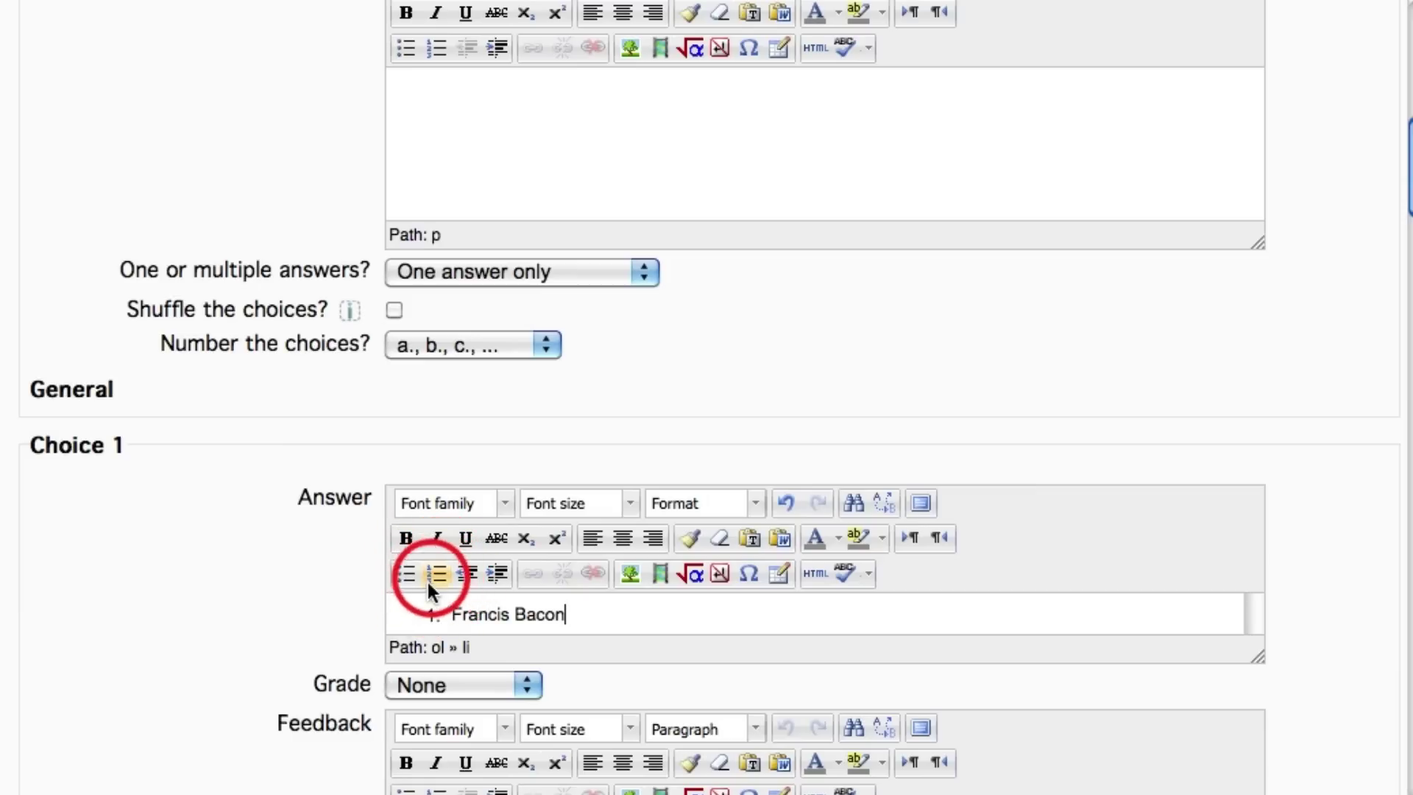
pyautogui.click(429, 573)
pyautogui.scroll(-1, 431, 579)
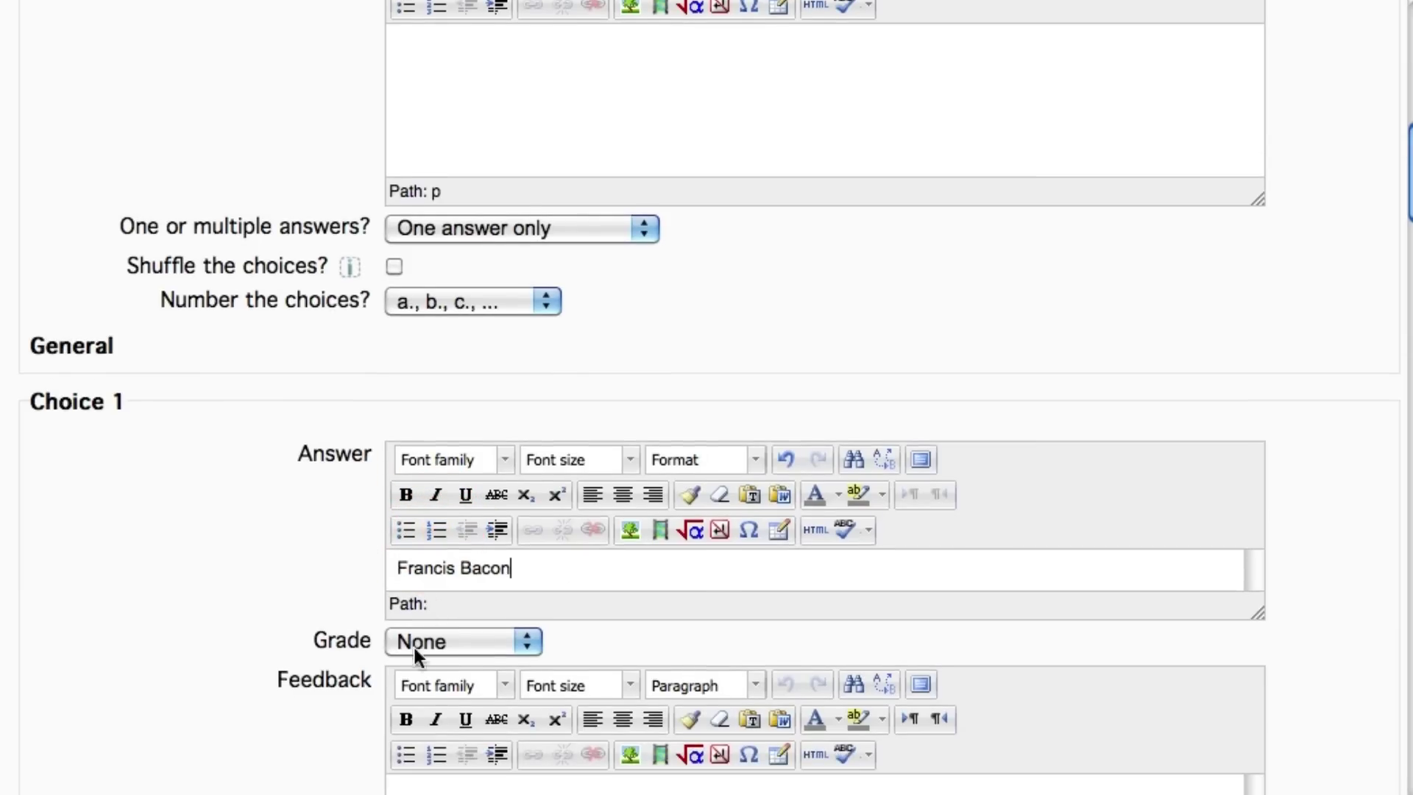
pyautogui.scroll(-3, 473, 658)
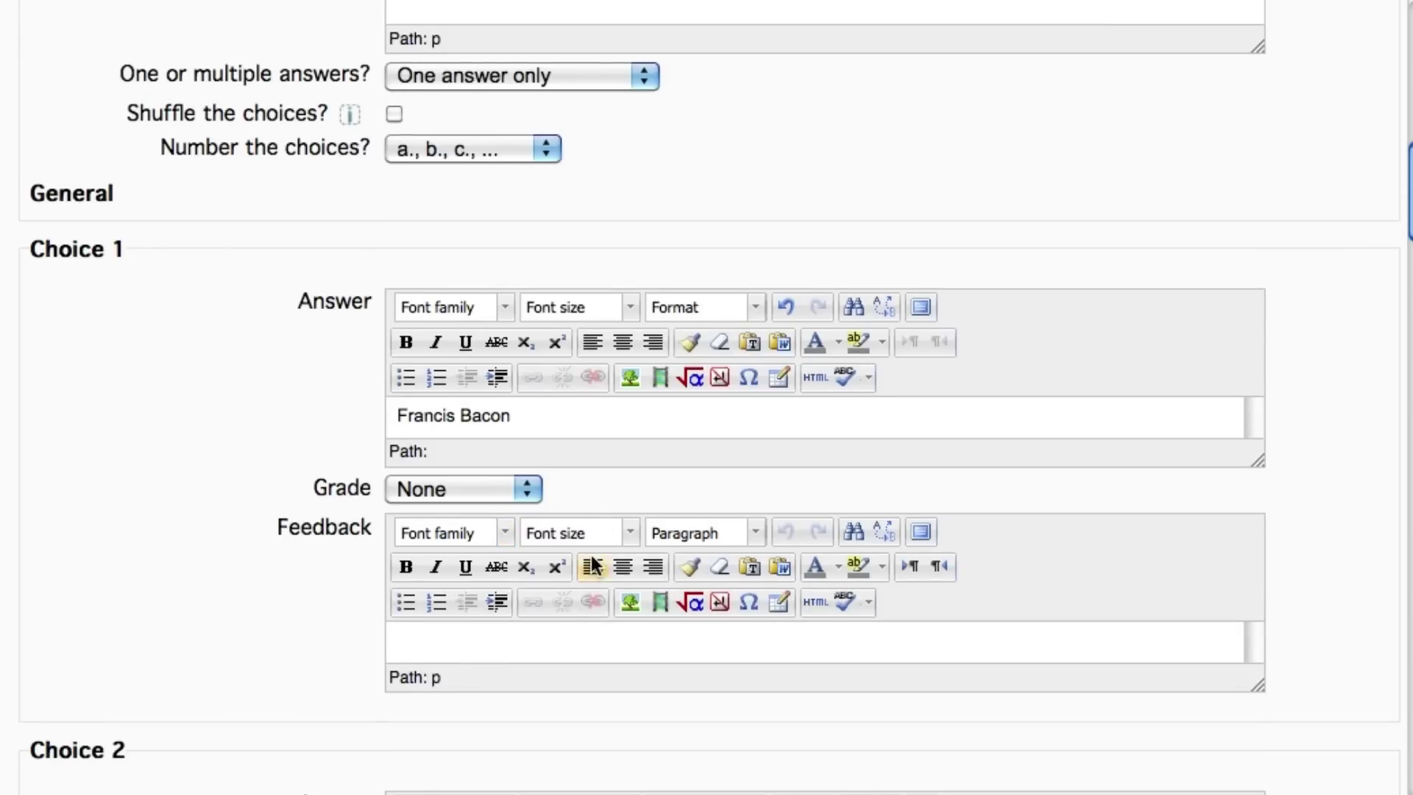
pyautogui.scroll(3, 563, 442)
pyautogui.scroll(2, 542, 426)
pyautogui.scroll(1, 542, 434)
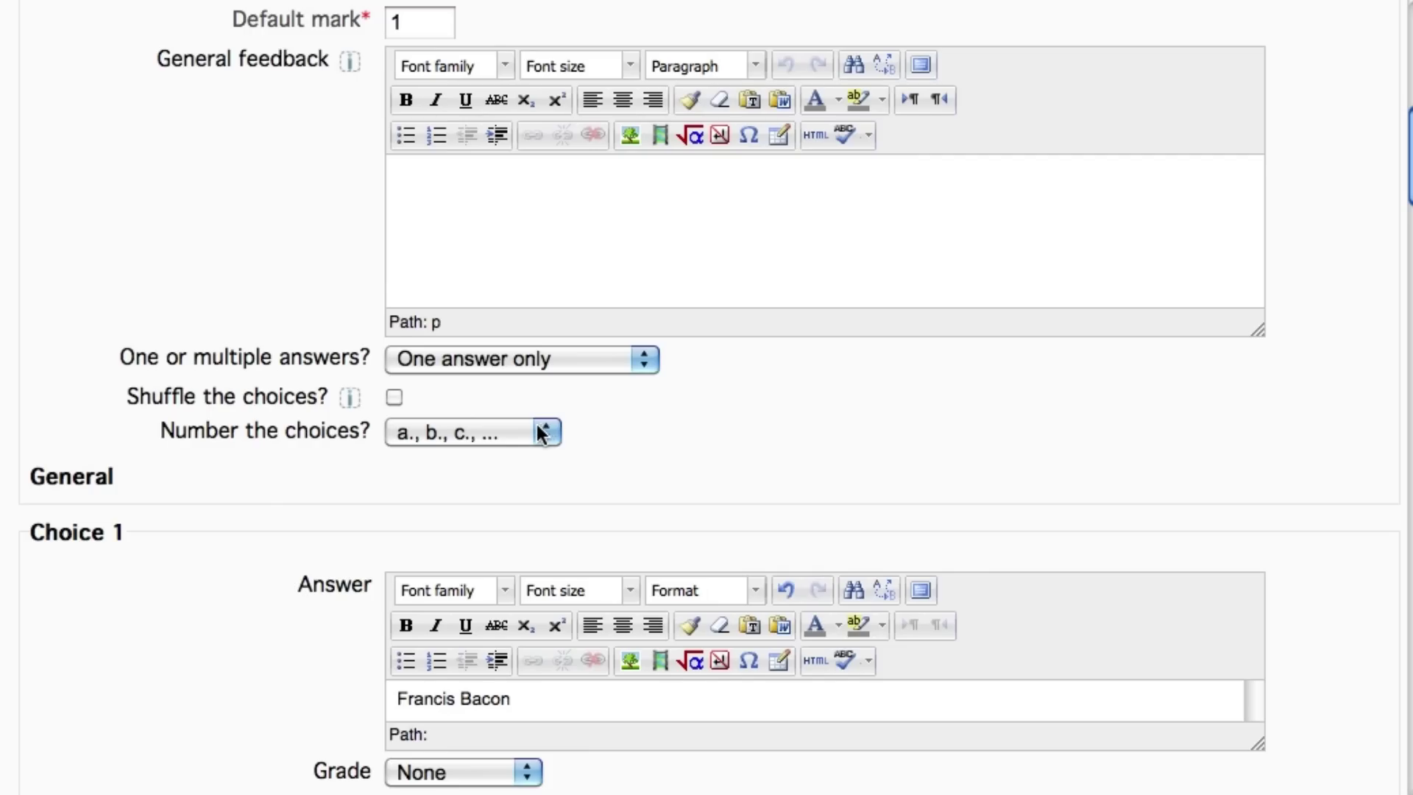
pyautogui.scroll(3, 543, 433)
pyautogui.scroll(3, 538, 433)
pyautogui.scroll(-1, 537, 433)
pyautogui.scroll(-6, 538, 434)
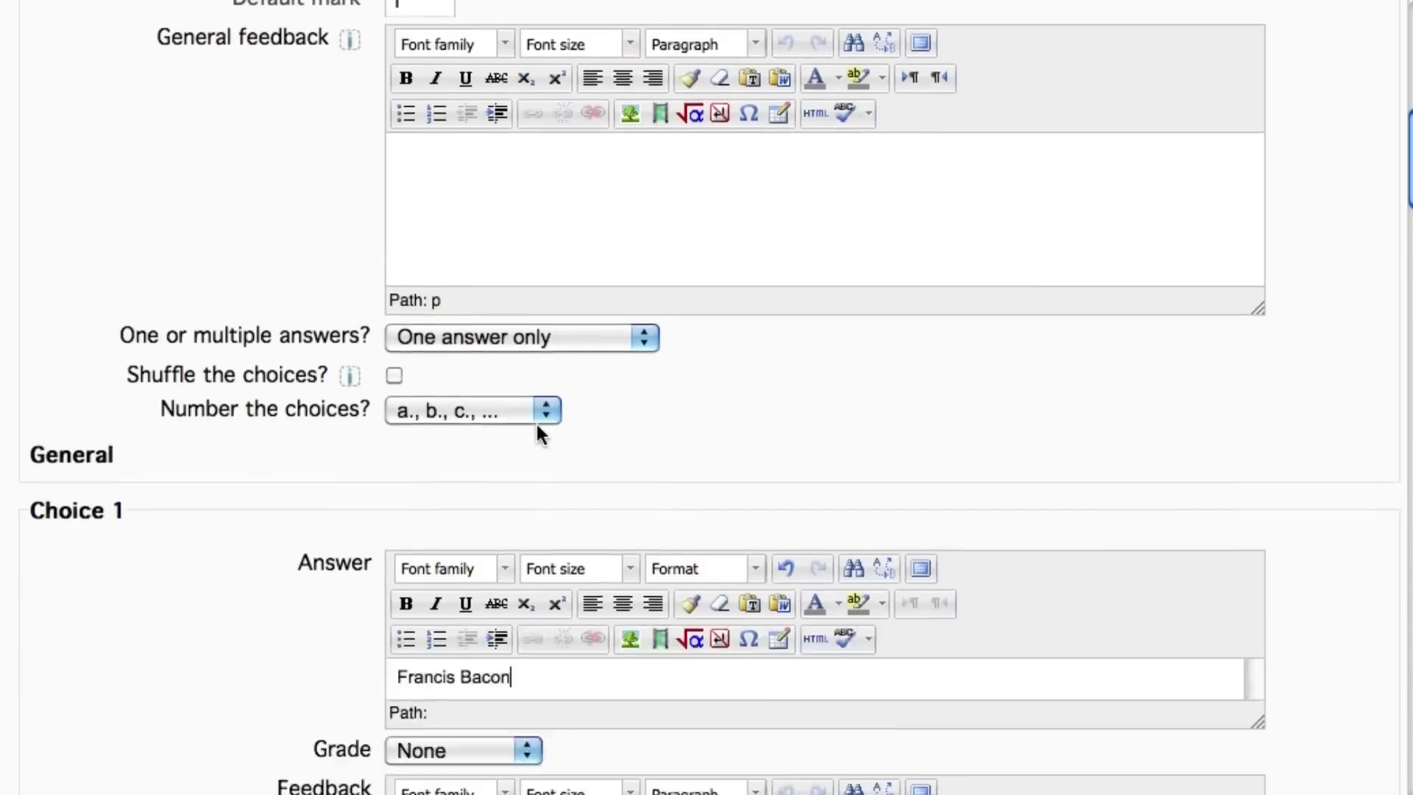
pyautogui.scroll(-2, 538, 434)
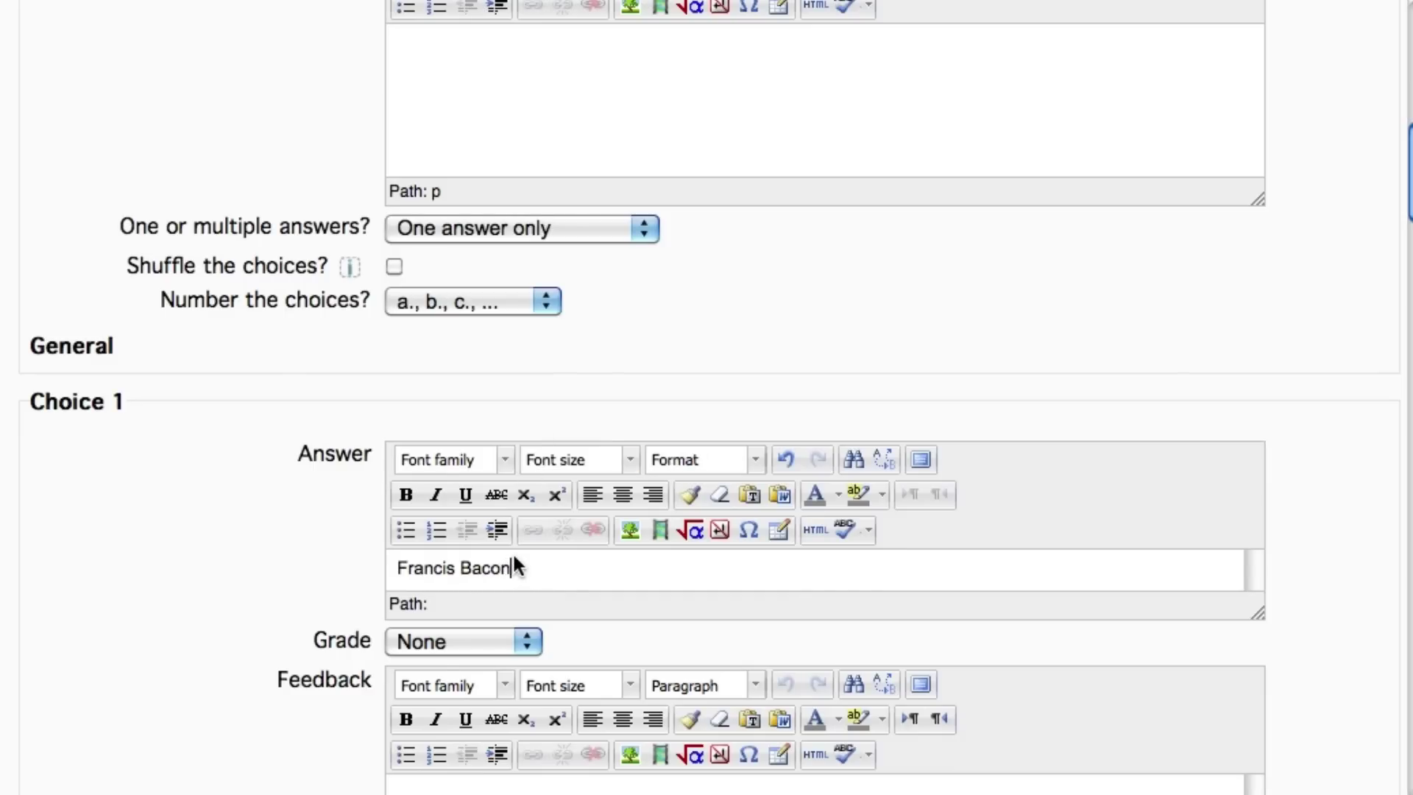
pyautogui.scroll(-2, 509, 572)
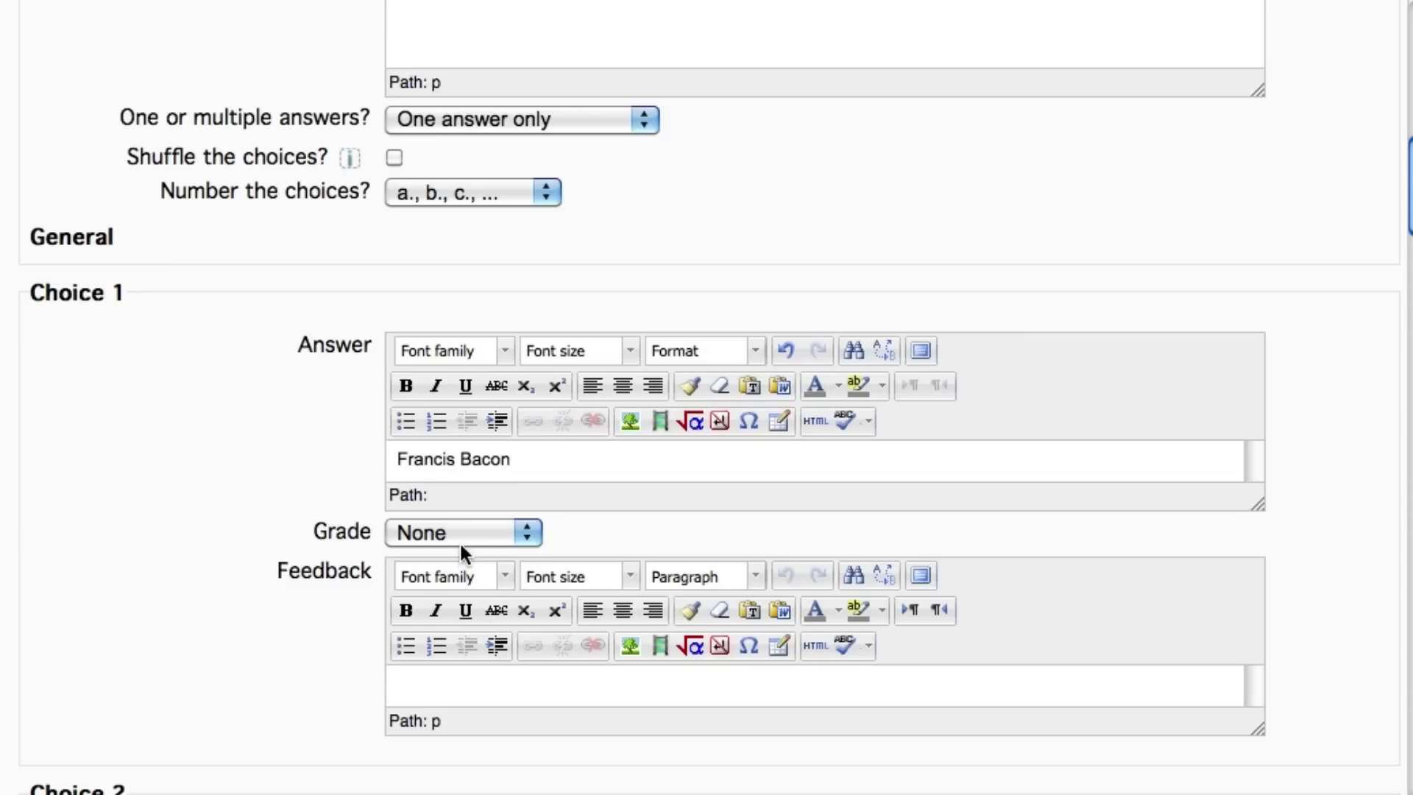
pyautogui.scroll(-1, 460, 538)
pyautogui.scroll(-4, 458, 538)
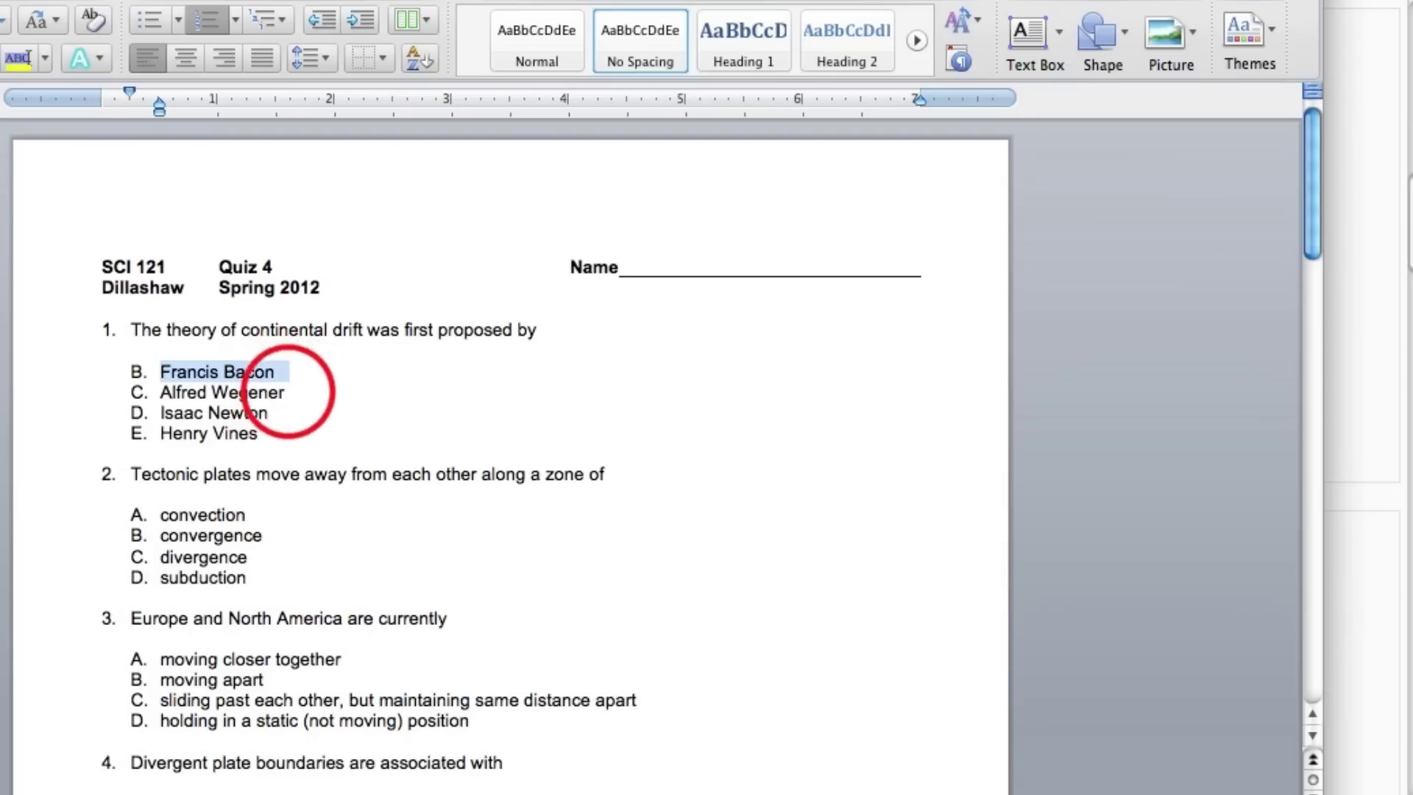
# Step: Copy the answer Alfred Wegener from the Word document
pyautogui.moveTo(284, 392); pyautogui.dragTo(161, 392)
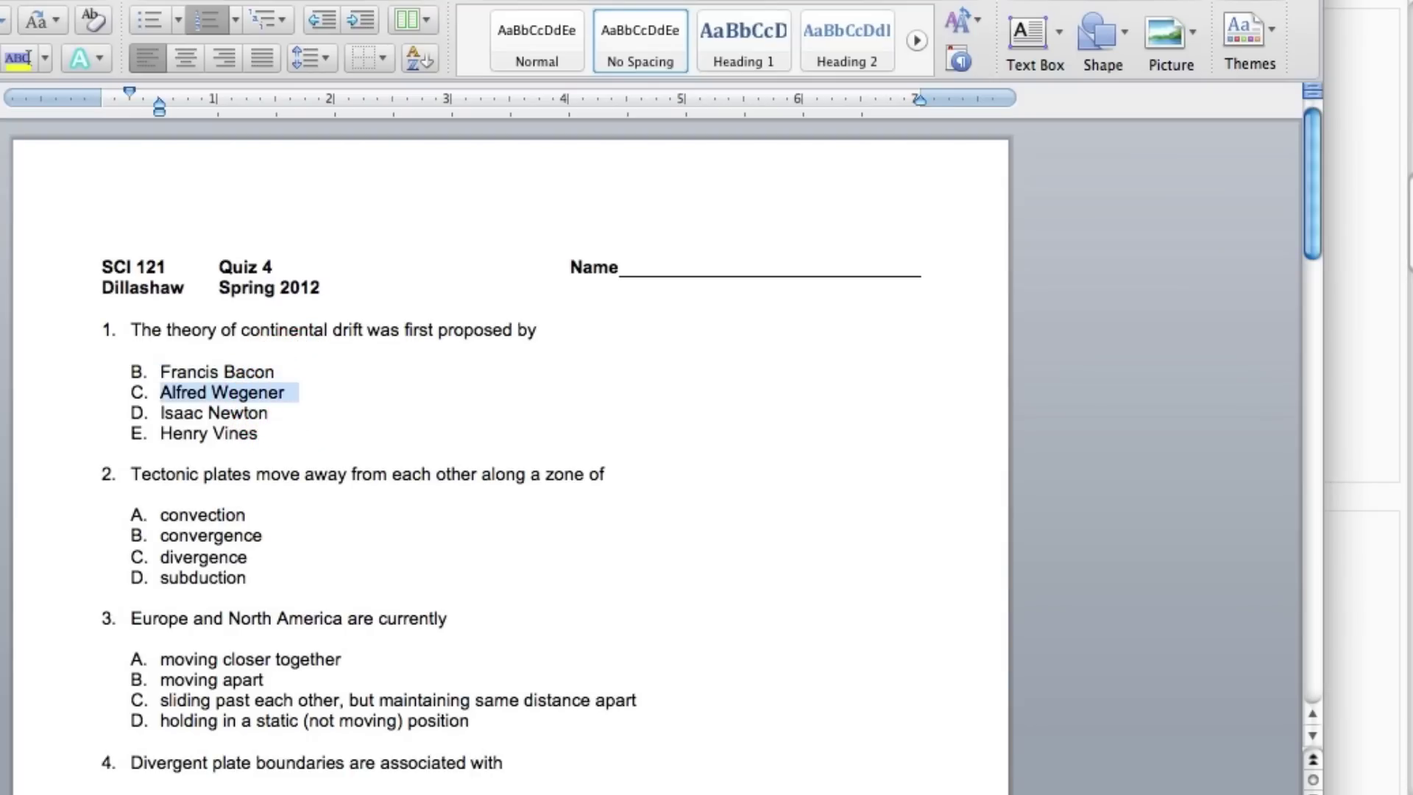
pyautogui.rightClick(186, 392)
pyautogui.click(237, 422)
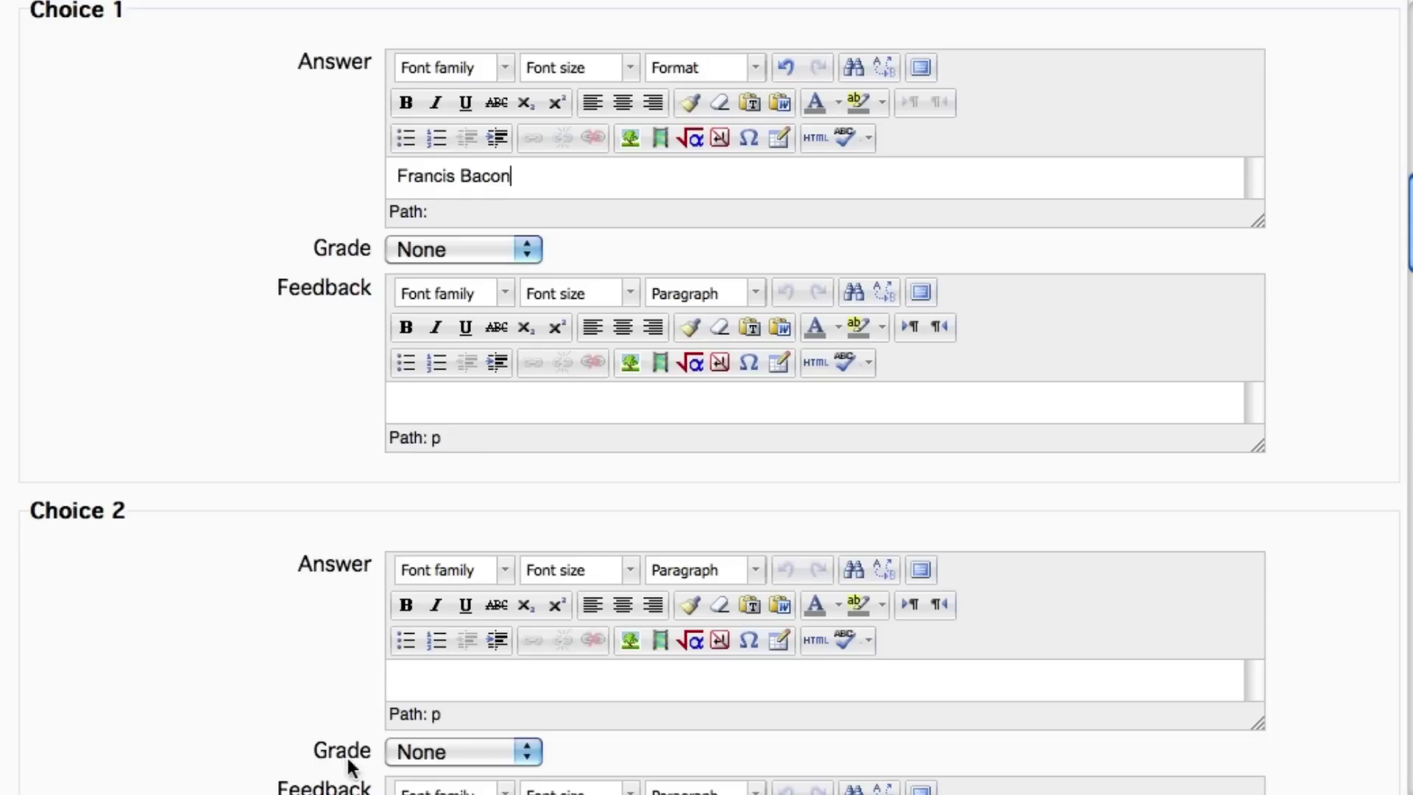
# Step: Paste Alfred Wegener into Choice 2 without list numbering and grade it 100%
pyautogui.click(436, 641)
pyautogui.hotkey('ctrl', 'v')
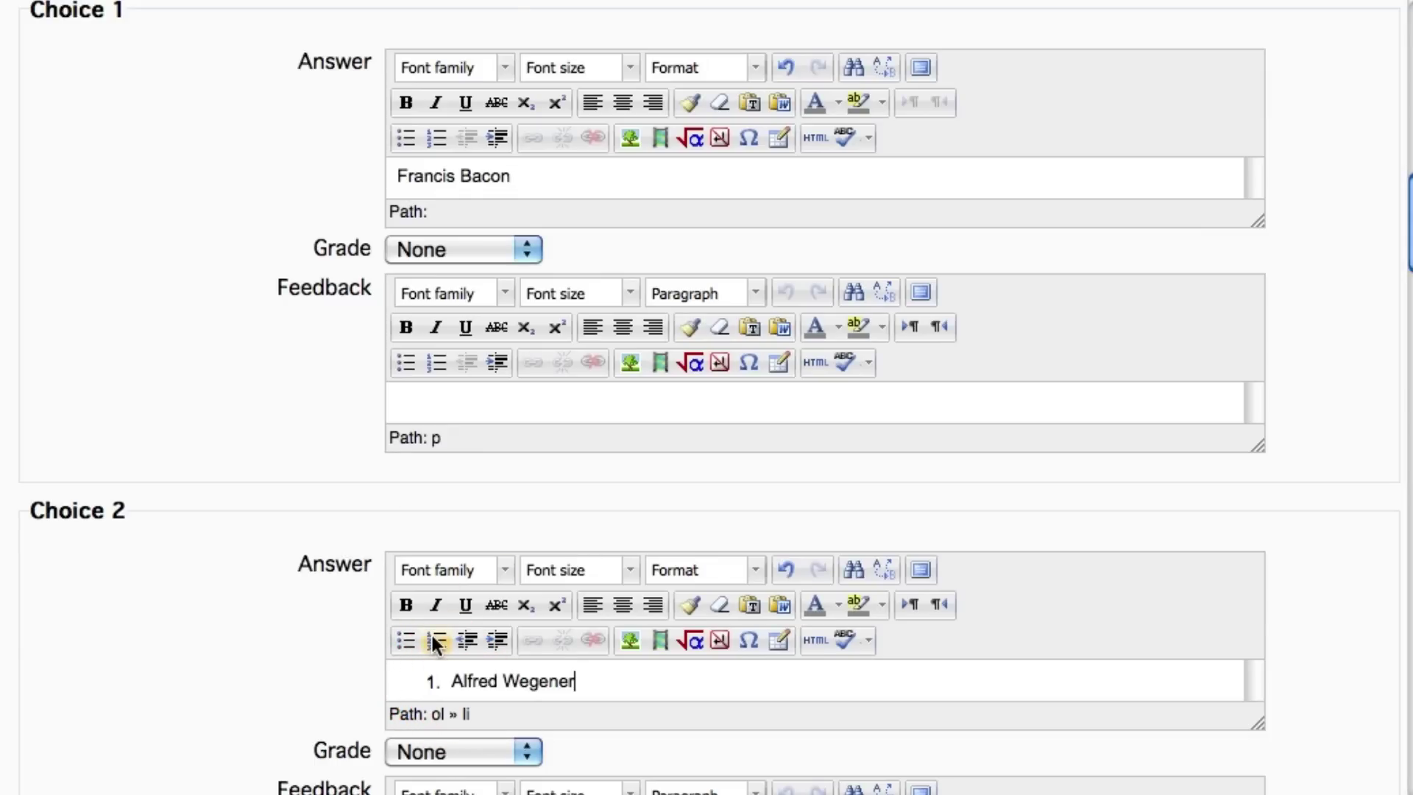
pyautogui.click(440, 642)
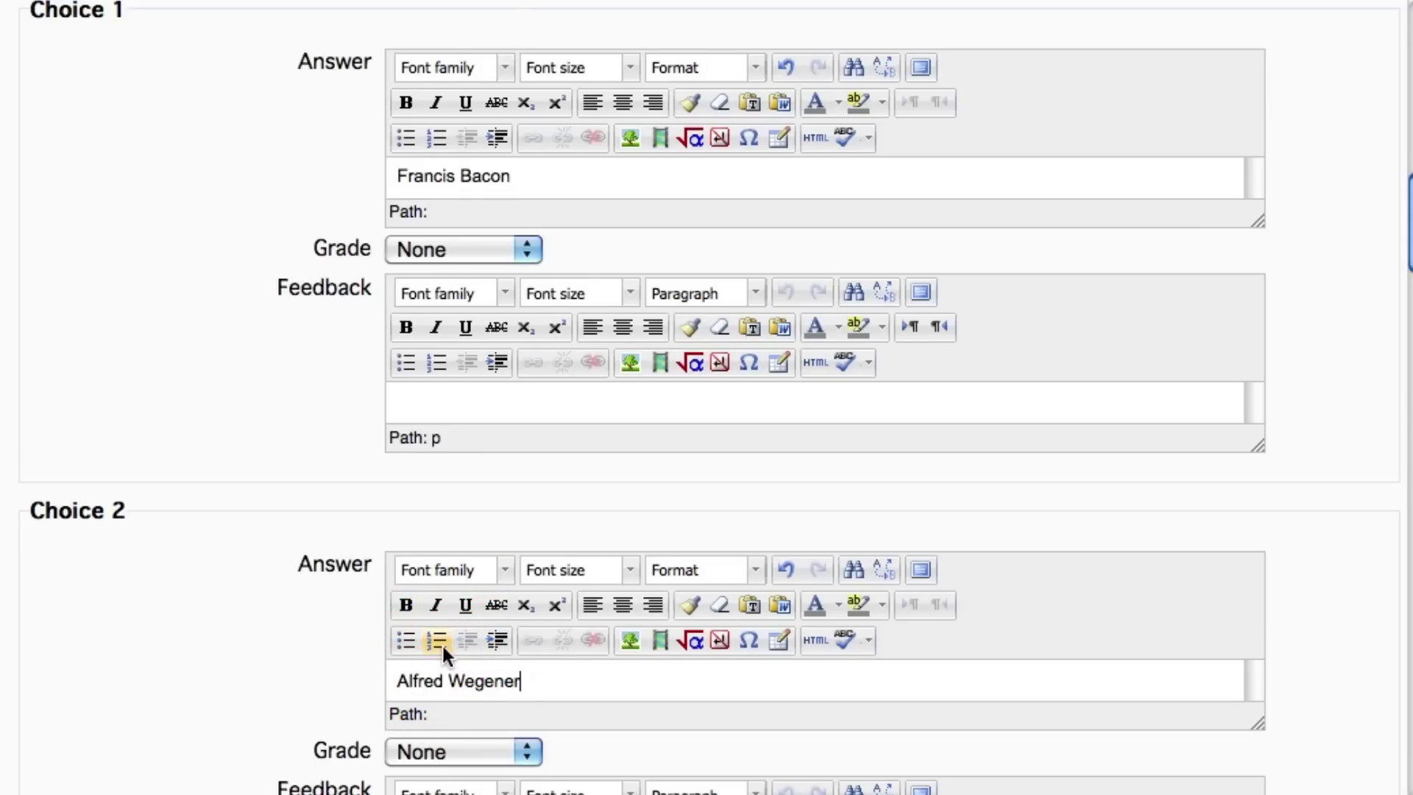
pyautogui.scroll(-3, 443, 642)
pyautogui.scroll(-2, 441, 659)
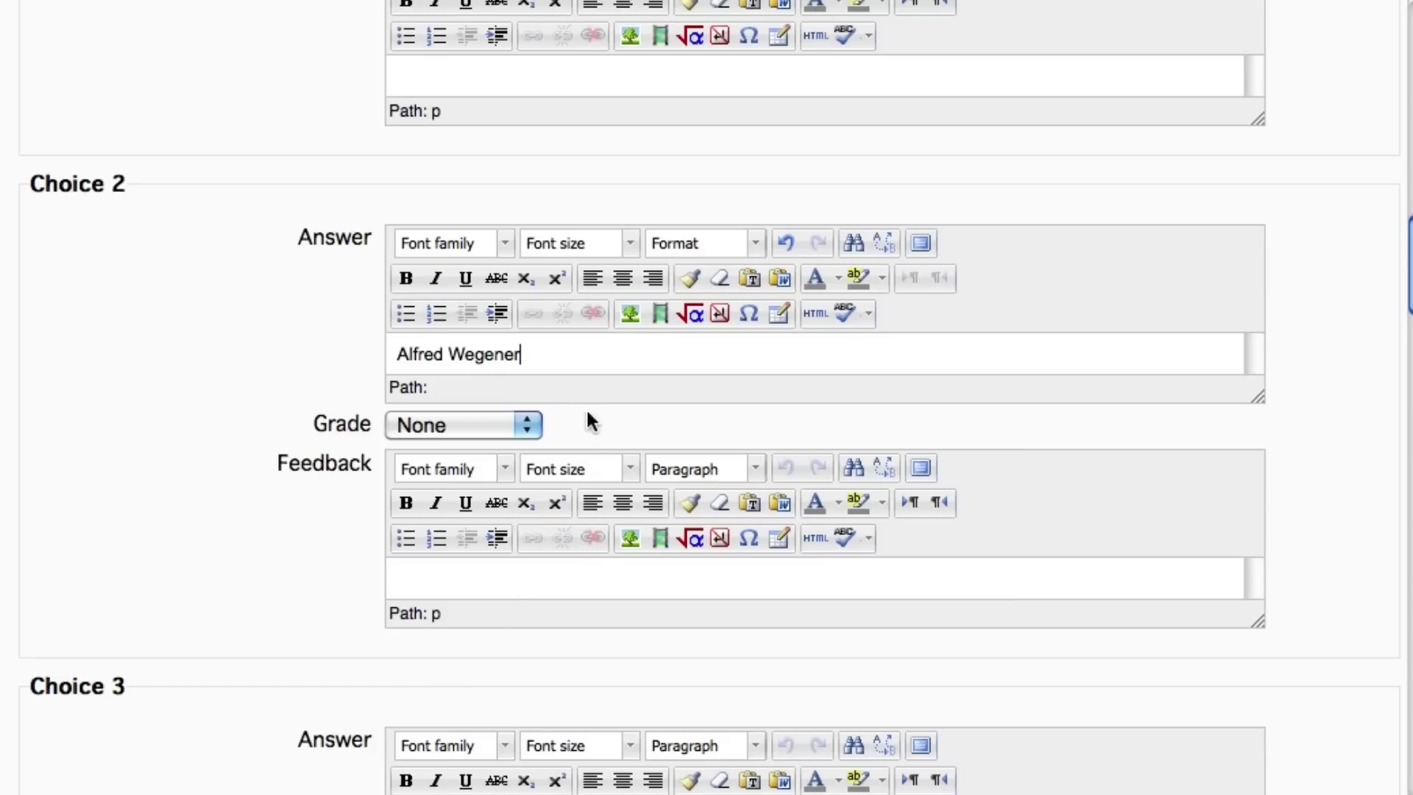
pyautogui.click(527, 424)
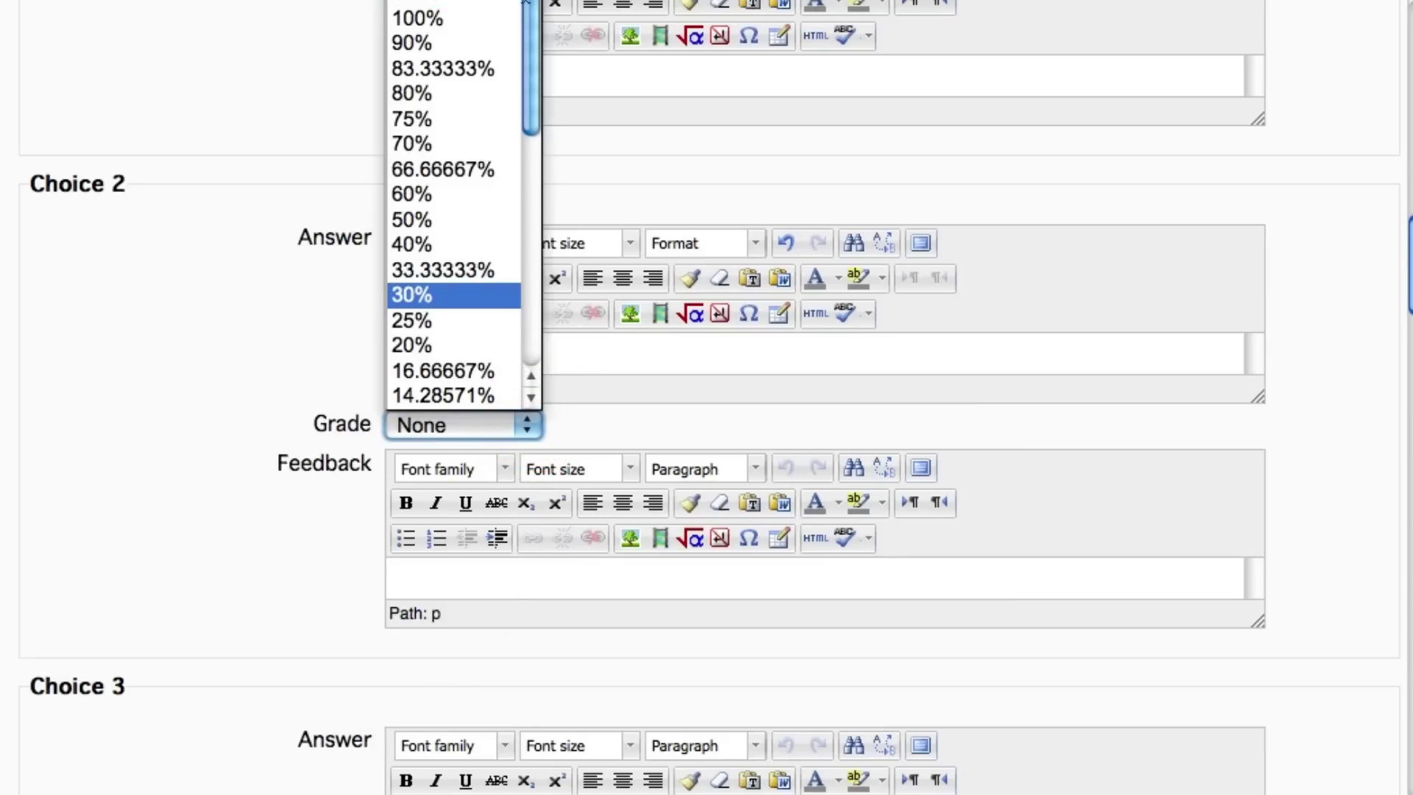
pyautogui.click(418, 18)
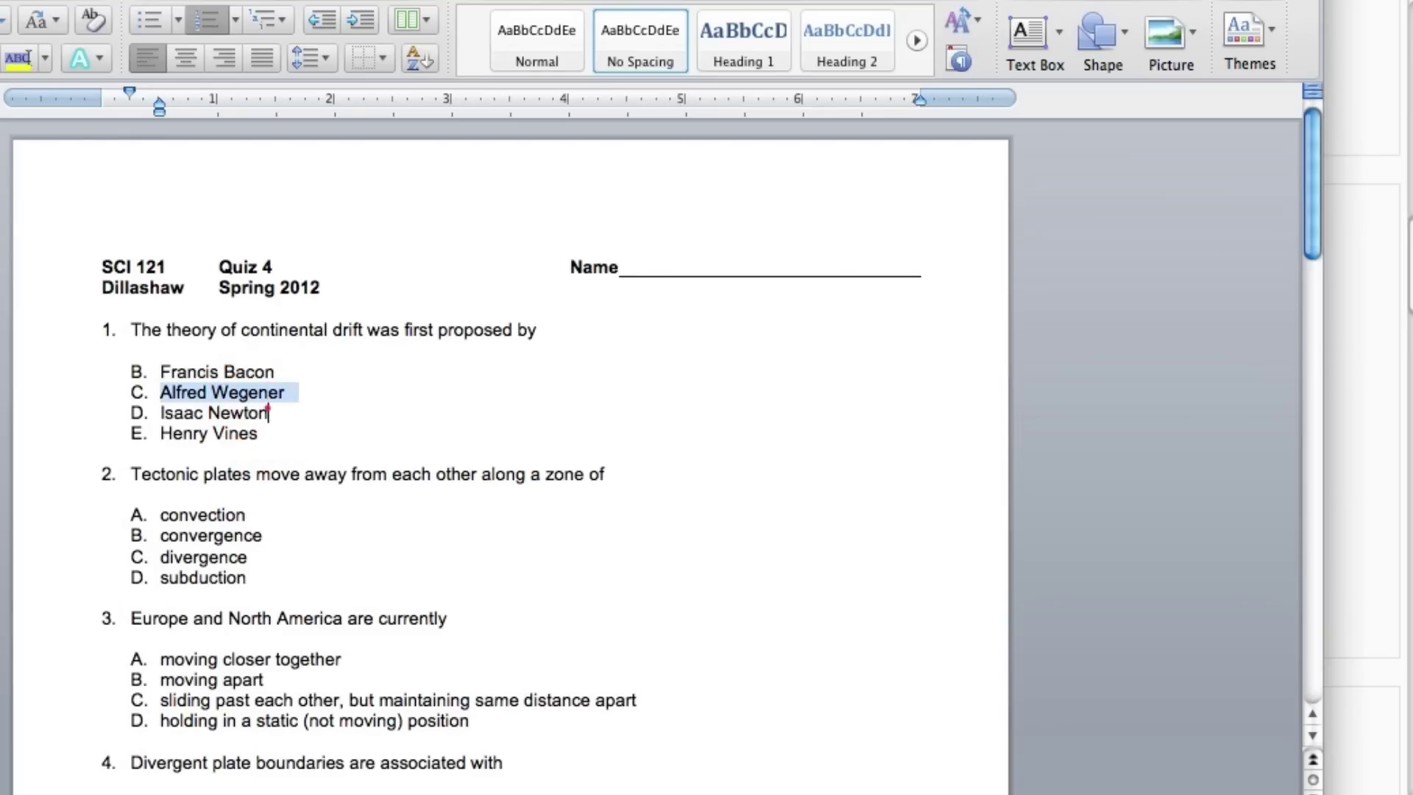
# Step: Copy the answer Isaac Newton from the Word document
pyautogui.moveTo(269, 413); pyautogui.dragTo(160, 413)
pyautogui.rightClick(192, 410)
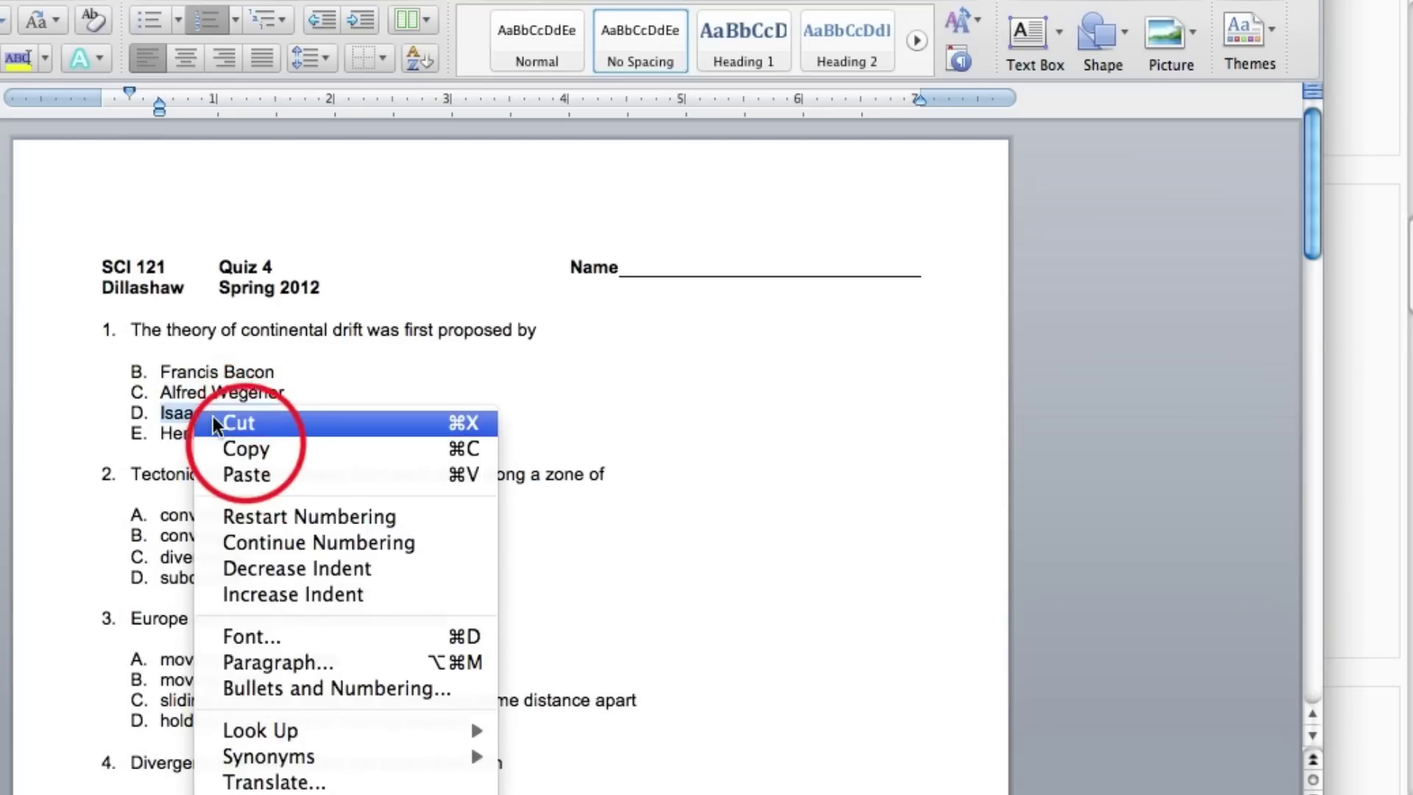
pyautogui.click(248, 450)
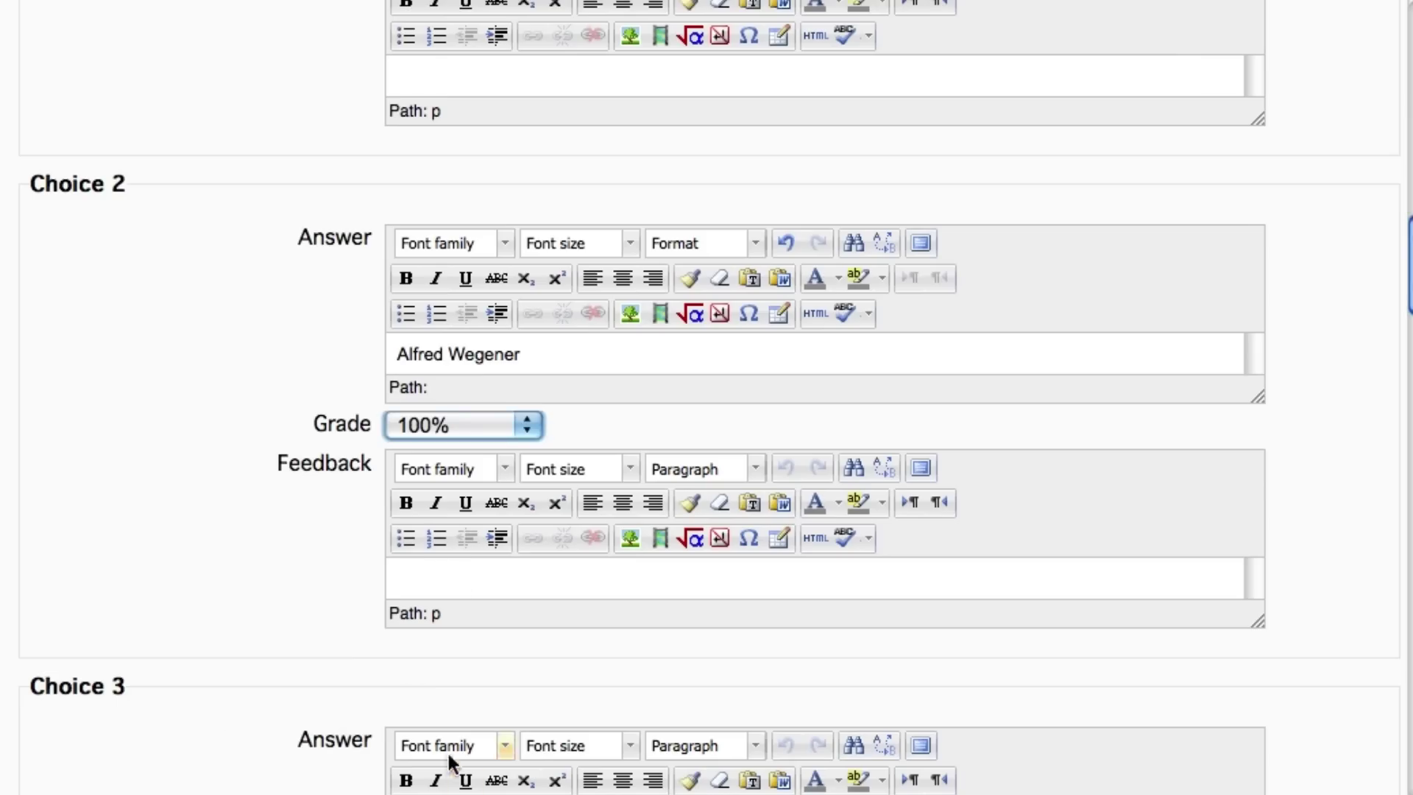
pyautogui.scroll(-2, 447, 751)
# Step: Paste Isaac Newton into the Choice 3 answer and remove its list numbering
pyautogui.click(442, 739)
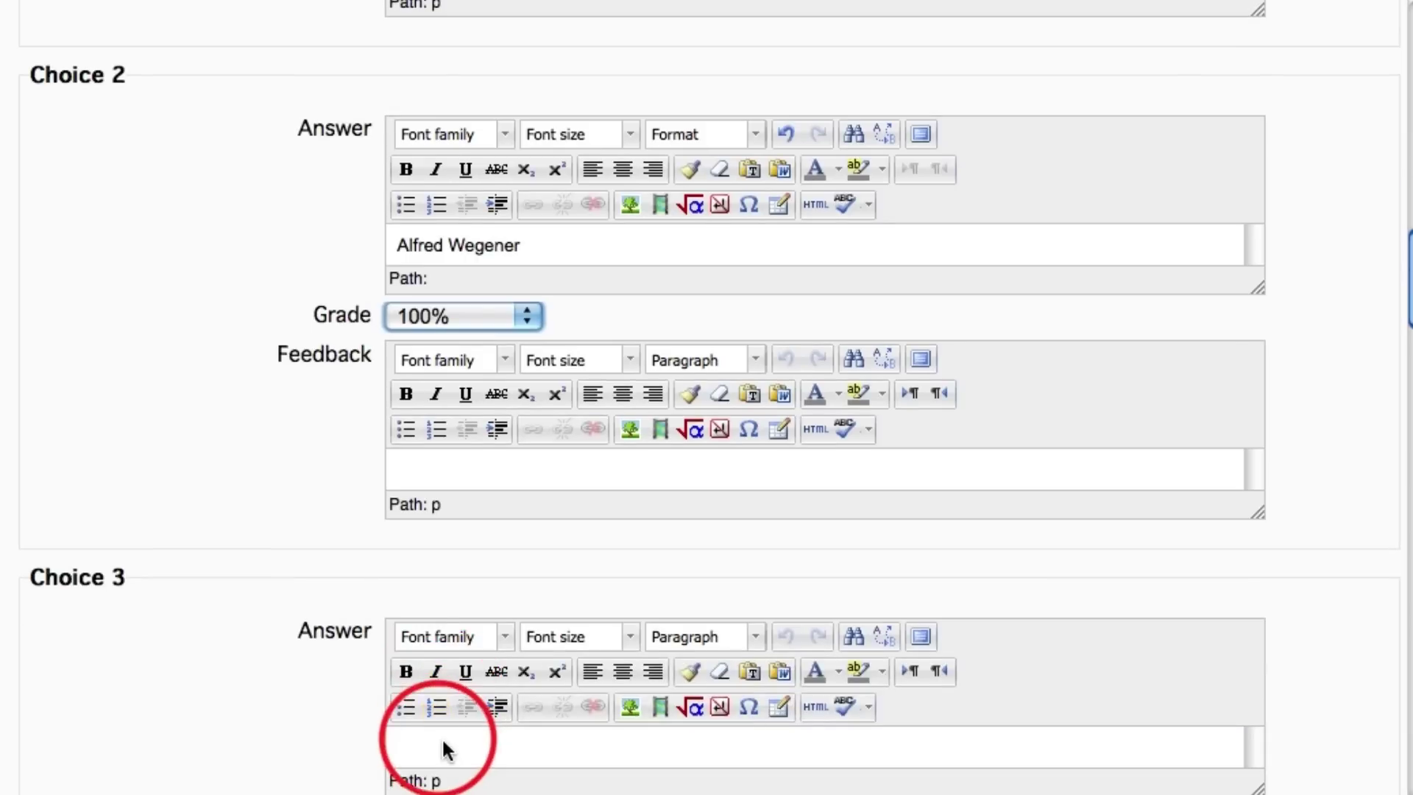
pyautogui.rightClick(439, 749)
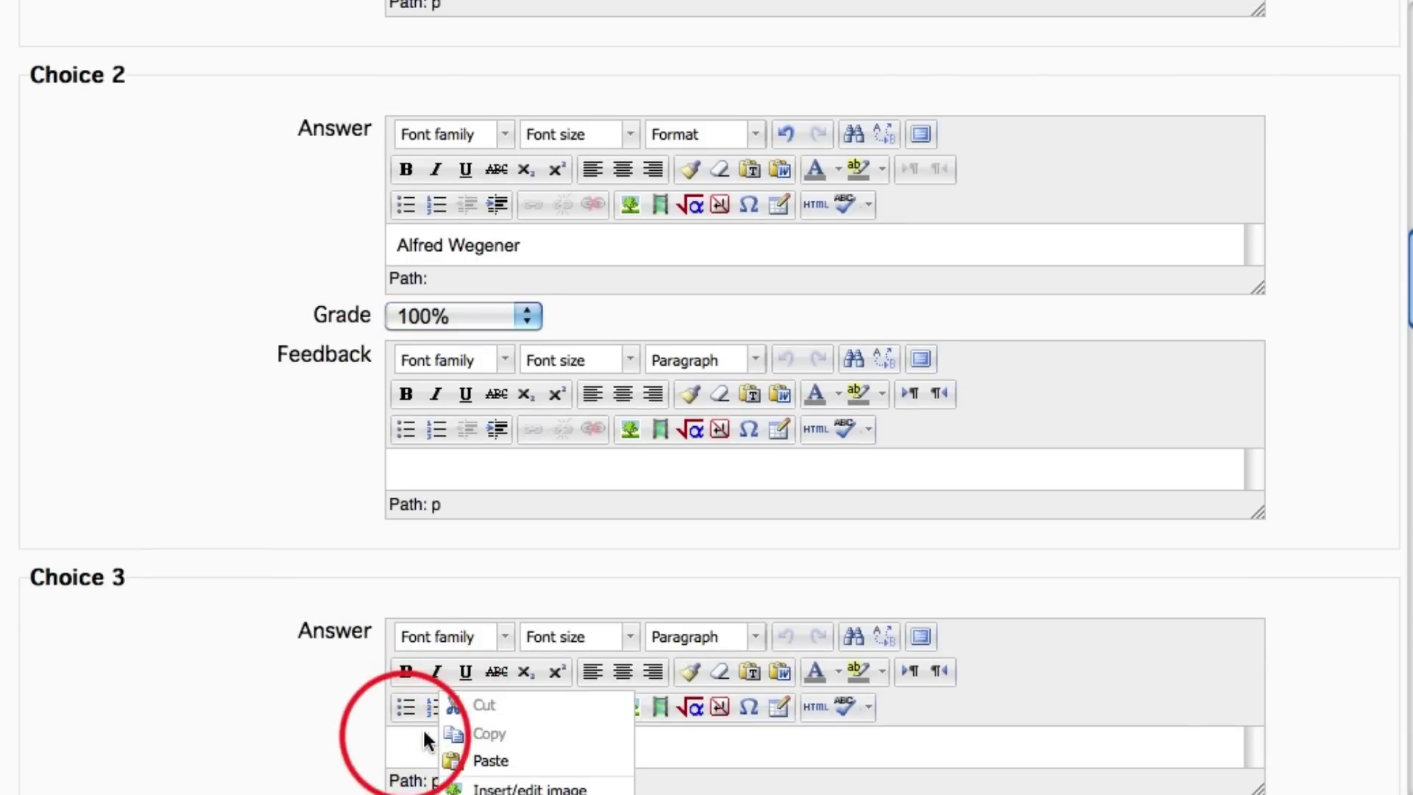
pyautogui.click(405, 747)
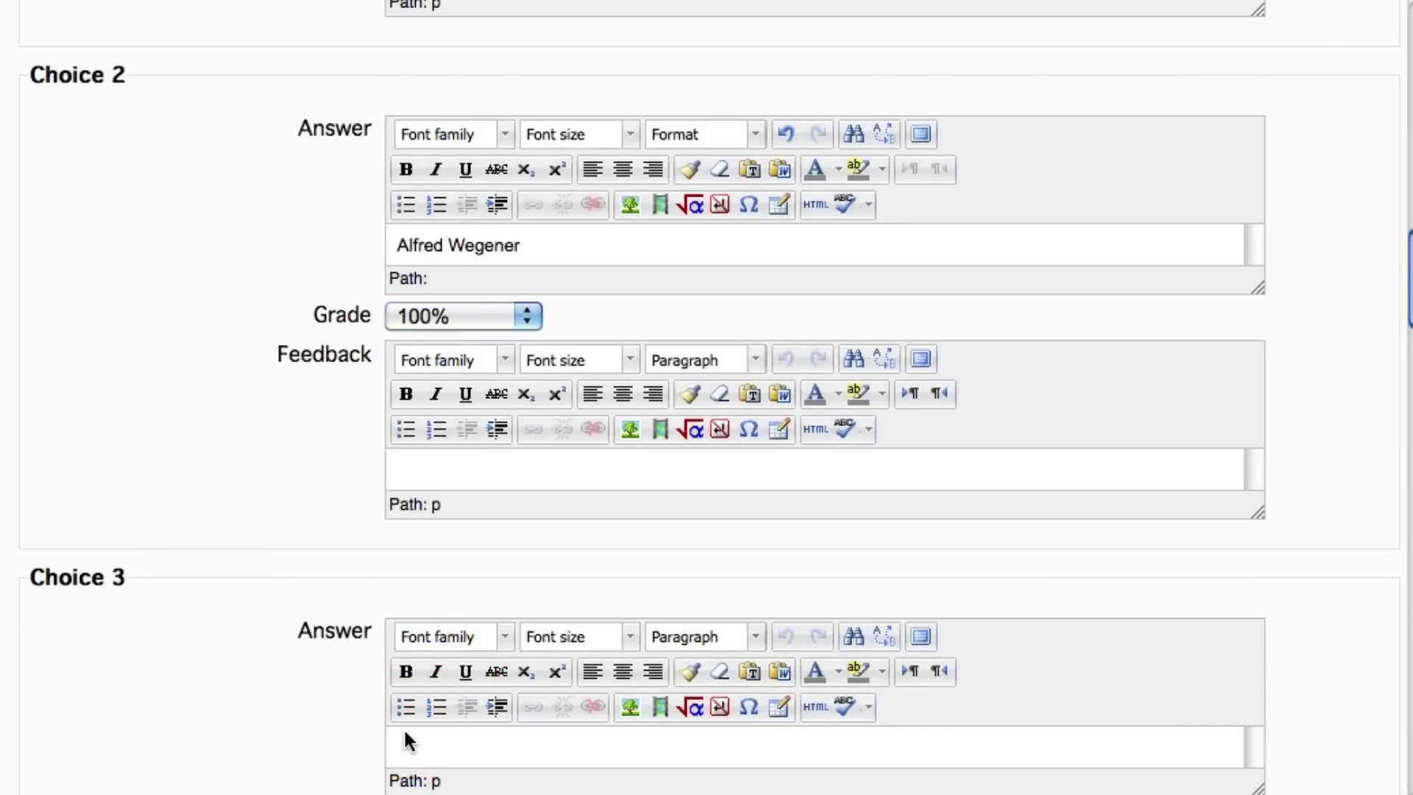
pyautogui.hotkey('ctrl', 'v')
pyautogui.click(436, 708)
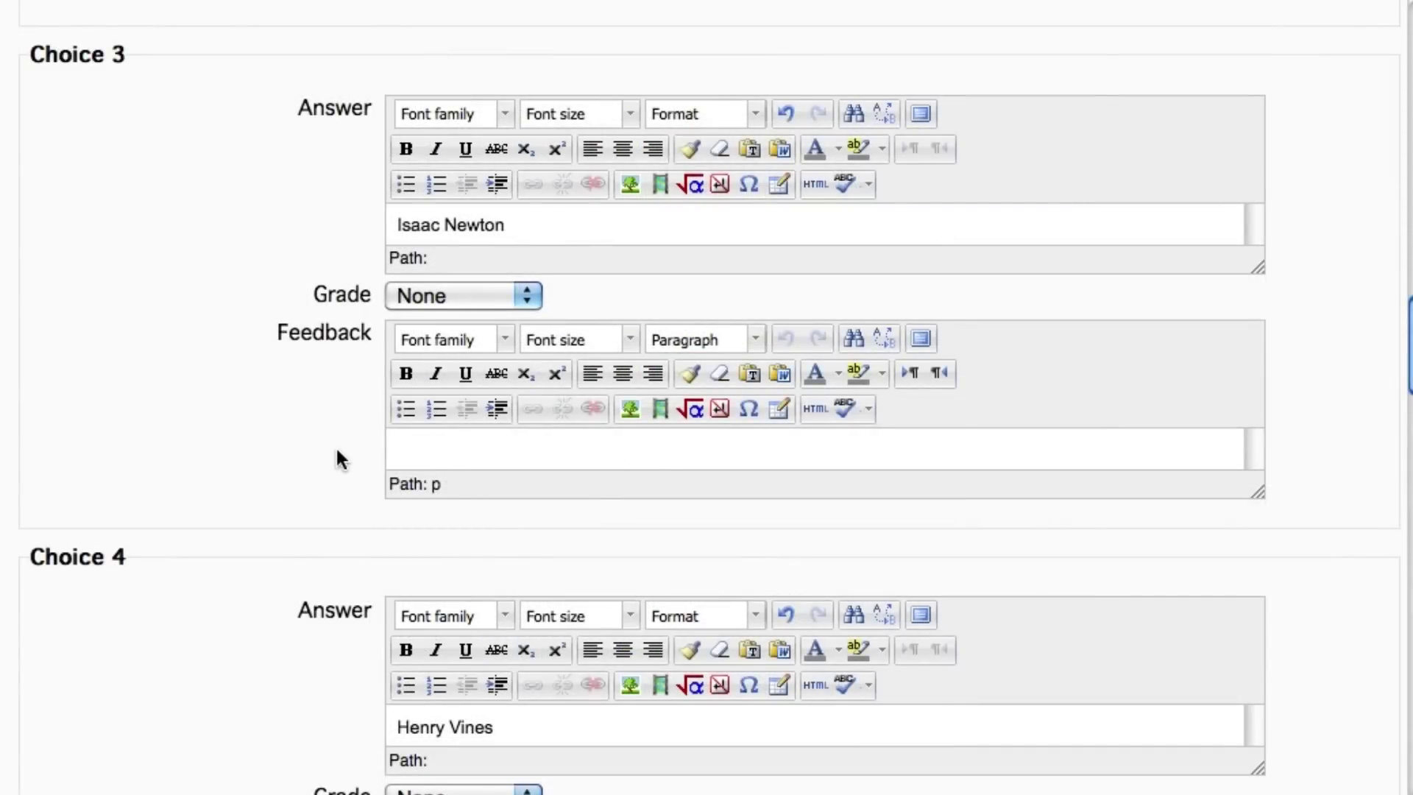
pyautogui.scroll(-1, 337, 451)
pyautogui.scroll(-2, 336, 451)
pyautogui.scroll(-3, 335, 452)
pyautogui.scroll(-5, 333, 453)
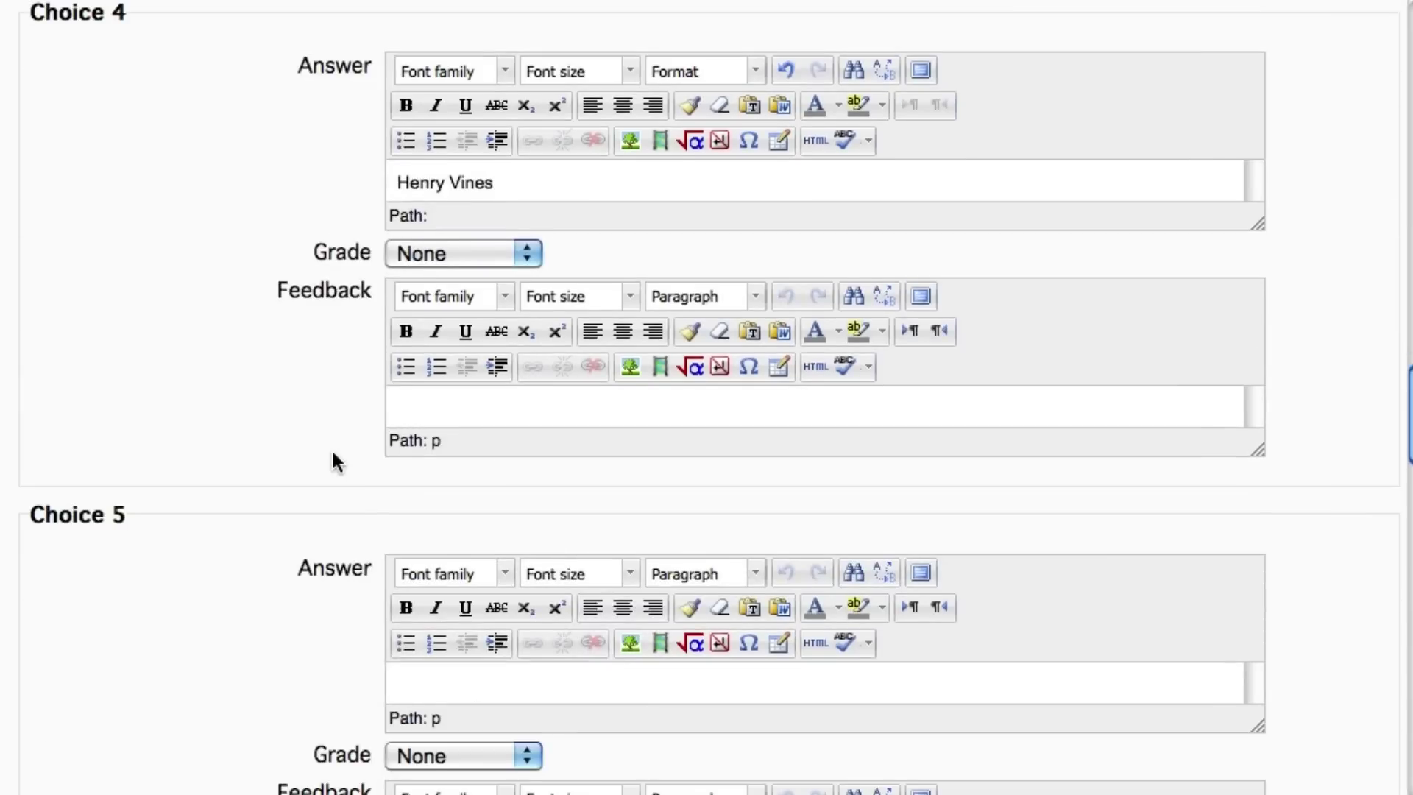
pyautogui.scroll(-4, 333, 455)
pyautogui.scroll(-5, 333, 455)
pyautogui.scroll(-3, 334, 455)
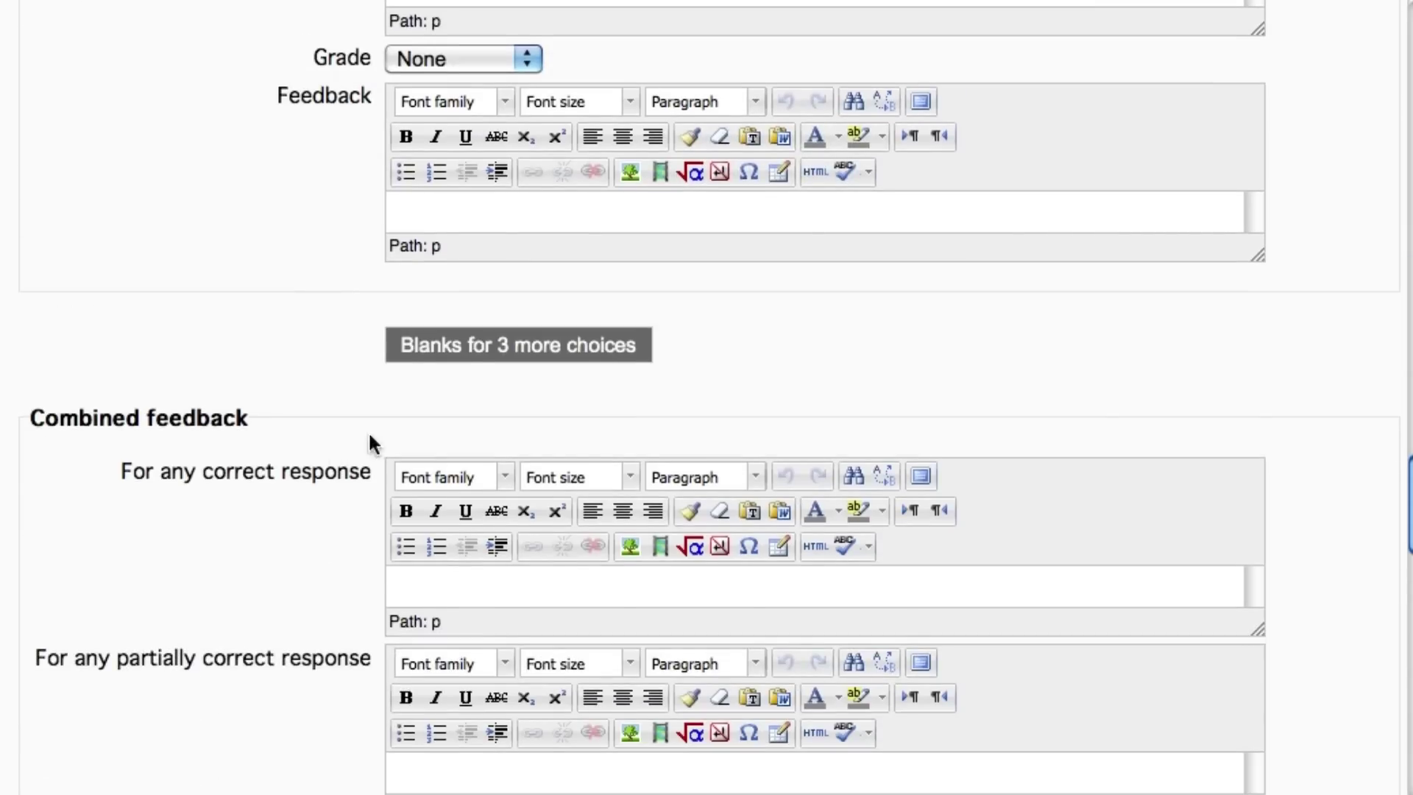
pyautogui.scroll(-1, 277, 391)
pyautogui.scroll(-4, 278, 387)
pyautogui.scroll(-4, 279, 387)
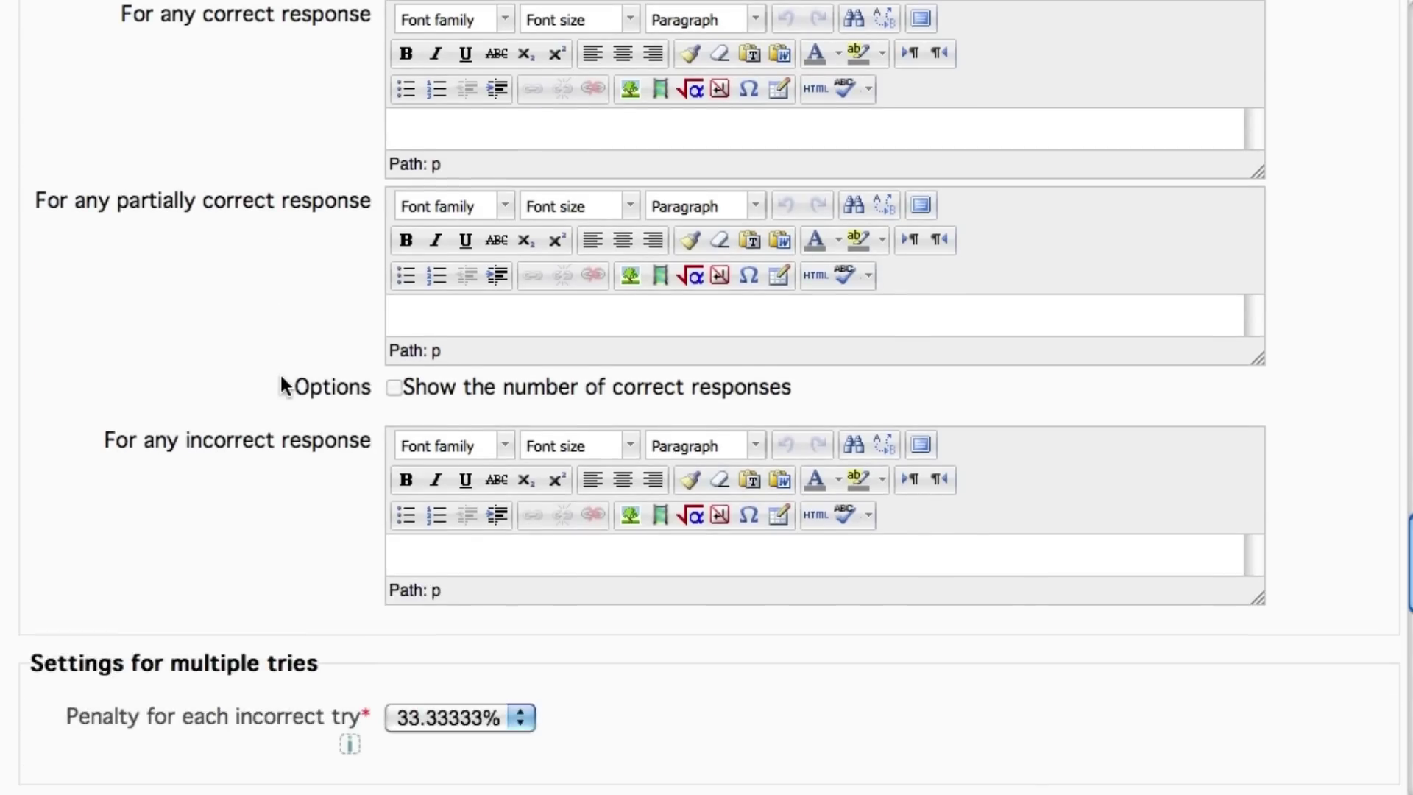
pyautogui.scroll(-2, 281, 384)
pyautogui.scroll(-2, 283, 385)
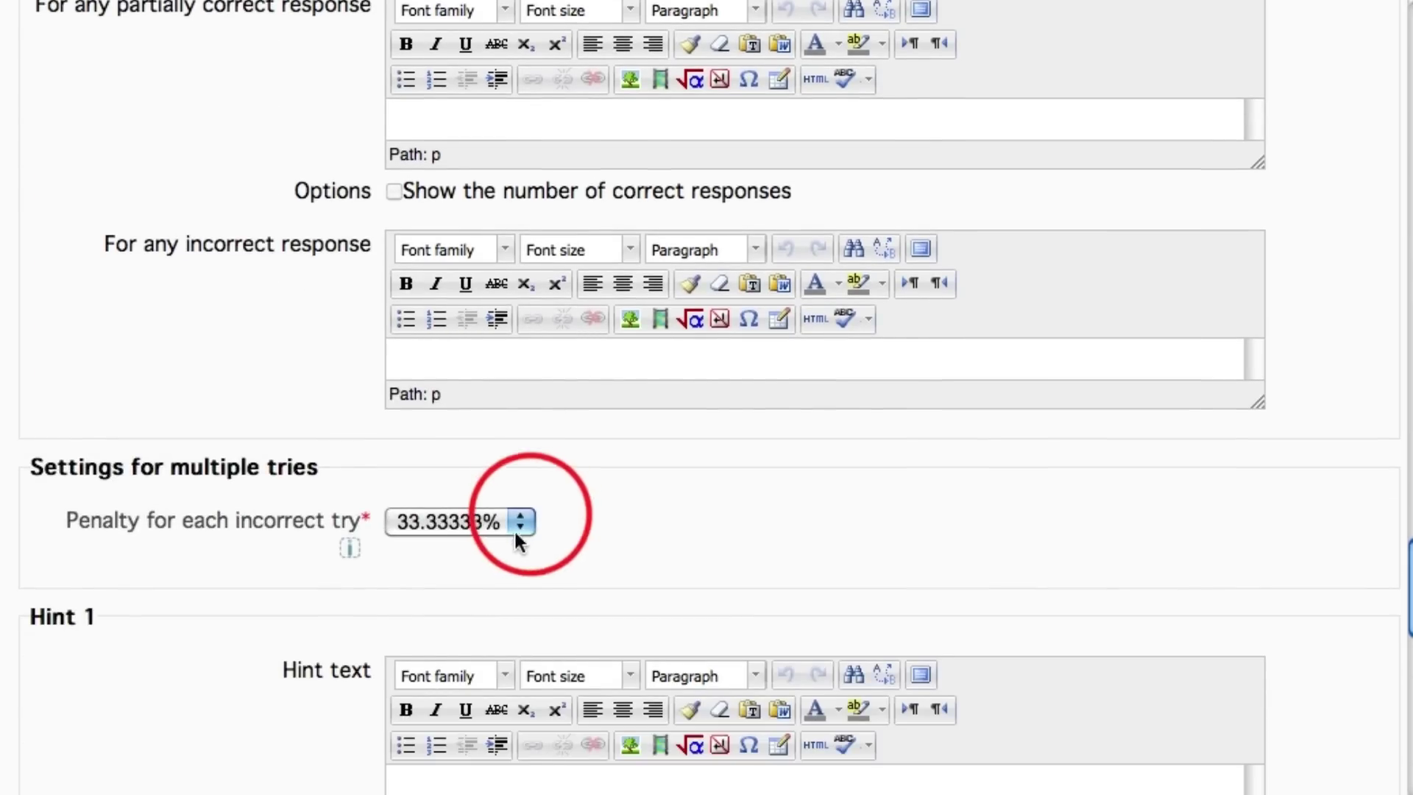
# Step: Change the continental drift question's incorrect-try penalty to 100% and save the question
pyautogui.click(530, 513)
pyautogui.click(474, 544)
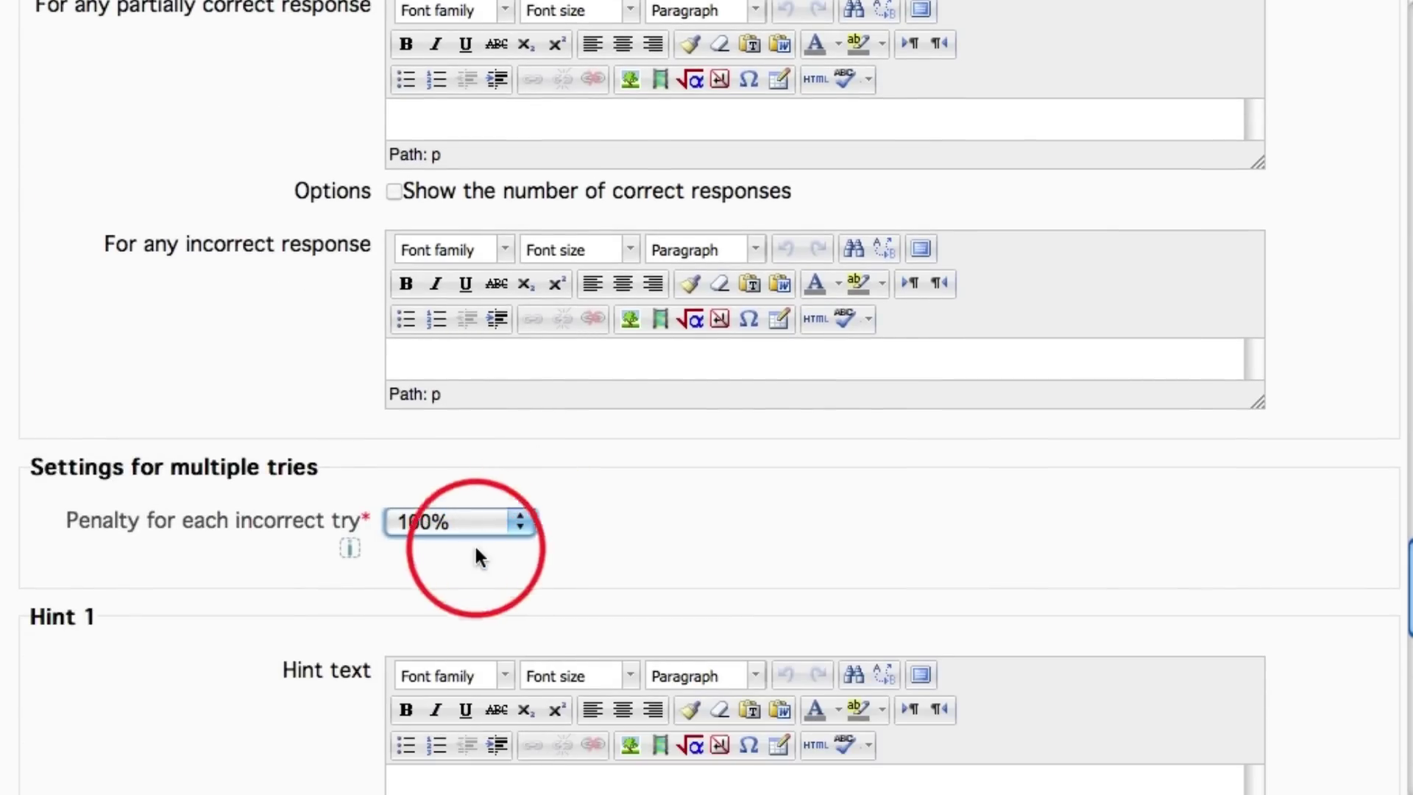
pyautogui.scroll(-2, 473, 546)
pyautogui.scroll(-4, 464, 547)
pyautogui.scroll(-5, 464, 543)
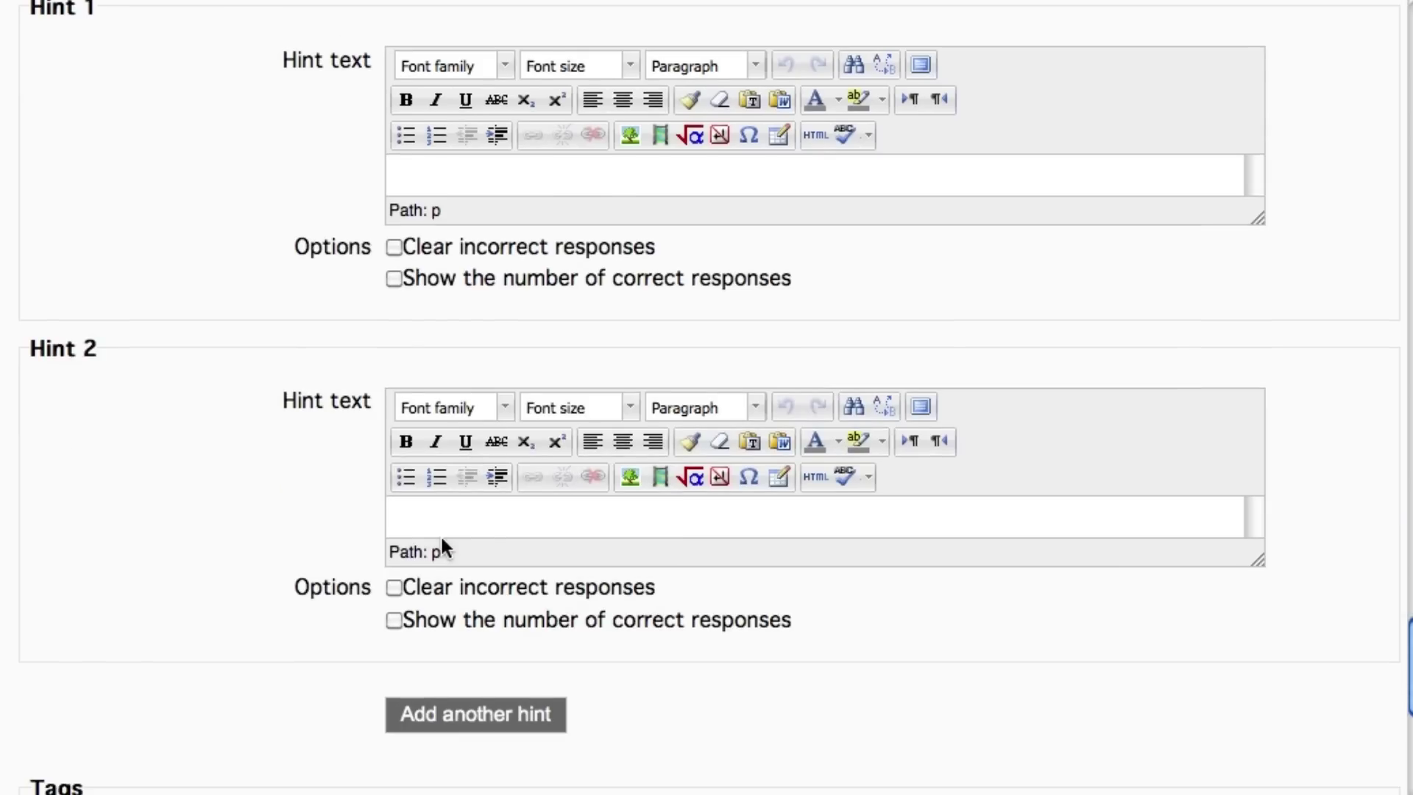
pyautogui.scroll(-6, 488, 749)
pyautogui.scroll(-5, 471, 741)
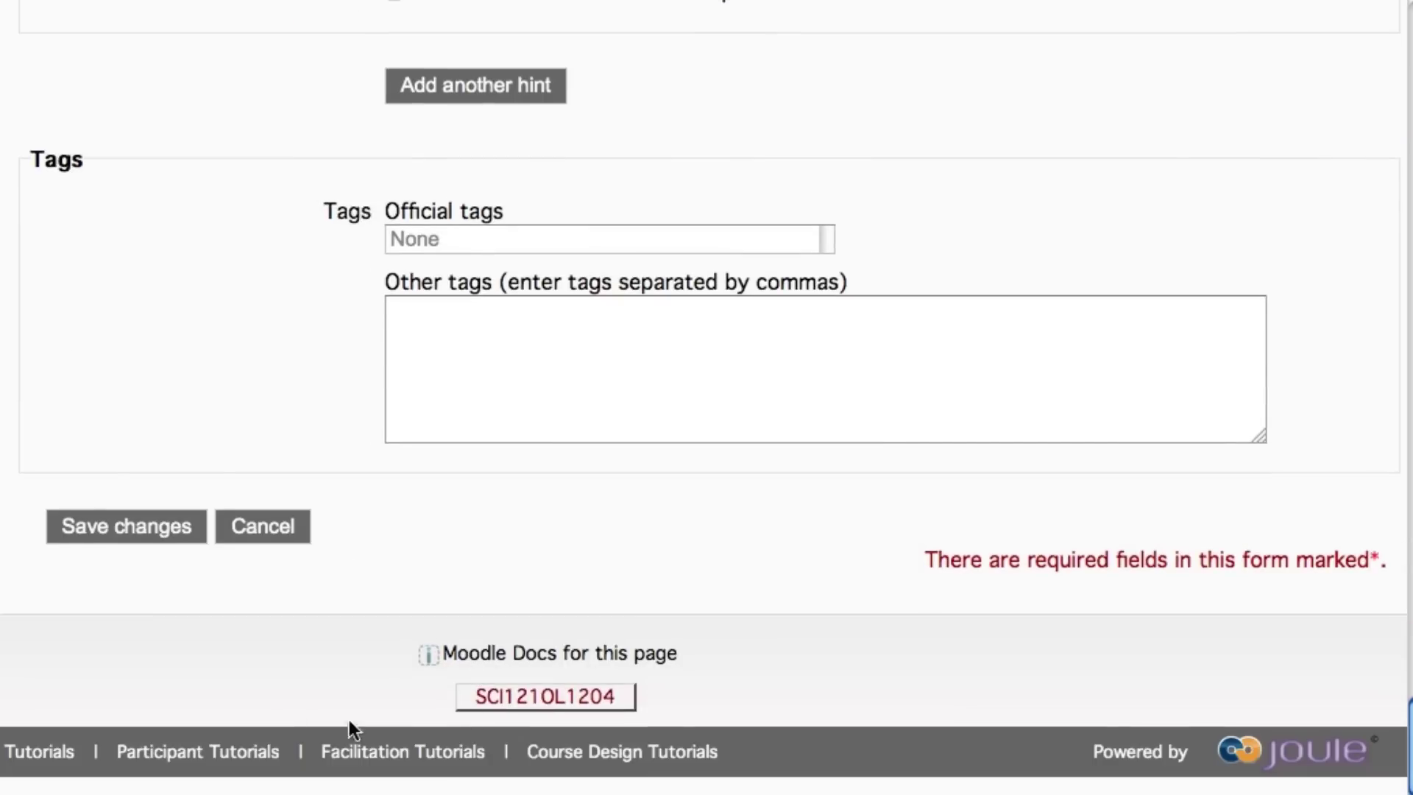
pyautogui.click(158, 528)
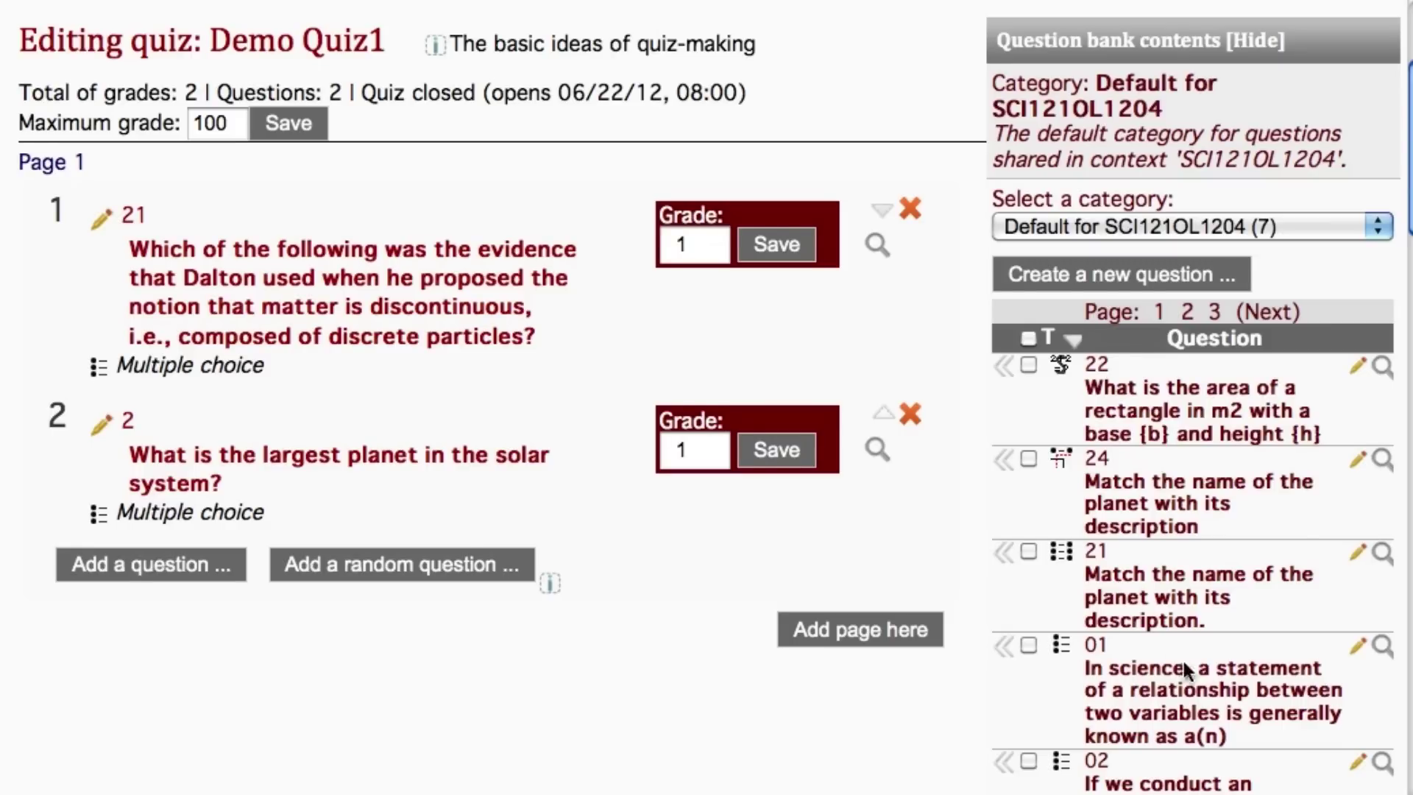
pyautogui.scroll(-3, 1183, 659)
pyautogui.scroll(-4, 1165, 644)
pyautogui.scroll(-4, 1156, 643)
# Step: Select the continental drift question in the question bank and add it to Demo Quiz1
pyautogui.click(1025, 488)
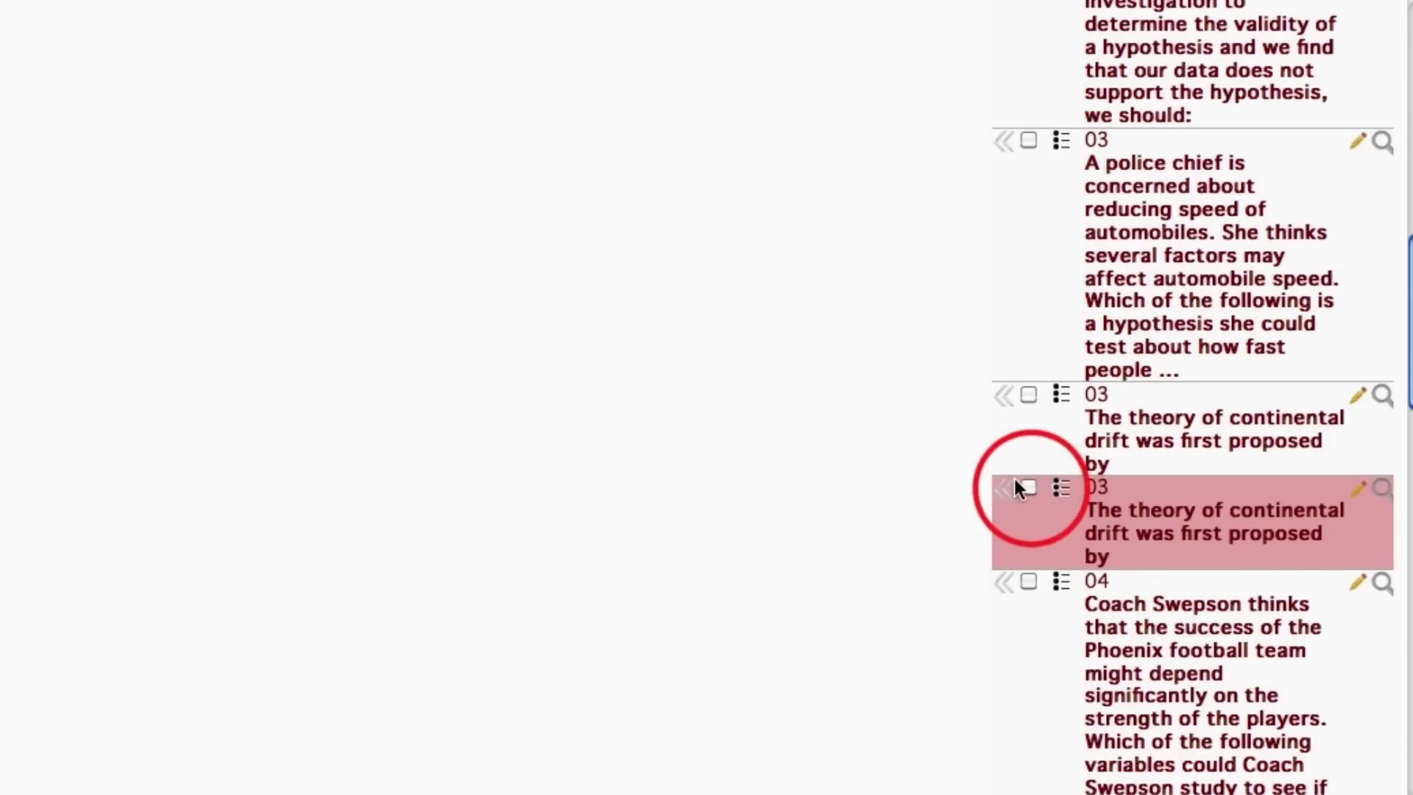
pyautogui.scroll(-1, 1018, 506)
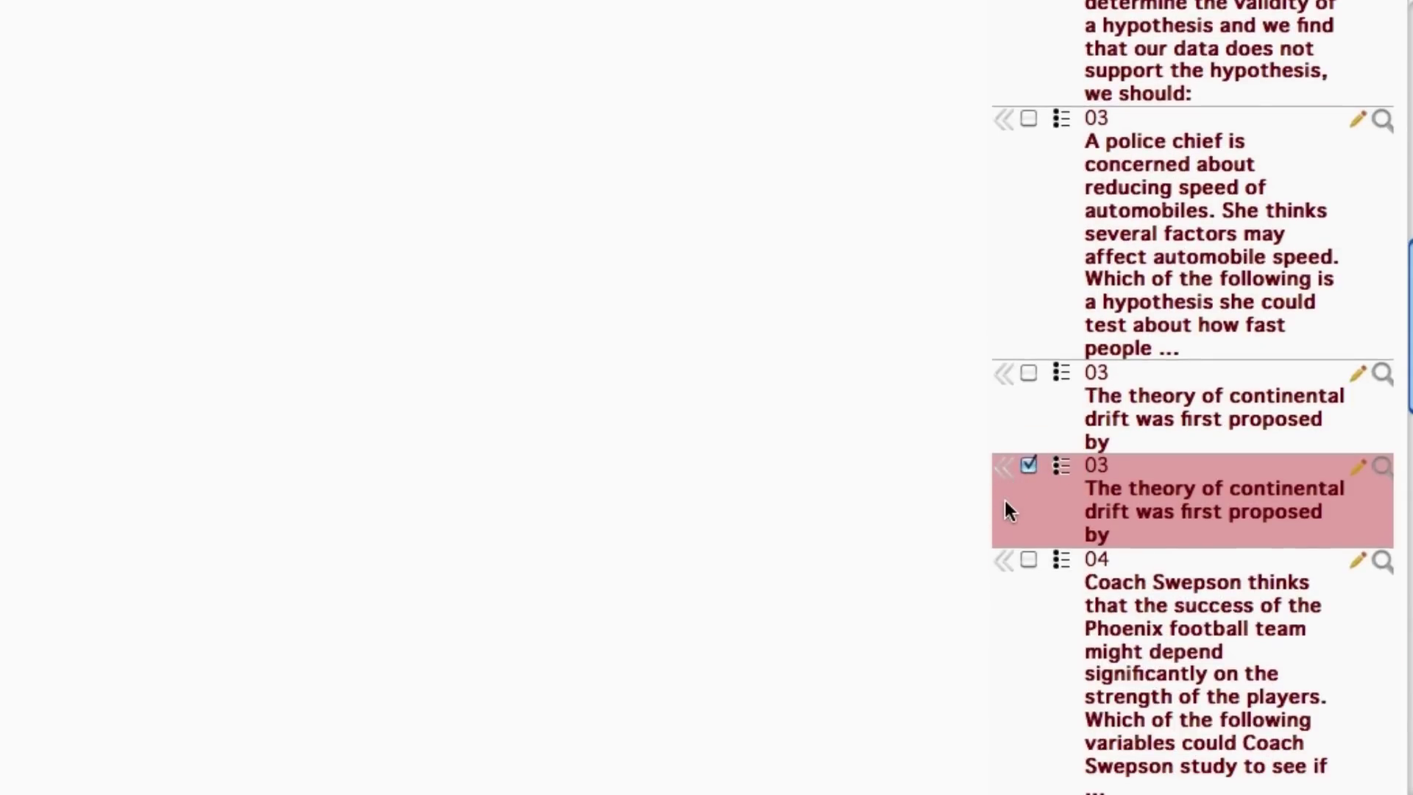
pyautogui.scroll(-5, 1028, 460)
pyautogui.scroll(-3, 979, 502)
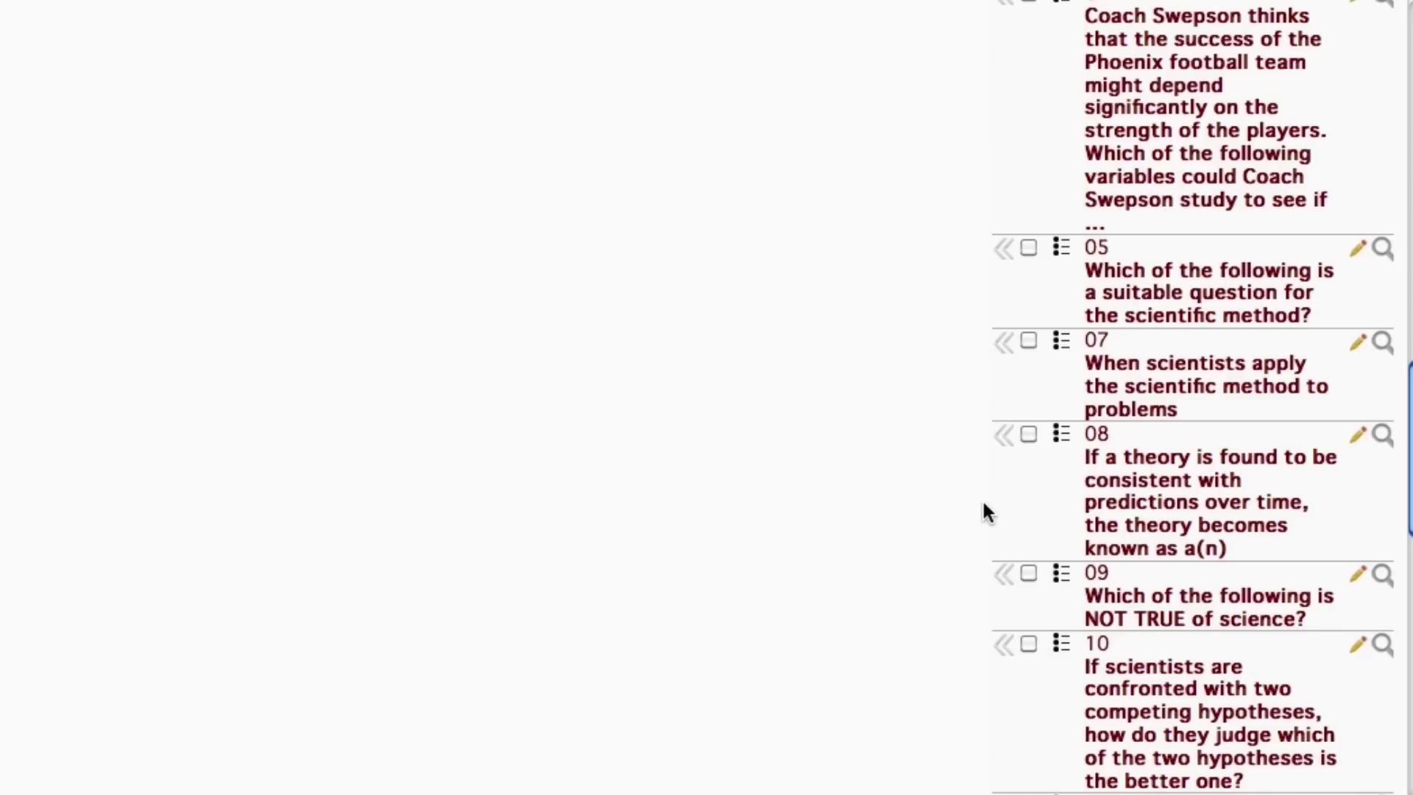
pyautogui.scroll(-5, 982, 510)
pyautogui.scroll(-5, 983, 512)
pyautogui.click(1073, 432)
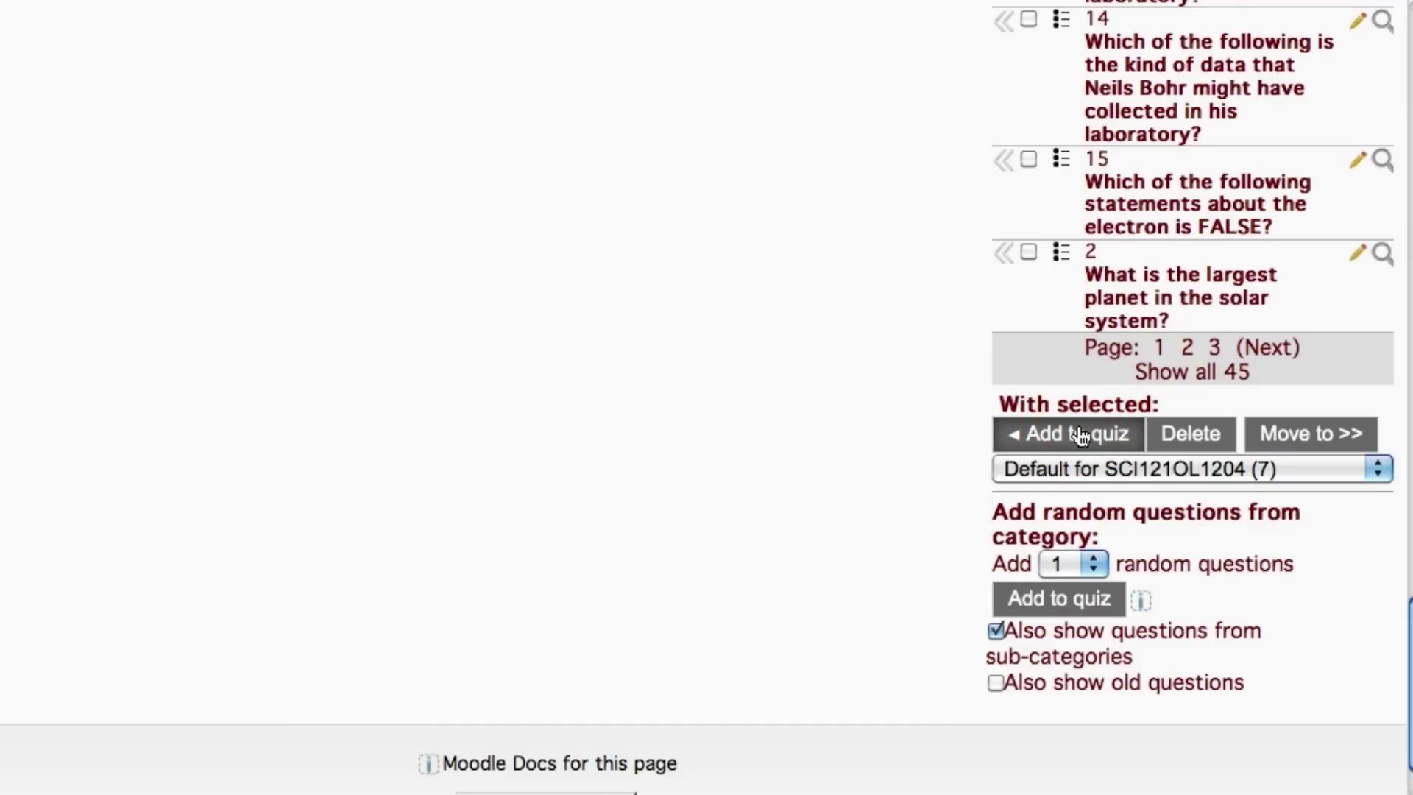
pyautogui.scroll(-2, 455, 387)
pyautogui.scroll(-1, 458, 395)
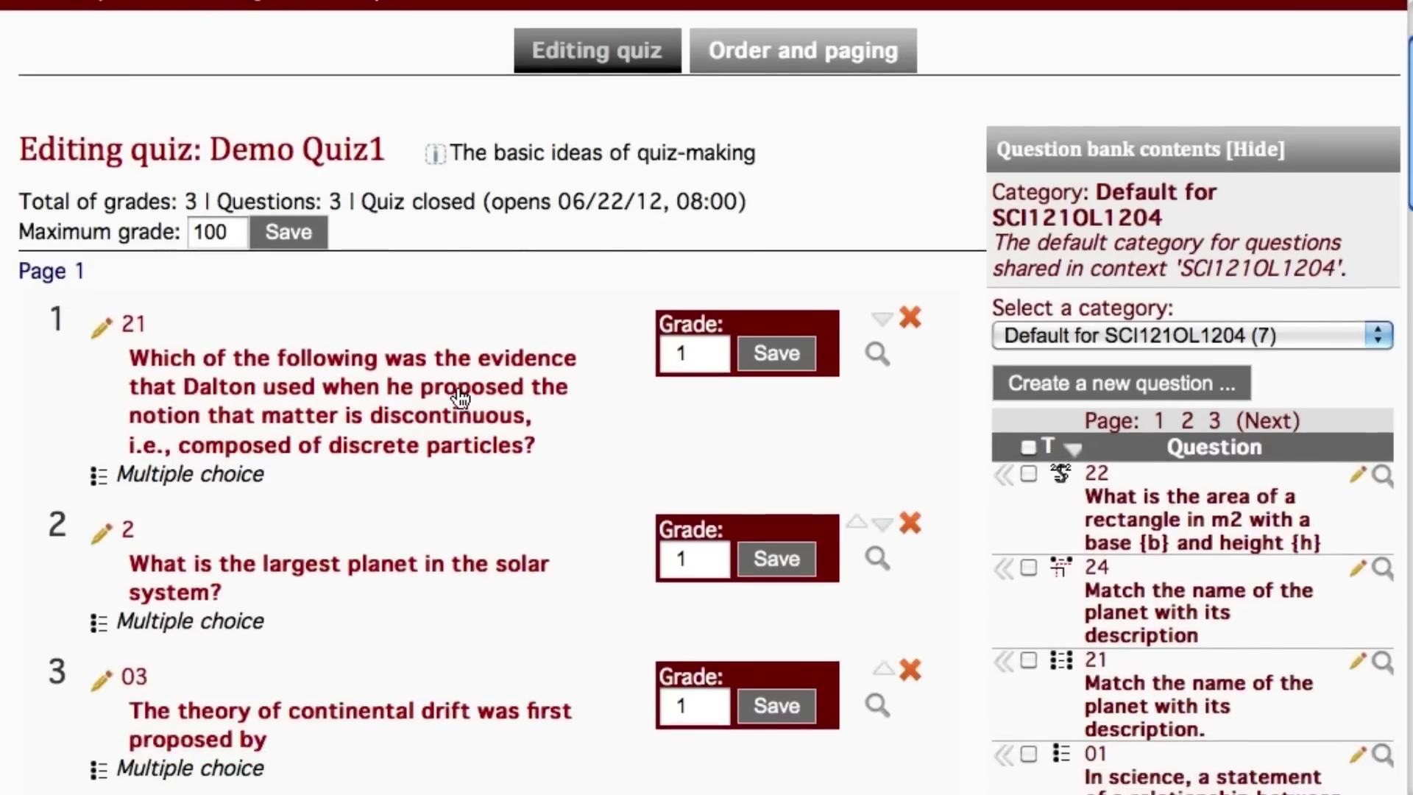
pyautogui.scroll(-2, 457, 396)
pyautogui.scroll(-2, 458, 388)
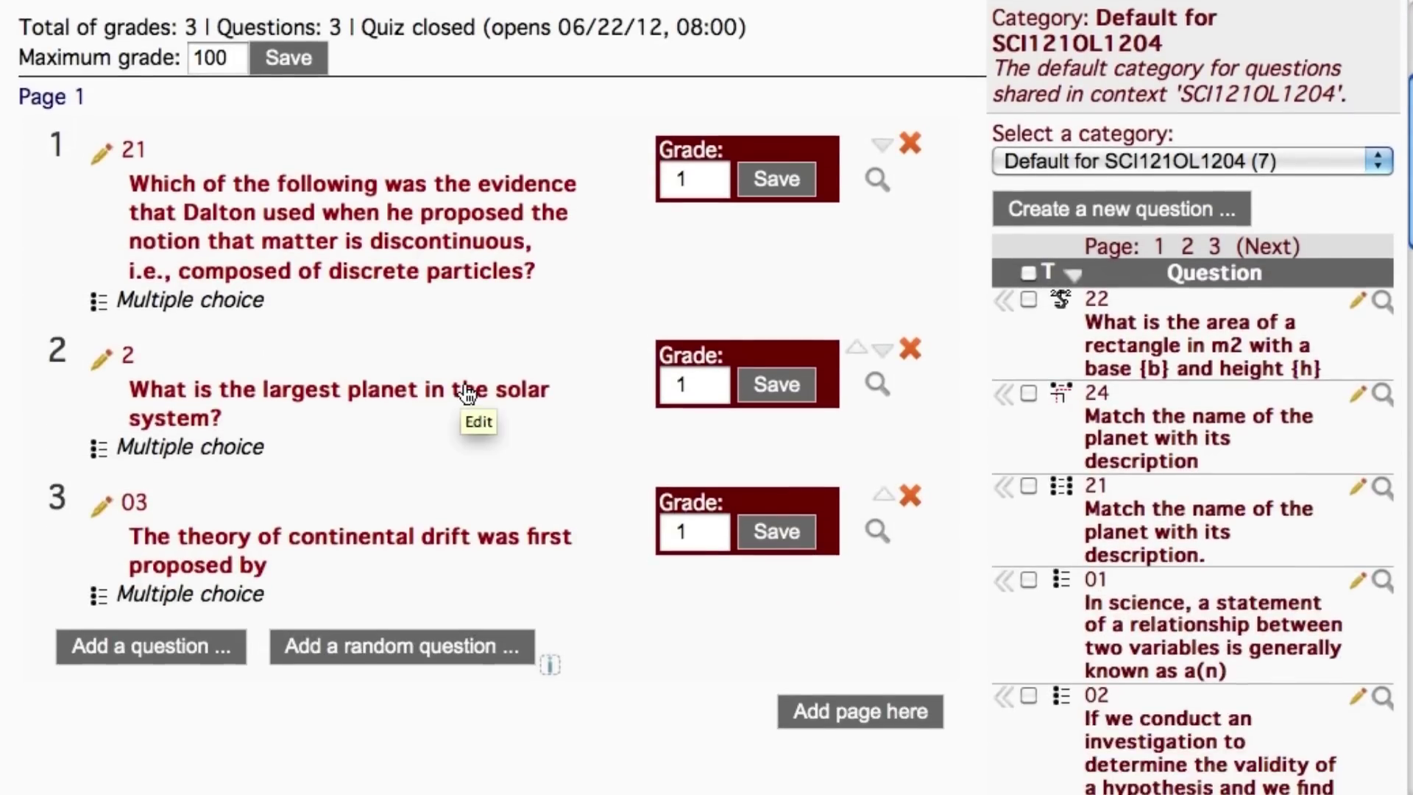
pyautogui.scroll(-2, 466, 392)
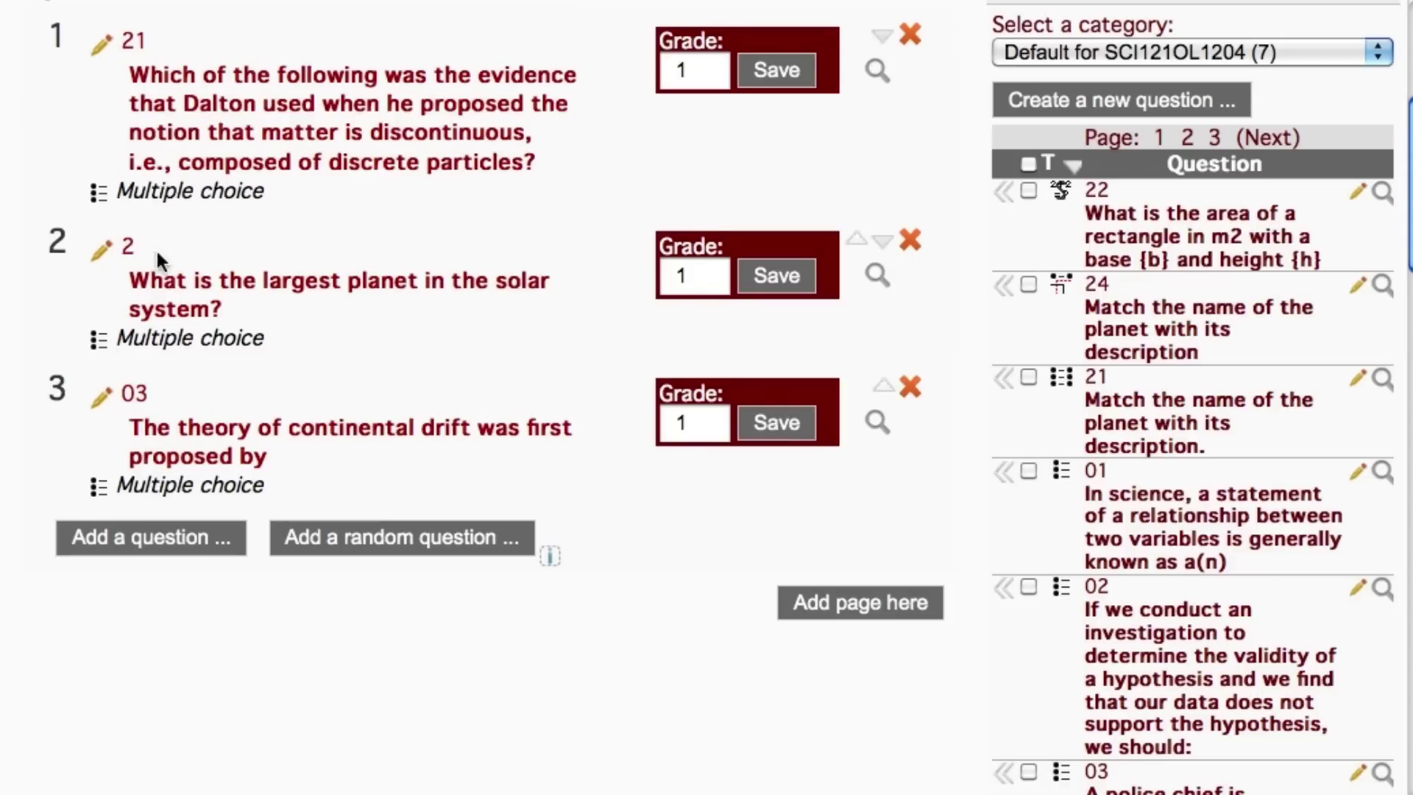
pyautogui.scroll(2, 194, 391)
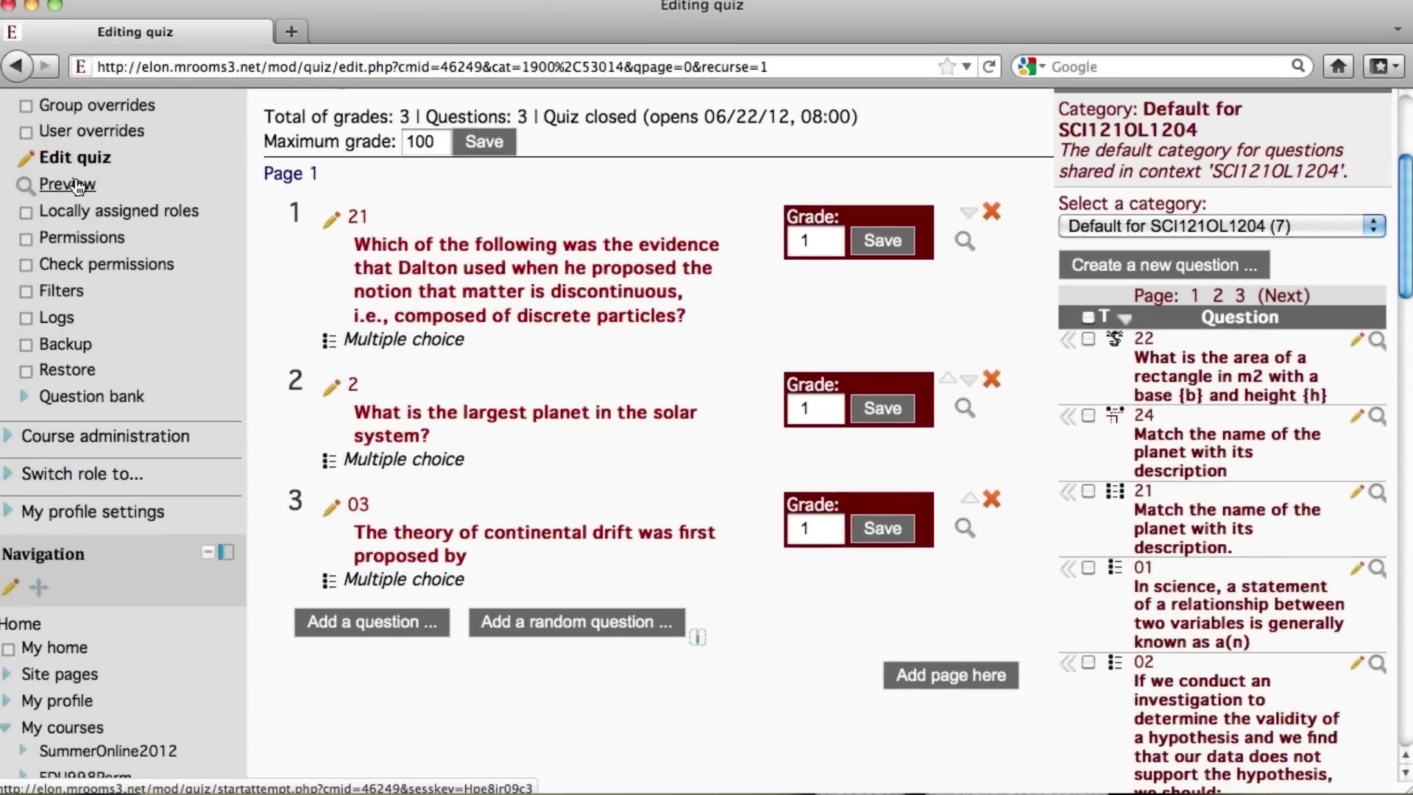
pyautogui.click(76, 185)
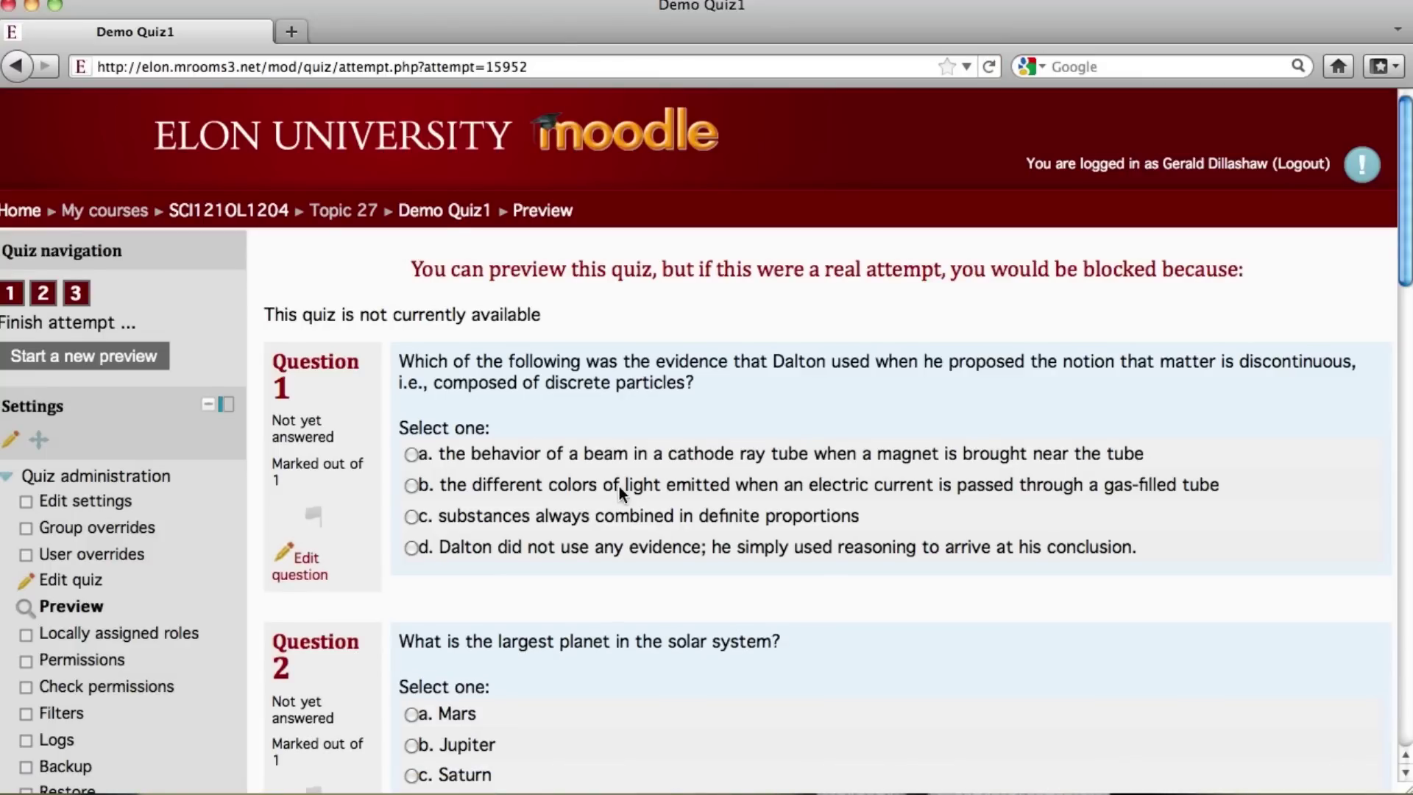
pyautogui.scroll(-2, 619, 486)
pyautogui.scroll(-3, 620, 485)
pyautogui.scroll(1, 619, 489)
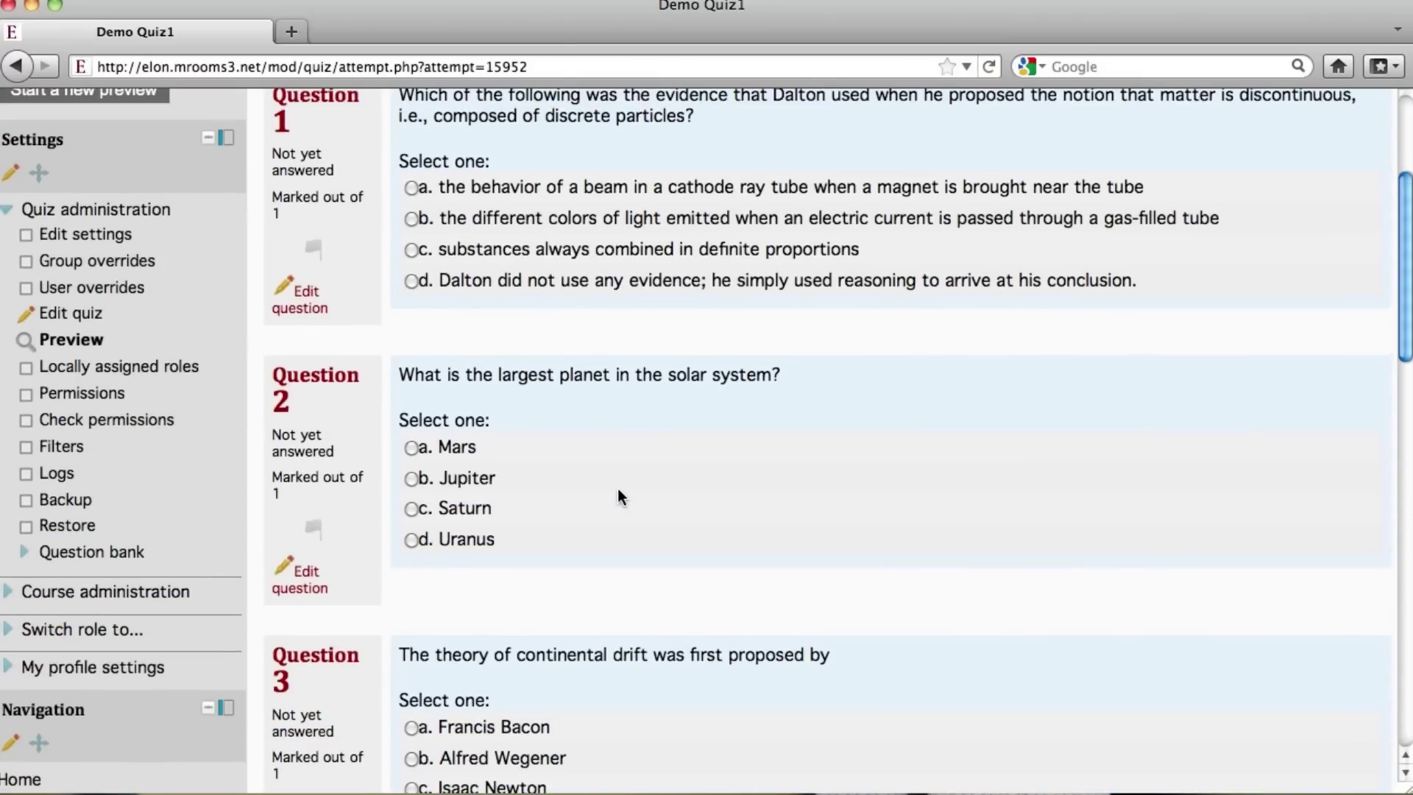
pyautogui.scroll(2, 618, 489)
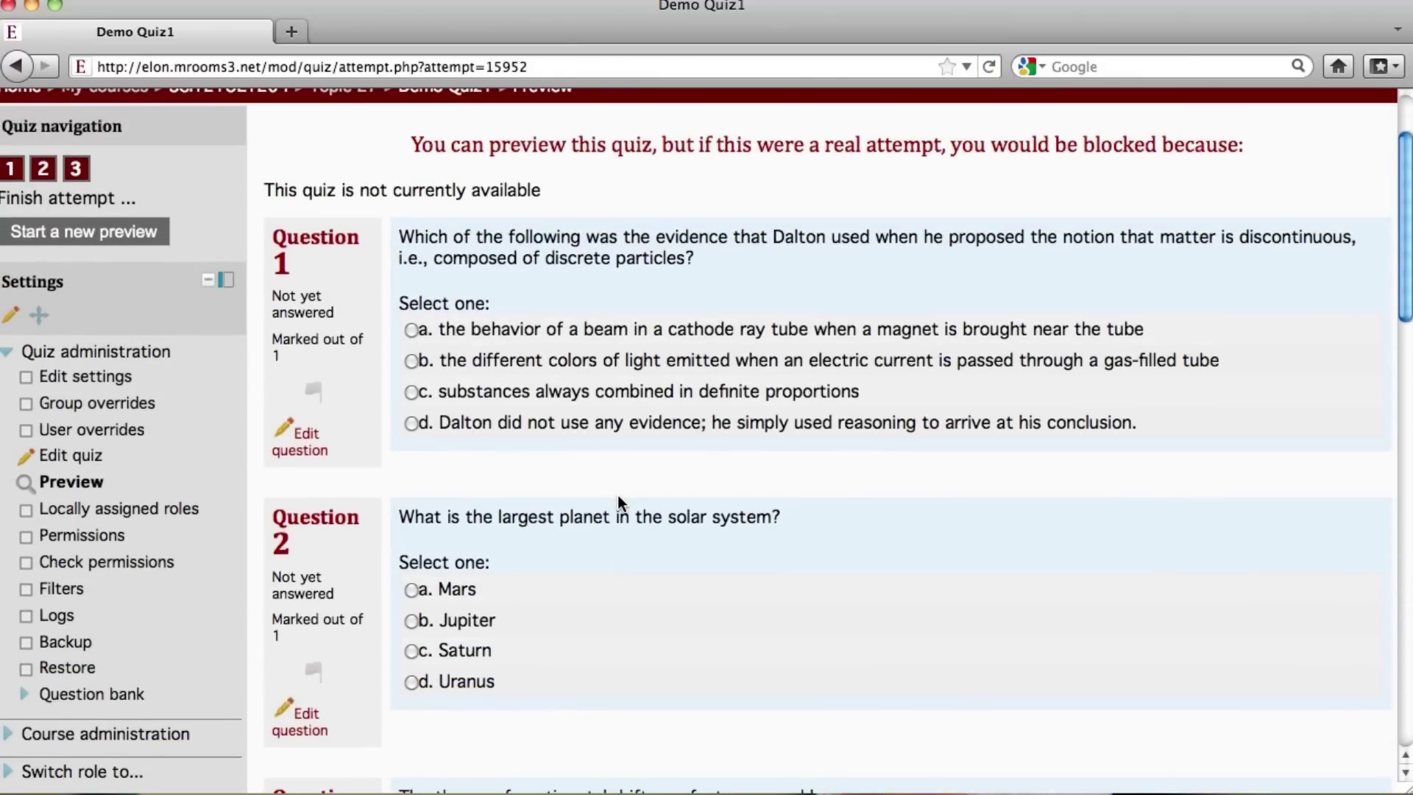
pyautogui.scroll(-1, 619, 496)
pyautogui.scroll(-1, 618, 502)
pyautogui.scroll(-2, 618, 502)
pyautogui.scroll(-2, 617, 505)
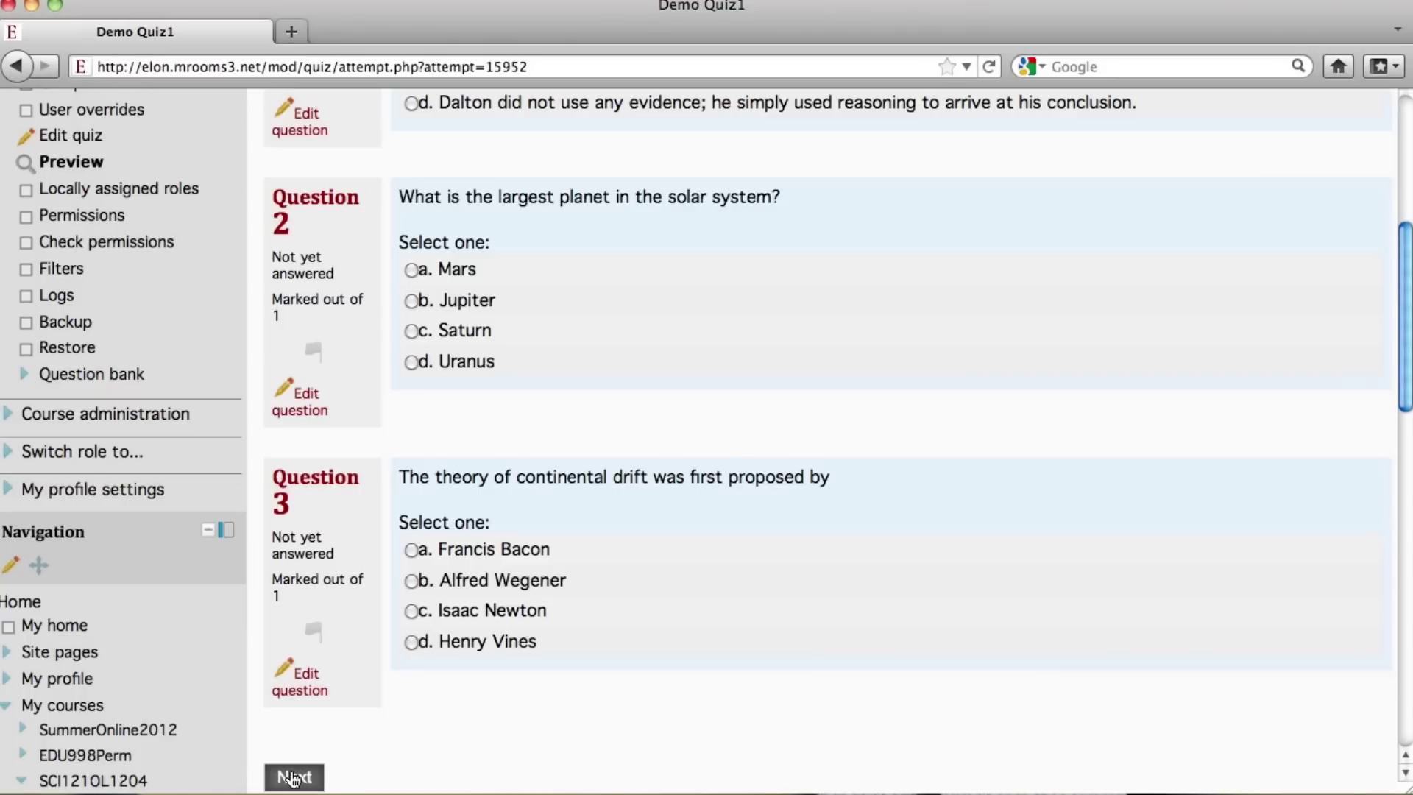
pyautogui.scroll(2, 602, 625)
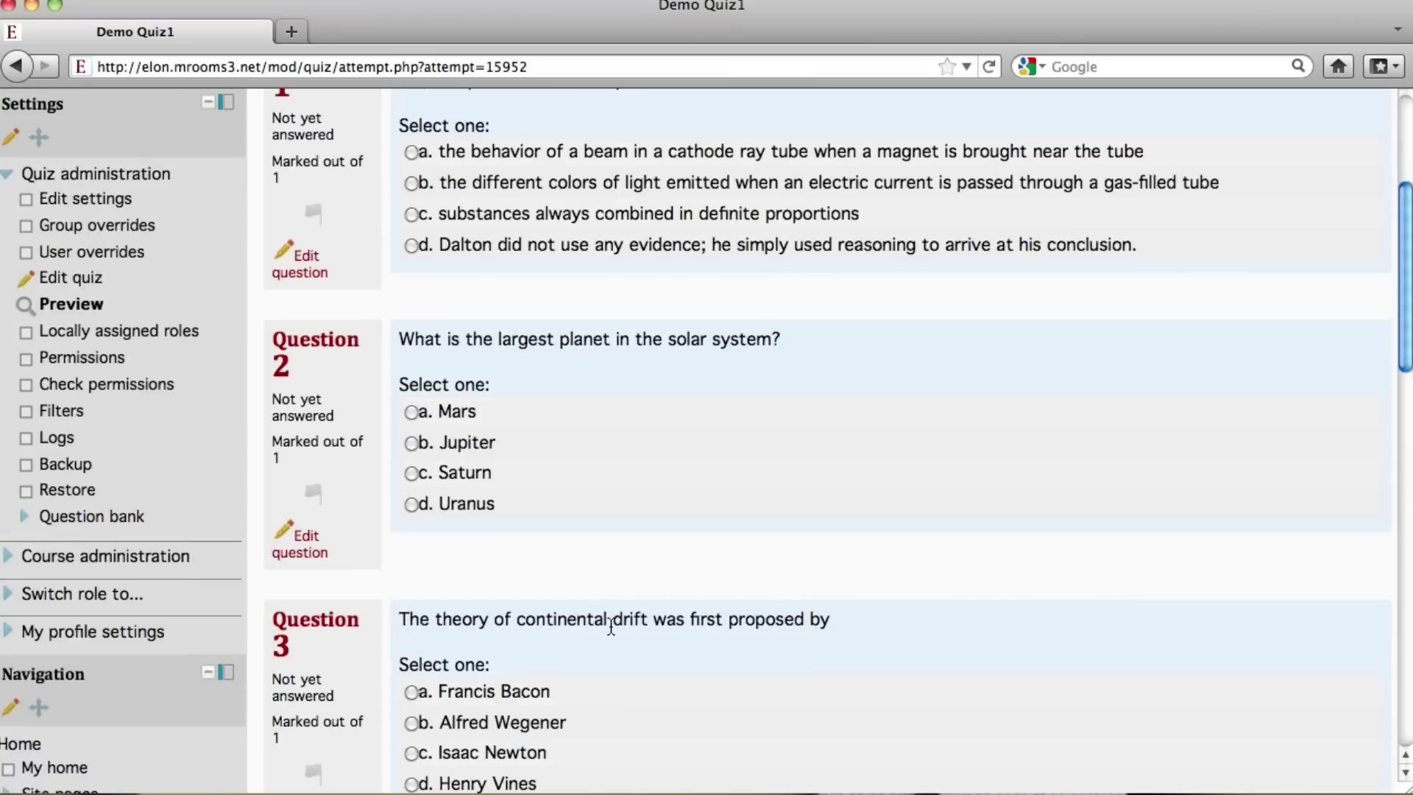
pyautogui.scroll(3, 607, 622)
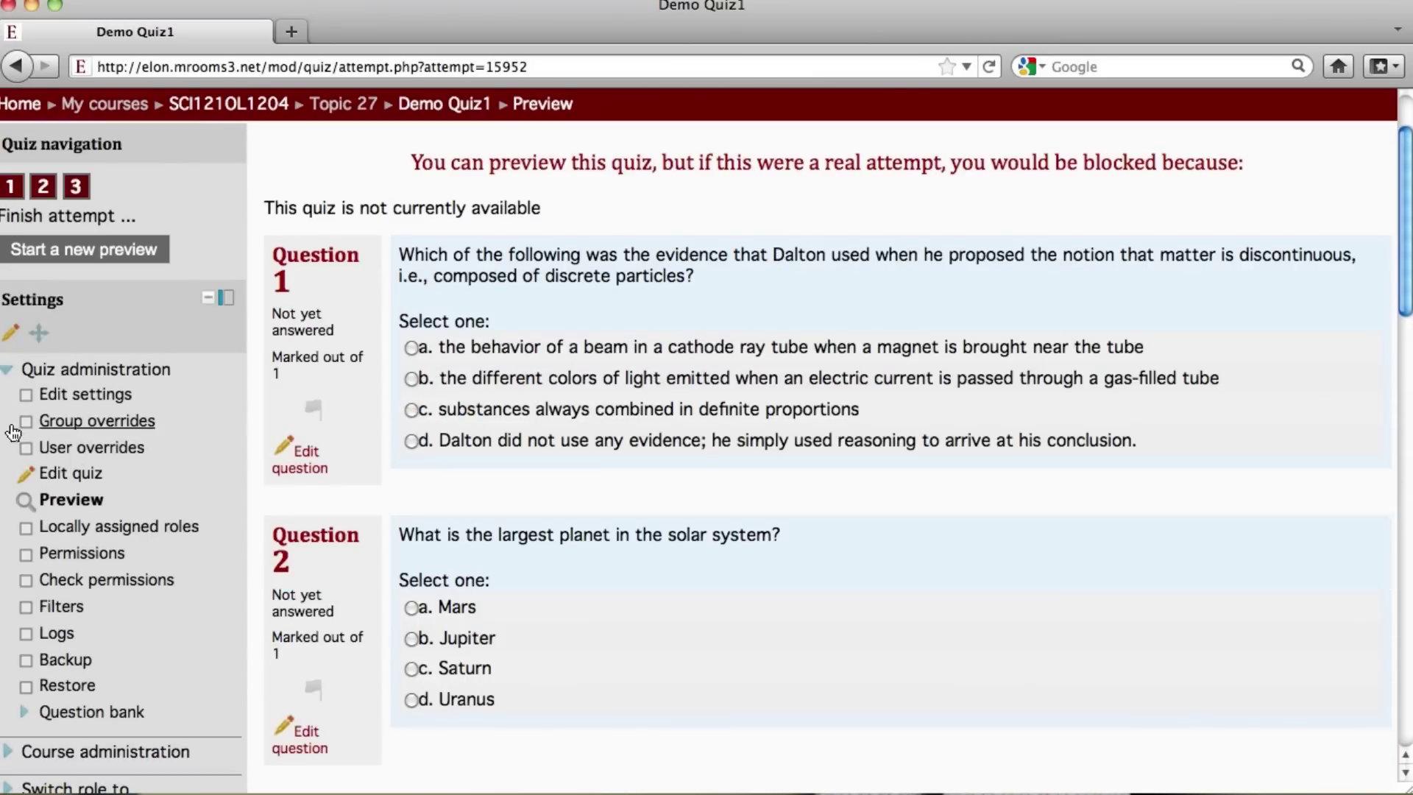
pyautogui.click(75, 475)
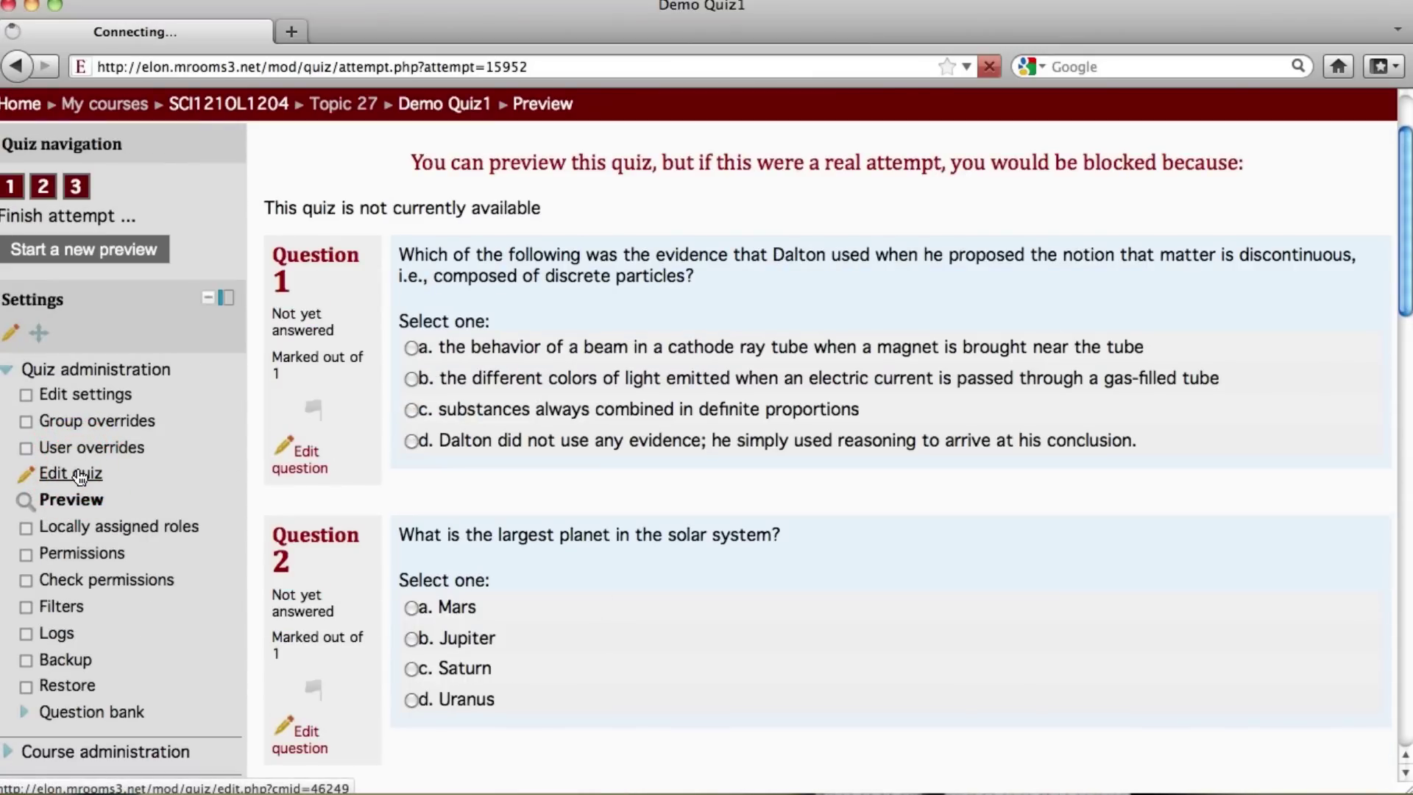